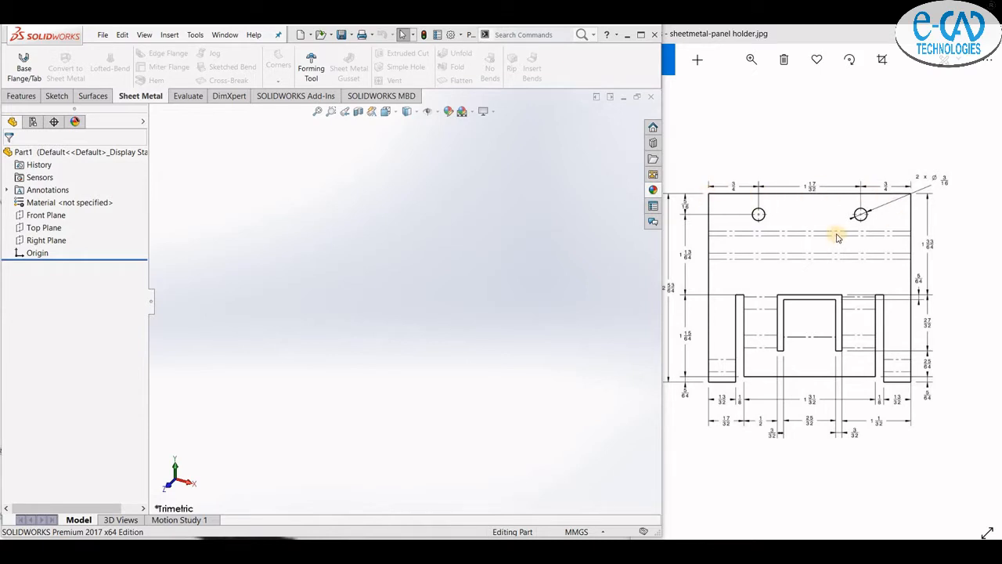
# Step: Set the document units to IPS (inch, pound, second) and start a sketch on the Top Plane
pyautogui.click(579, 531)
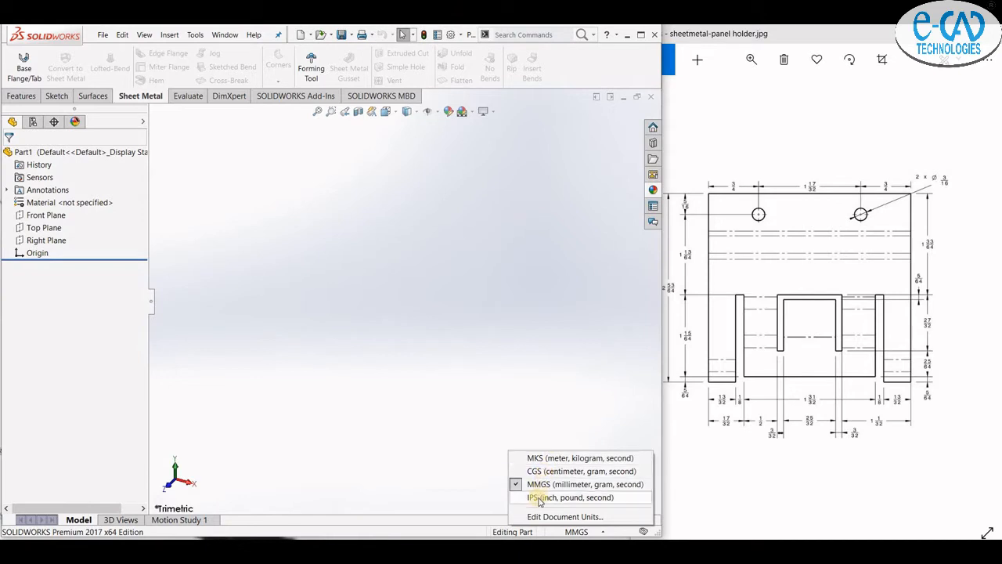
pyautogui.click(329, 295)
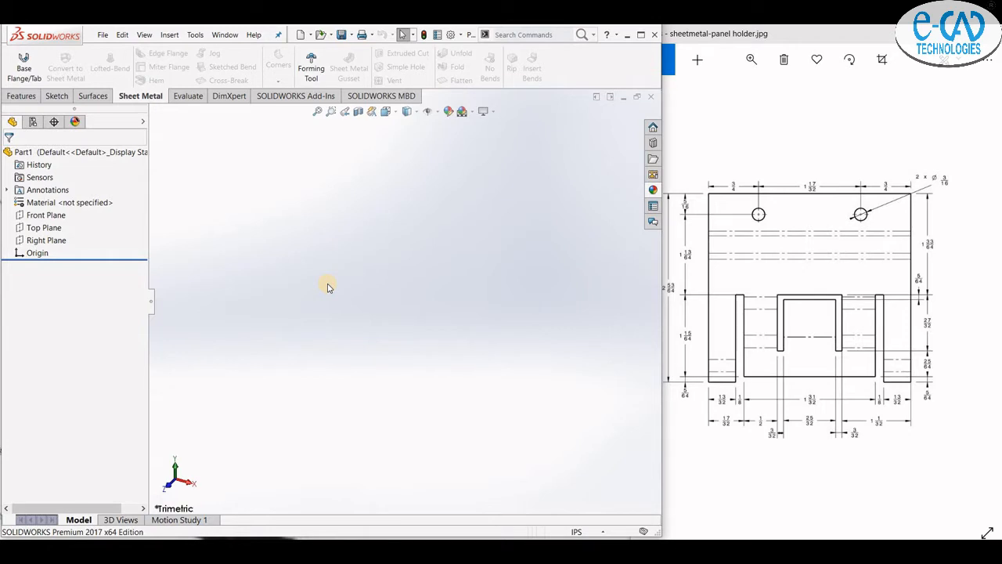
pyautogui.click(47, 231)
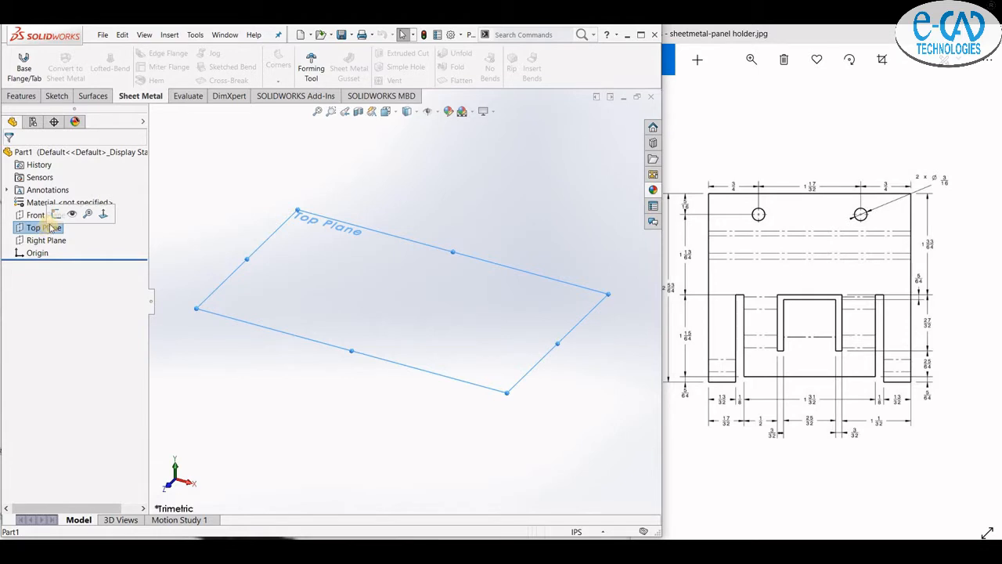
pyautogui.click(56, 214)
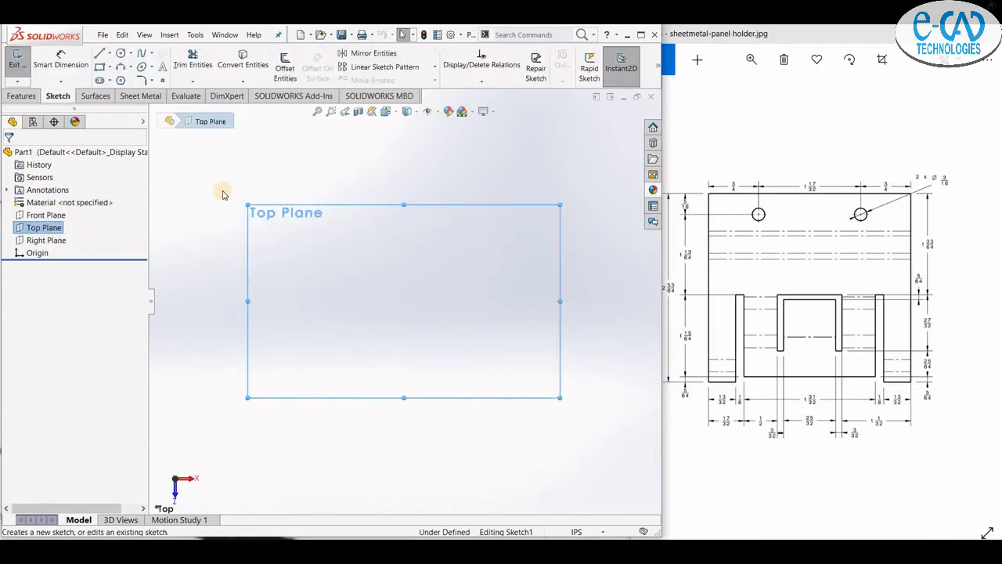
# Step: Sketch a corner rectangle near the origin, 3.03 in wide and 0.62 in high
pyautogui.click(101, 68)
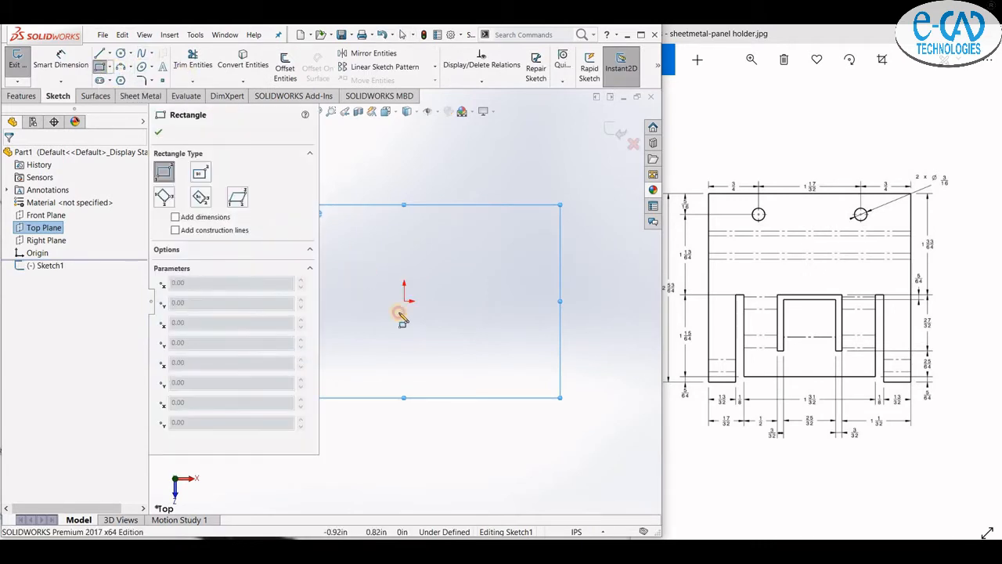
pyautogui.click(364, 264)
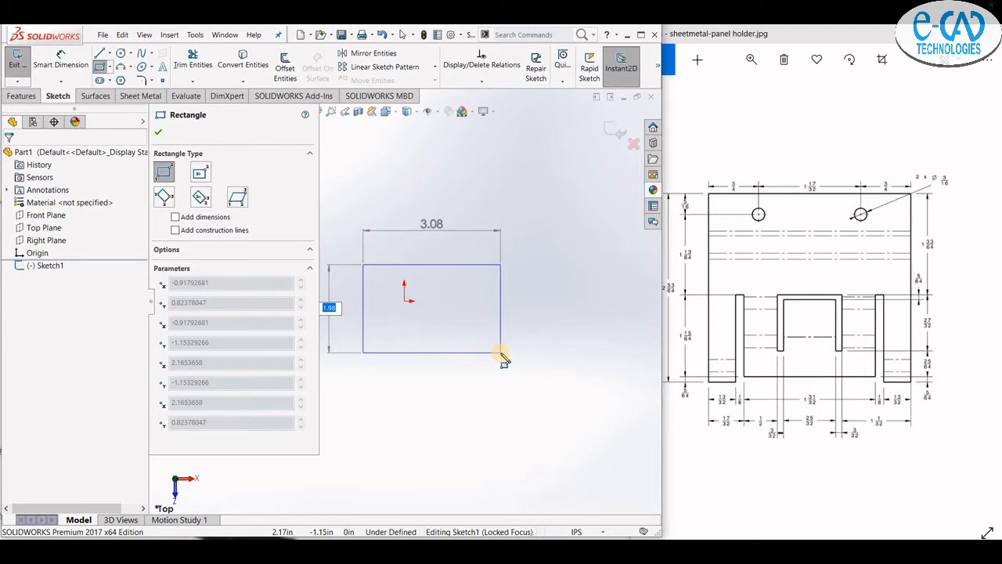
pyautogui.press('Tab')
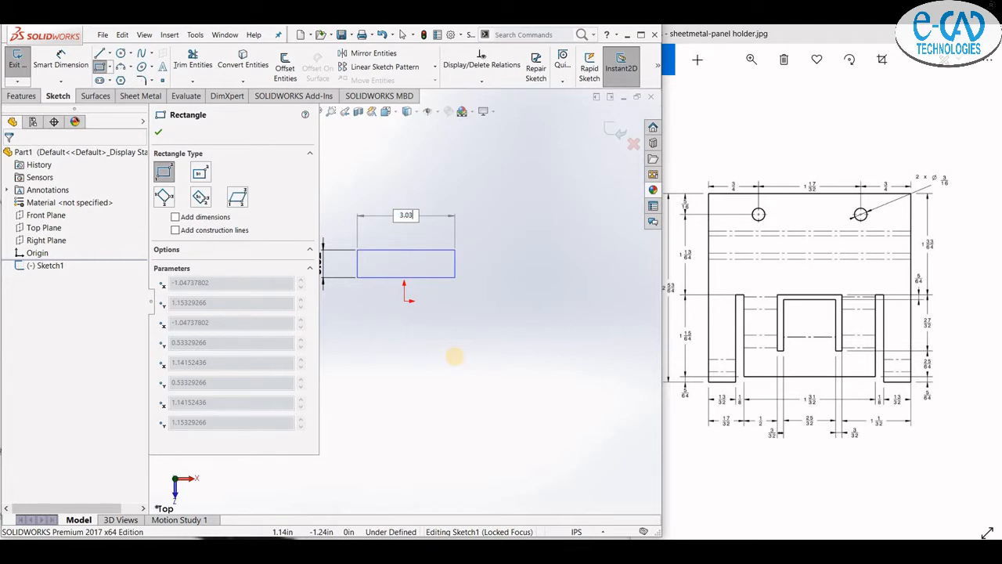
pyautogui.press('Return')
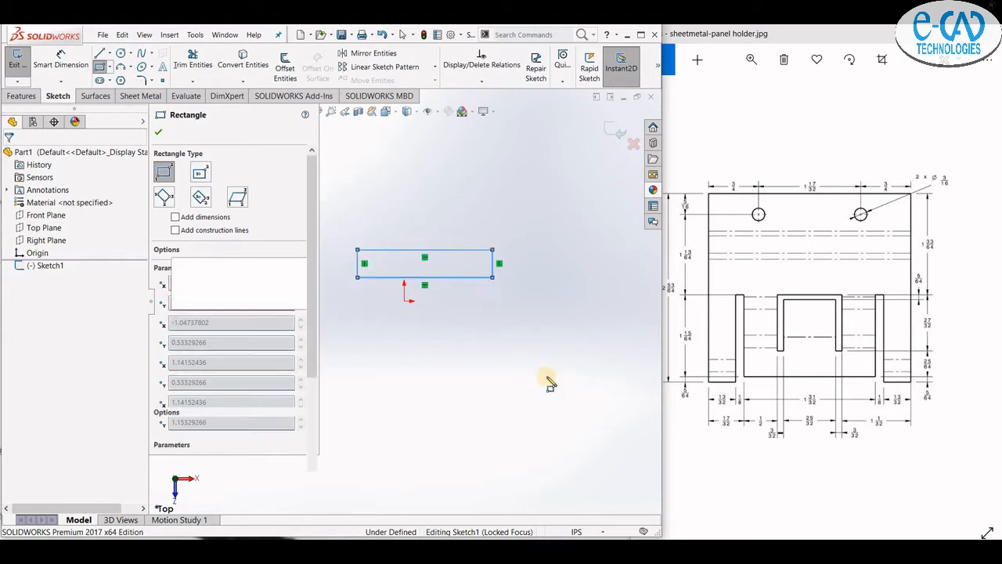
# Step: Create a sheet metal base flange from the rectangle sketch, 0.03 in thick with a K-factor of 0.5 and rectangular auto relief
pyautogui.scroll(-2, 376, 267)
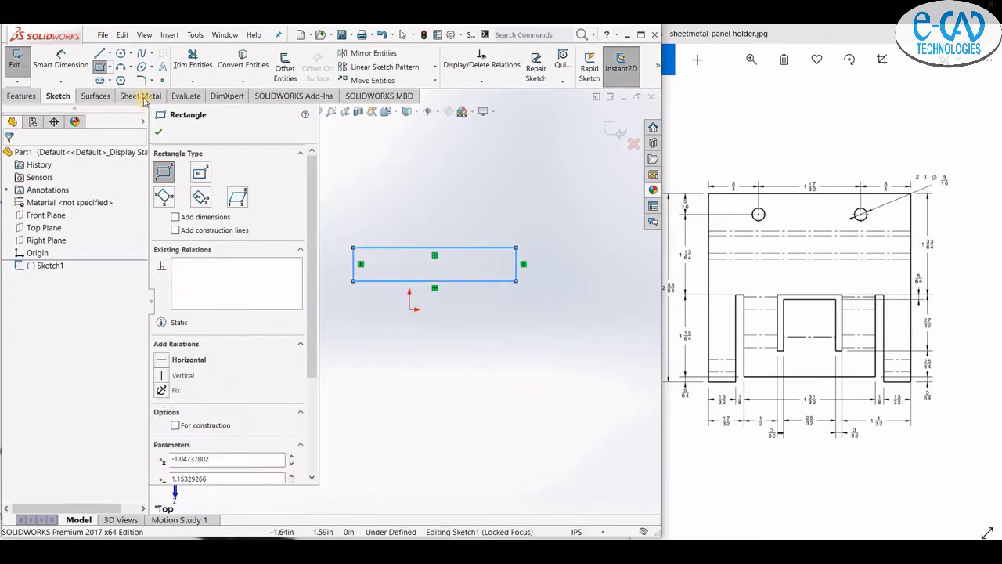
pyautogui.click(140, 96)
pyautogui.press('Escape')
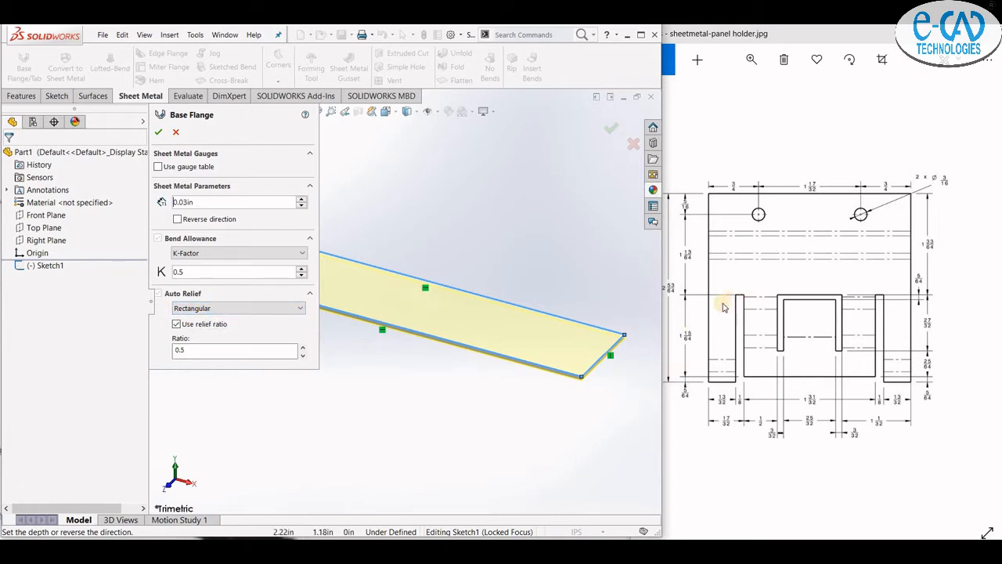
pyautogui.click(164, 134)
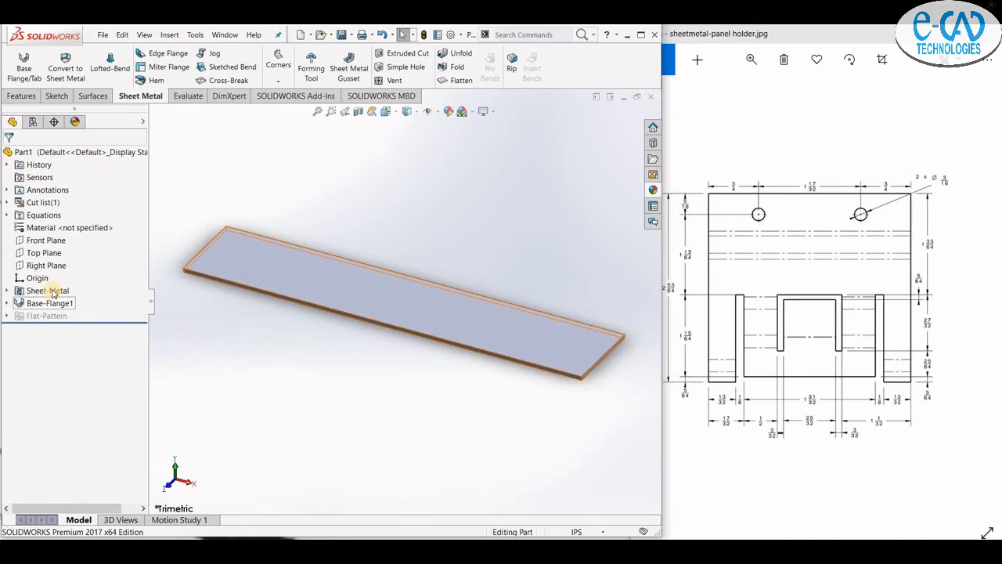
# Step: Edit the Sheet-Metal feature and set its default bend radius to 0.04 in
pyautogui.click(53, 292)
pyautogui.rightClick(52, 292)
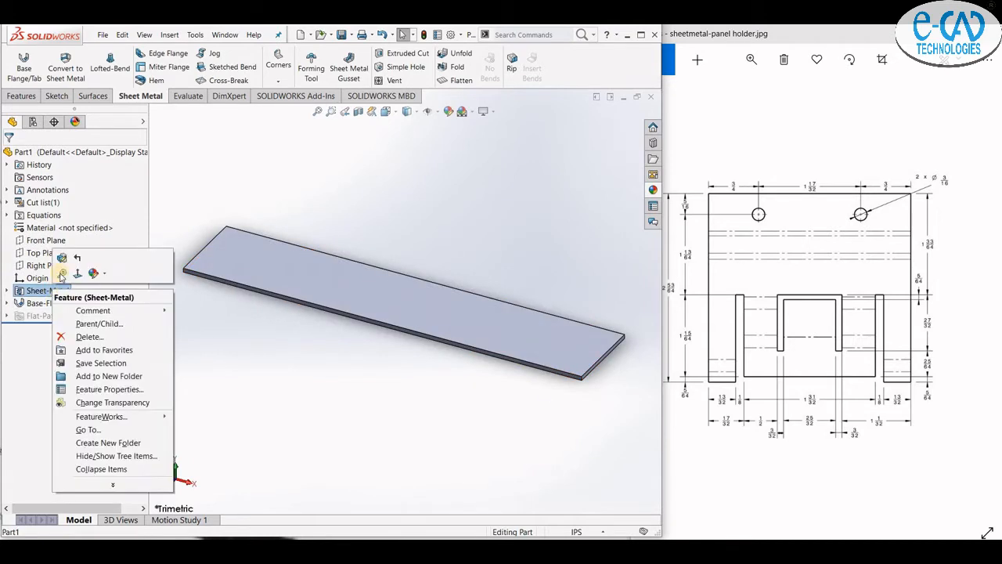
pyautogui.click(62, 265)
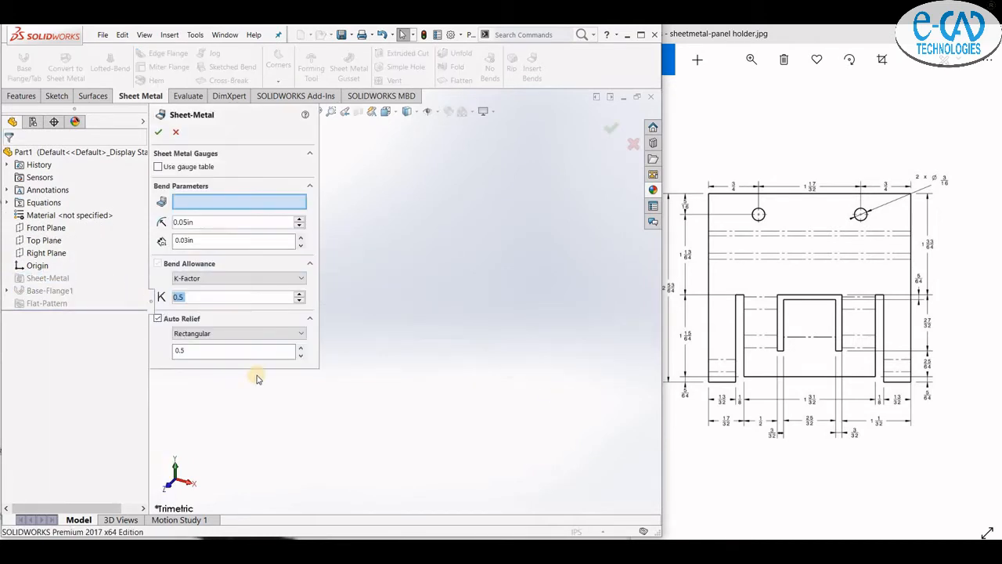
pyautogui.click(202, 223)
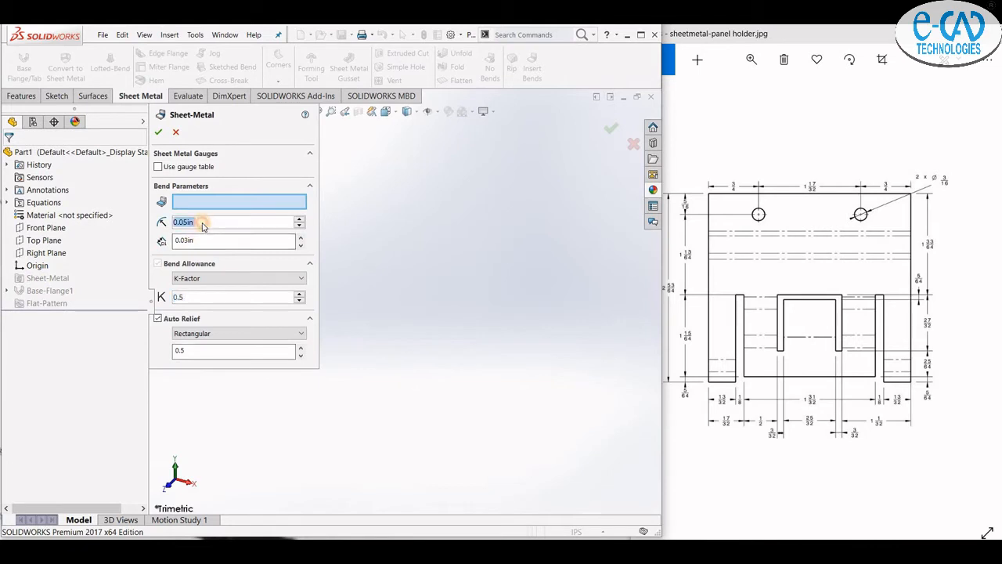
pyautogui.moveTo(203, 224); pyautogui.dragTo(140, 241)
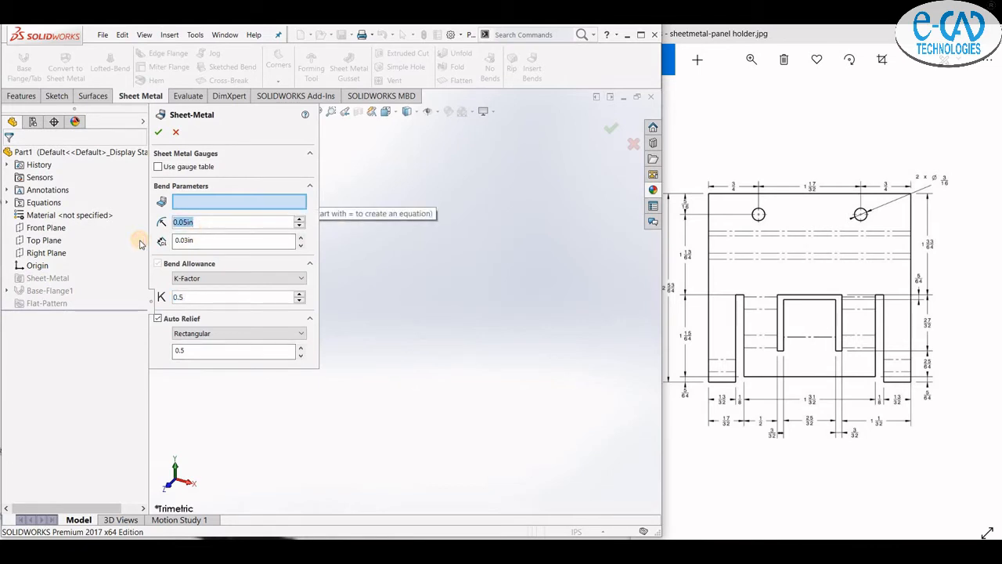
pyautogui.write('0.04')
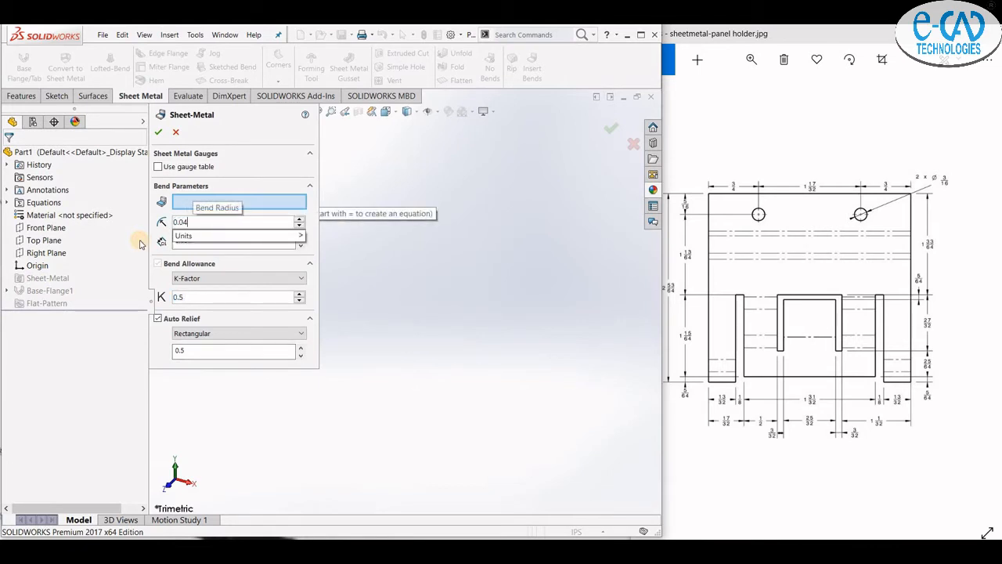
pyautogui.press('Return')
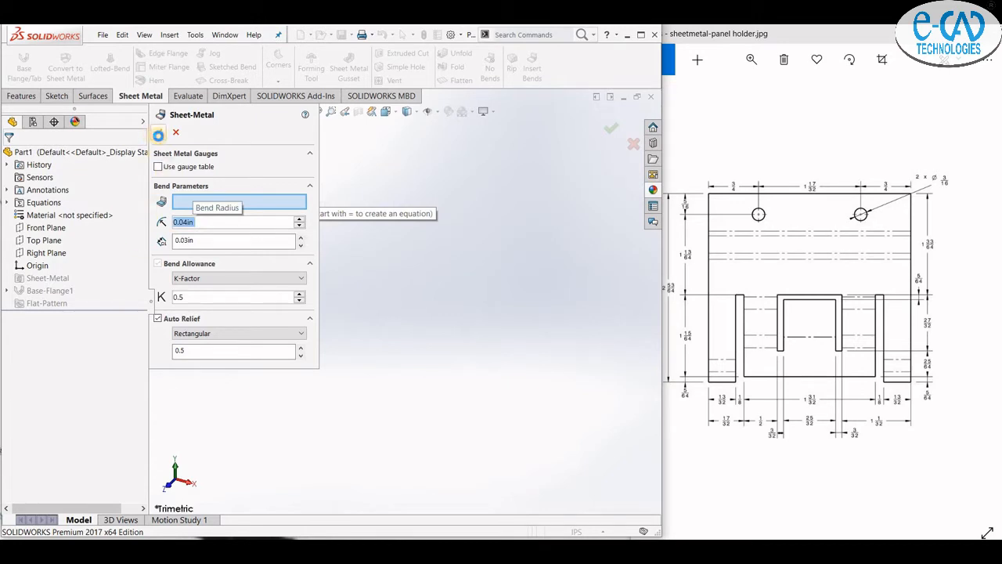
pyautogui.click(158, 135)
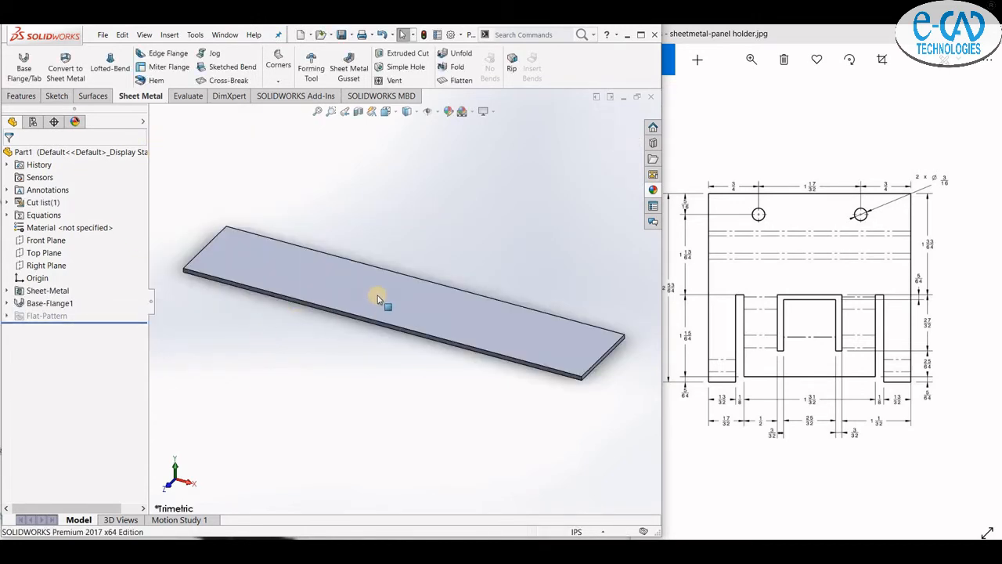
# Step: Place a 90-degree edge flange on the plate's front long edge, pointing downward with a length of about 0.65 in
pyautogui.scroll(2, 377, 295)
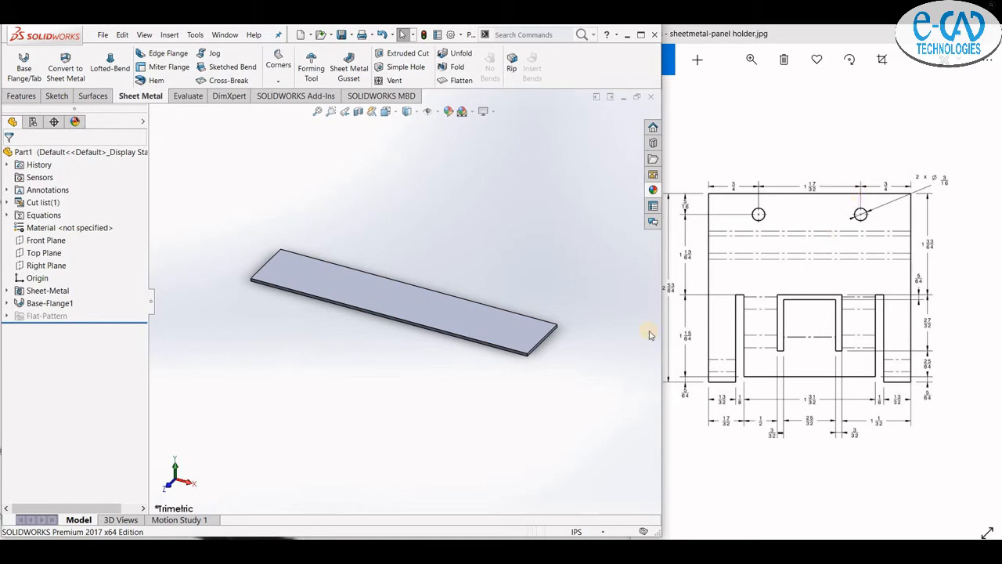
pyautogui.moveTo(490, 299); pyautogui.dragTo(462, 285, button='middle')
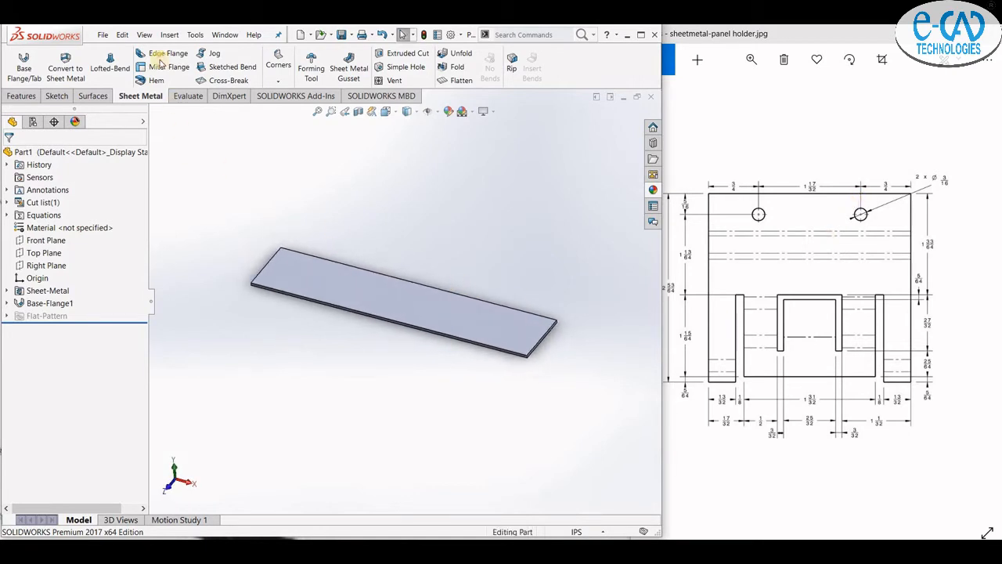
pyautogui.click(156, 57)
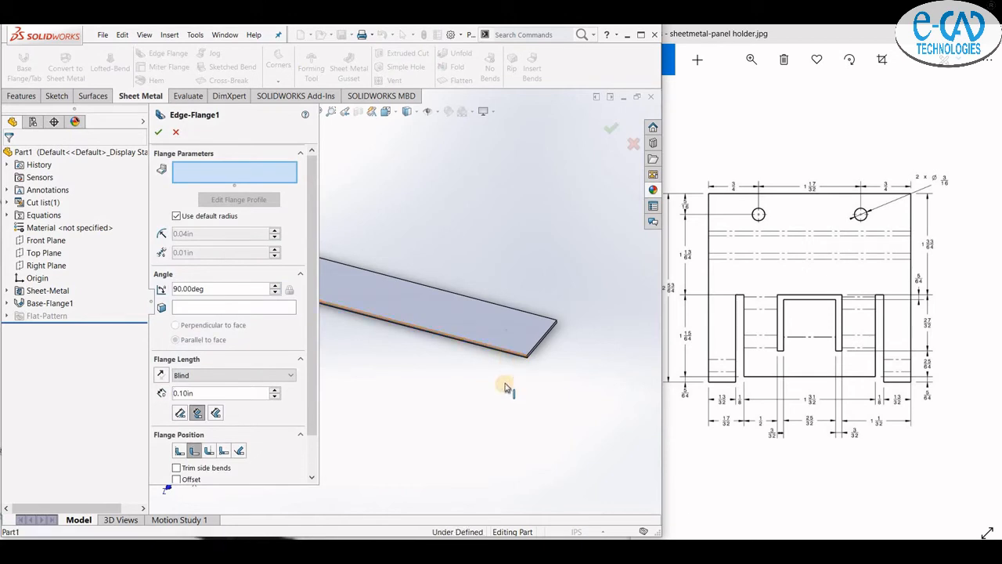
pyautogui.click(519, 353)
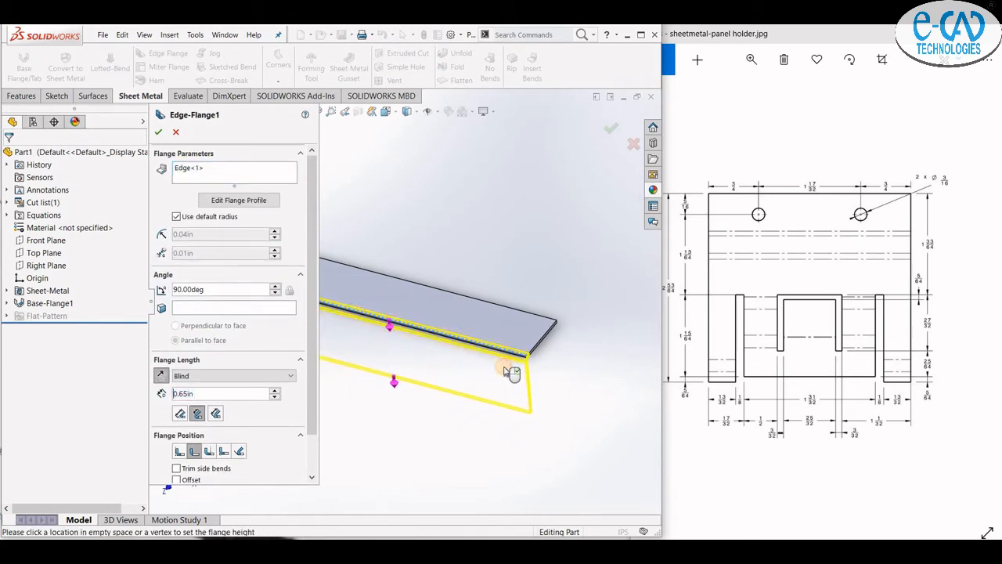
pyautogui.click(535, 398)
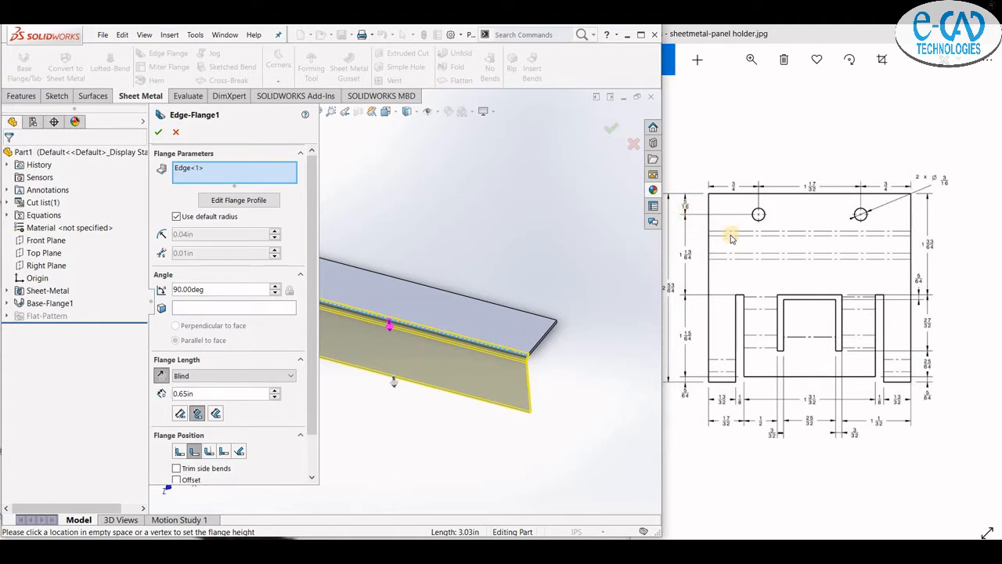
# Step: Set the edge flange position to Bend from Virtual Sharp and inspect the previewed bend
pyautogui.scroll(-3, 600, 339)
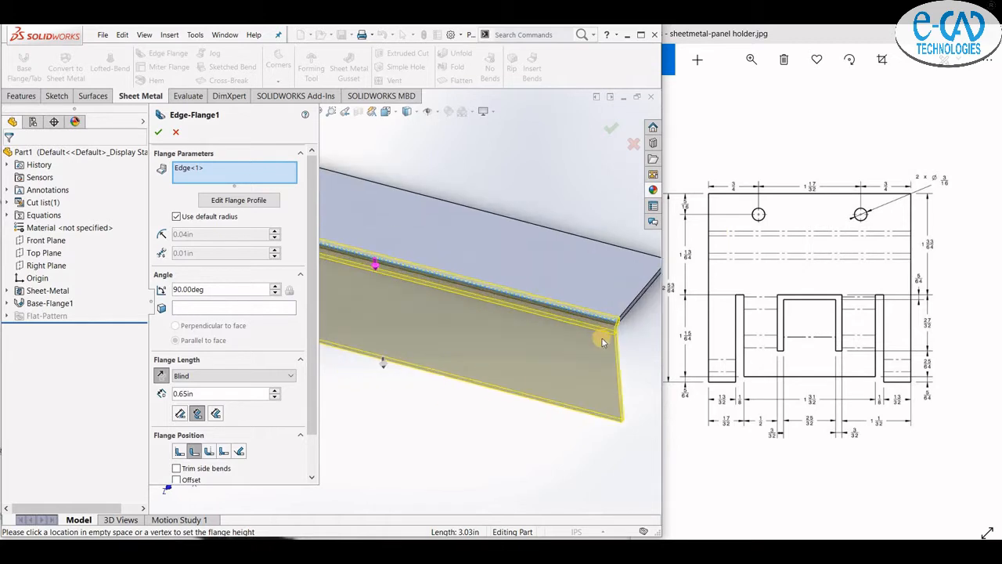
pyautogui.moveTo(625, 336); pyautogui.dragTo(520, 368, button='middle')
pyautogui.scroll(-3, 638, 328)
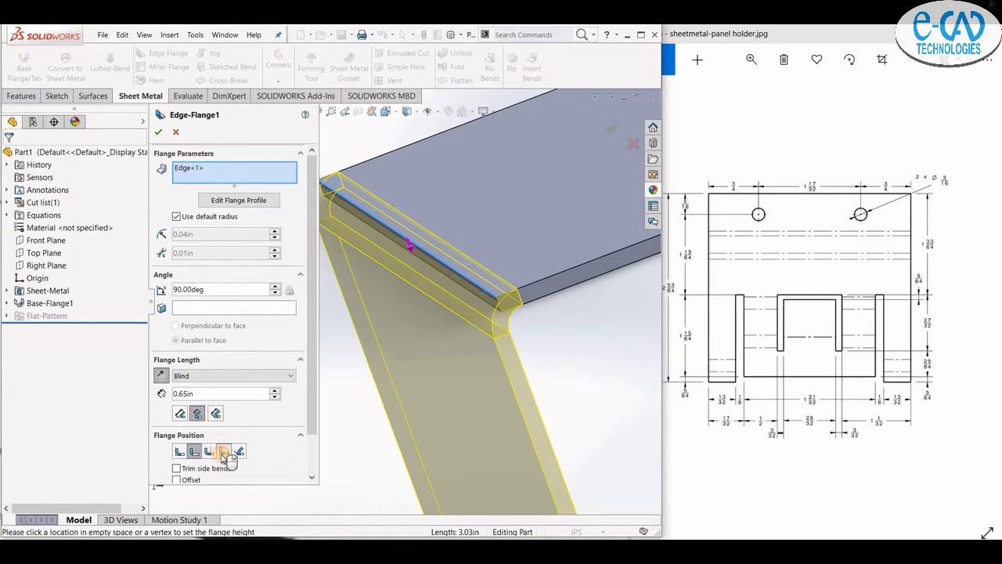
pyautogui.click(223, 452)
pyautogui.moveTo(510, 398)
pyautogui.mouseDown(button='middle')
pyautogui.moveTo(496, 376)
pyautogui.moveTo(513, 384)
pyautogui.moveTo(501, 394)
pyautogui.mouseUp(button='middle')
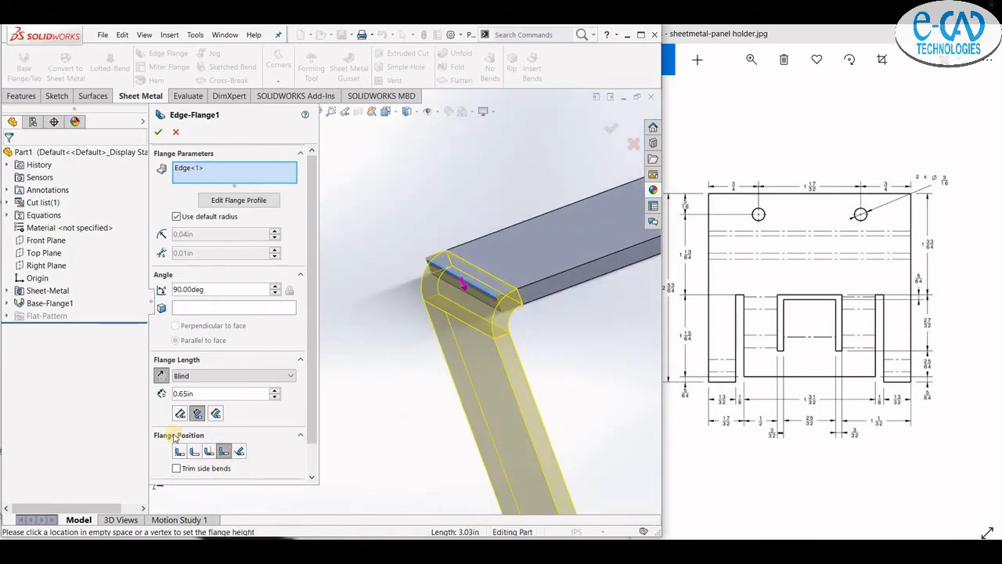
pyautogui.scroll(2, 452, 298)
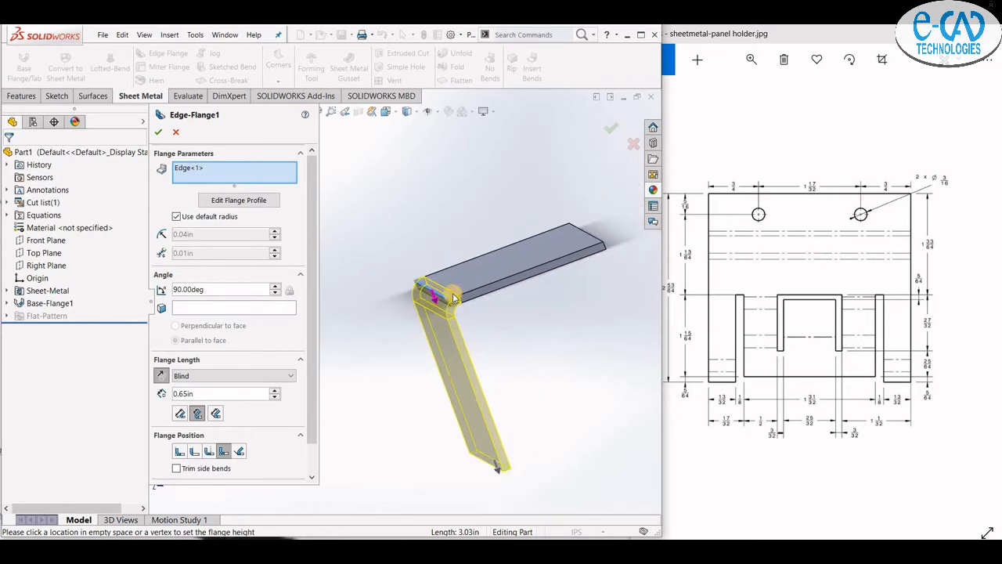
pyautogui.scroll(1, 453, 297)
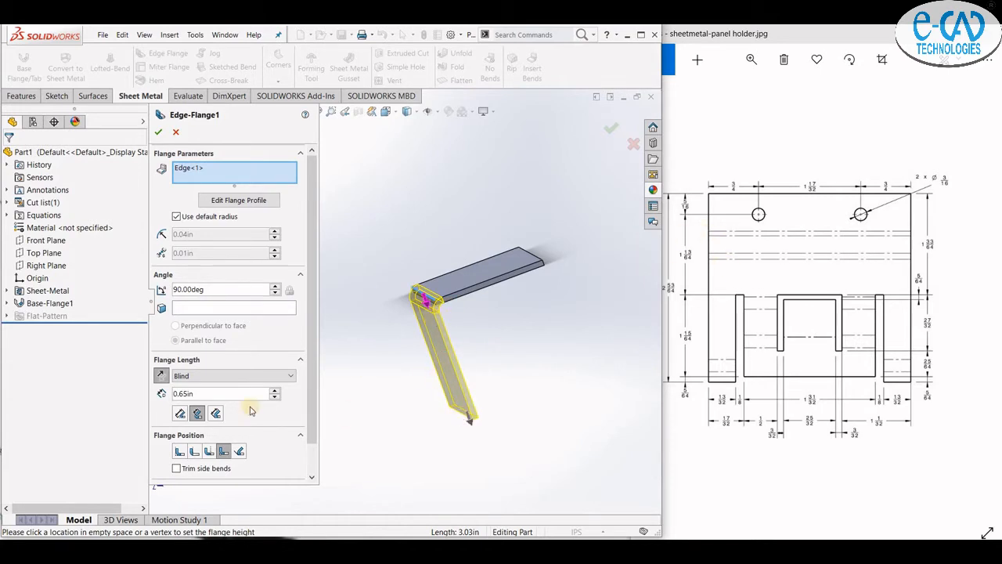
# Step: Set the edge flange length to 0.31 in, measured from the inner virtual sharp, and finish the flange
pyautogui.click(196, 414)
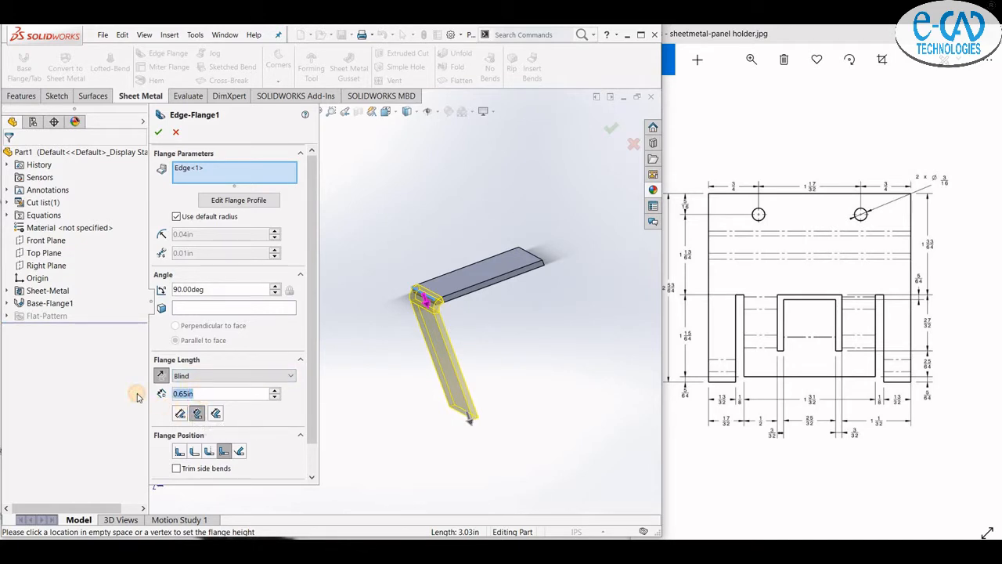
pyautogui.write('0.31')
pyautogui.press('Return')
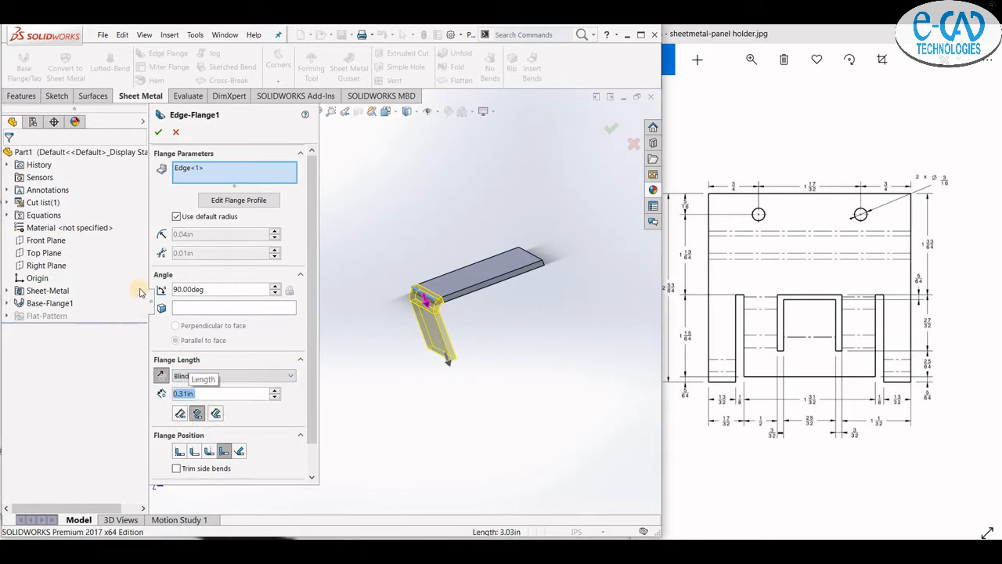
pyautogui.click(159, 131)
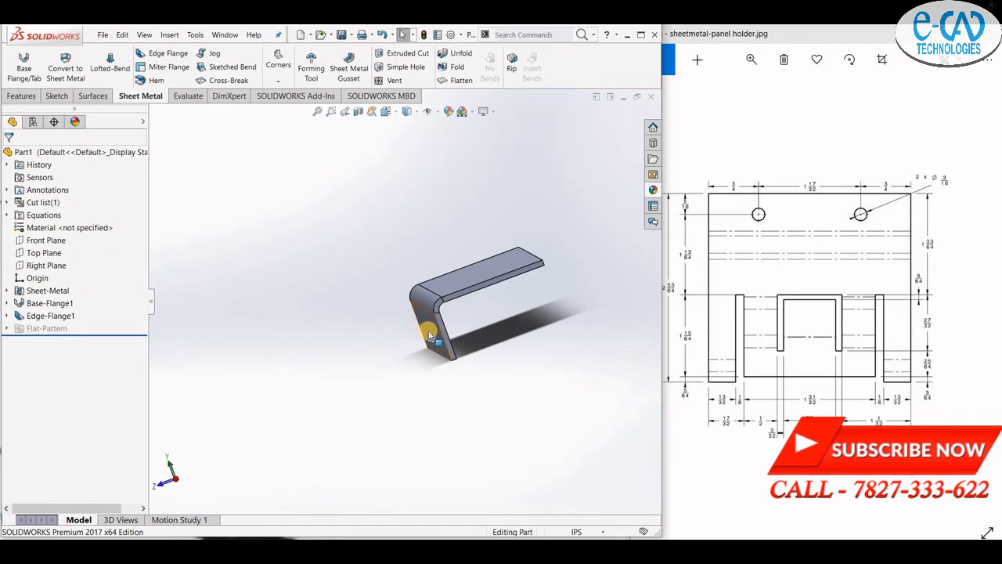
# Step: Reopen the existing edge flange for editing and reverse its direction to the opposite side of the plate
pyautogui.click(418, 333)
pyautogui.click(459, 285)
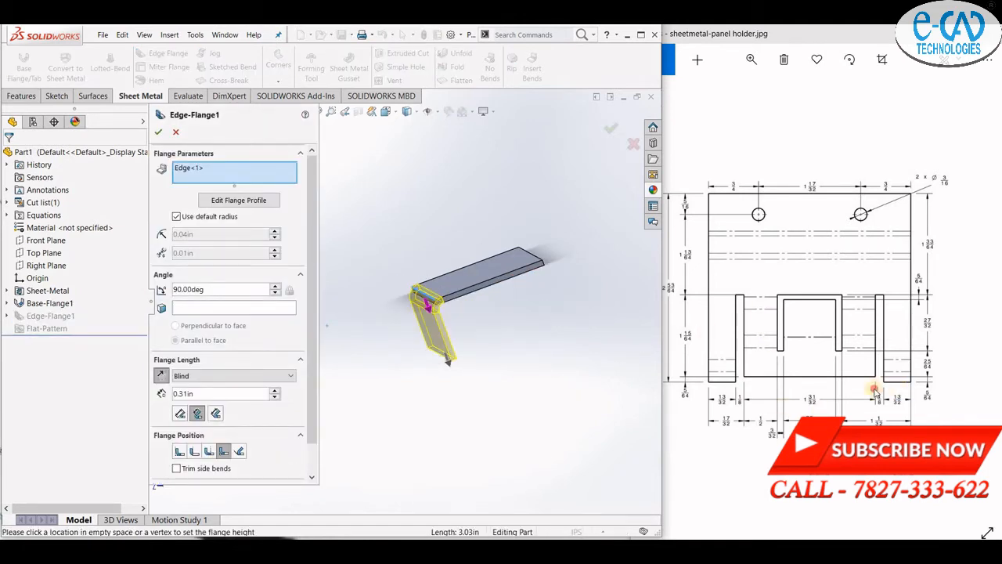
pyautogui.moveTo(873, 389); pyautogui.dragTo(650, 380)
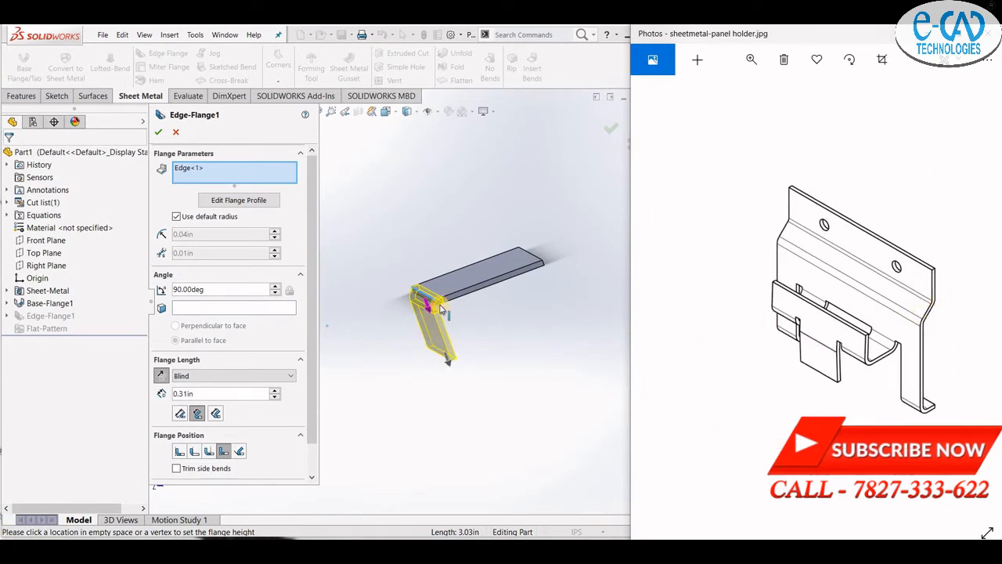
pyautogui.scroll(-2, 441, 311)
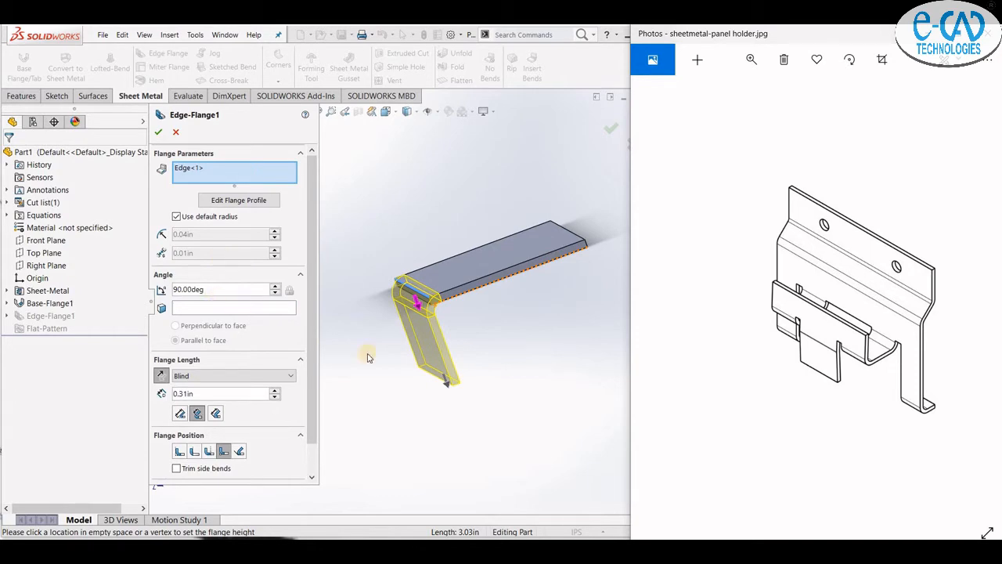
pyautogui.moveTo(531, 312); pyautogui.dragTo(548, 262, button='middle')
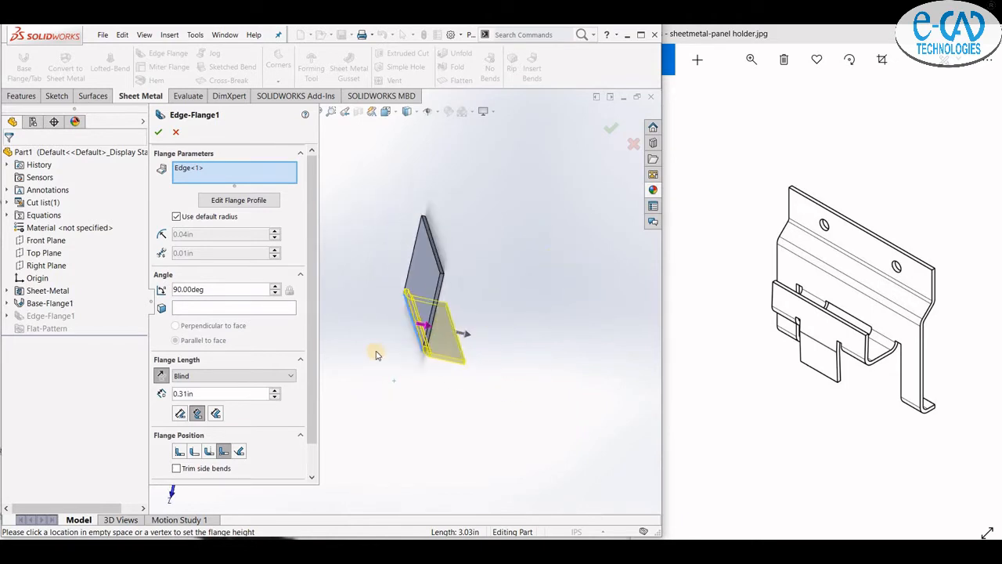
pyautogui.scroll(-3, 466, 320)
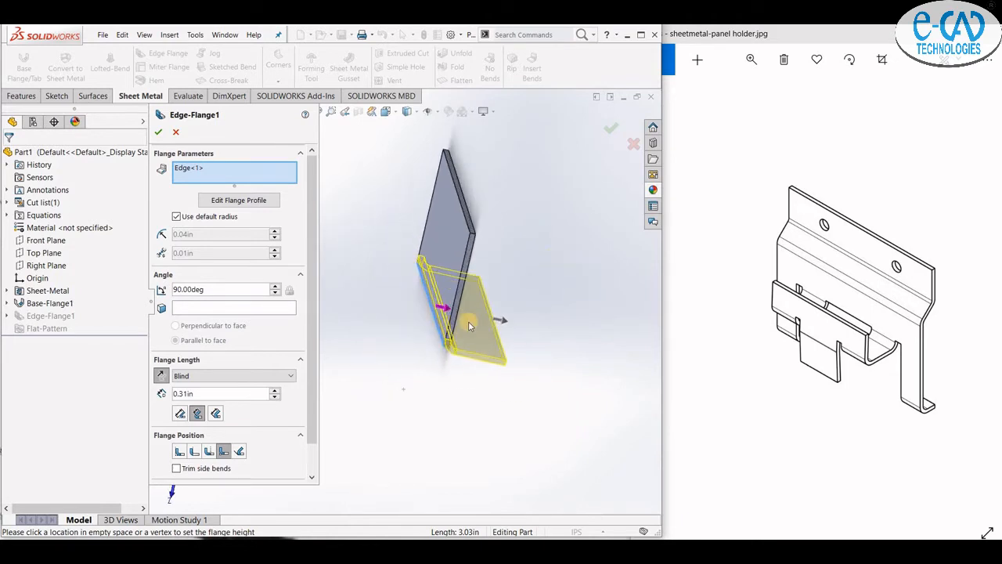
pyautogui.click(424, 298)
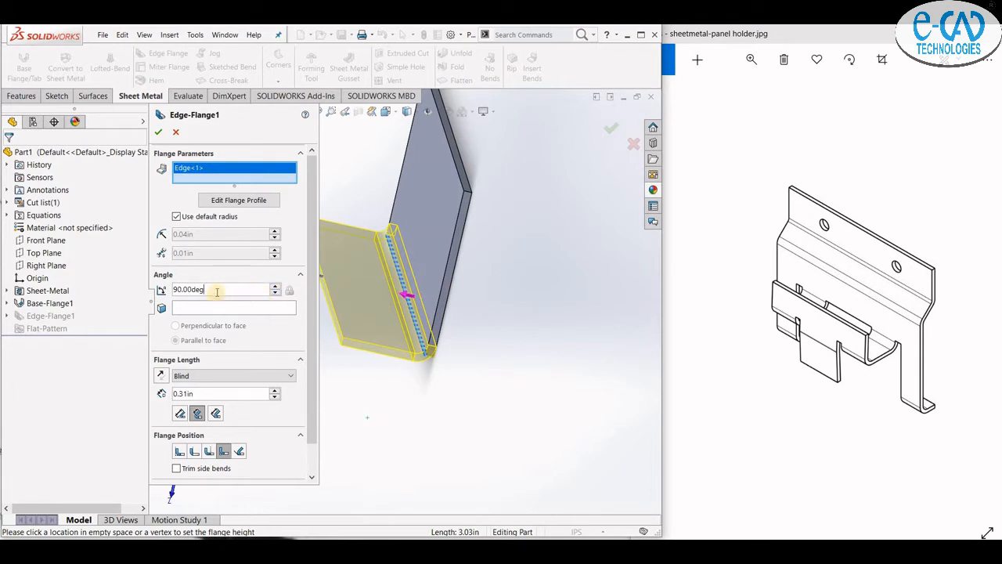
# Step: Set the edge flange's angle to 30 degrees and finish the edit
pyautogui.moveTo(131, 292); pyautogui.dragTo(133, 296)
pyautogui.write('30')
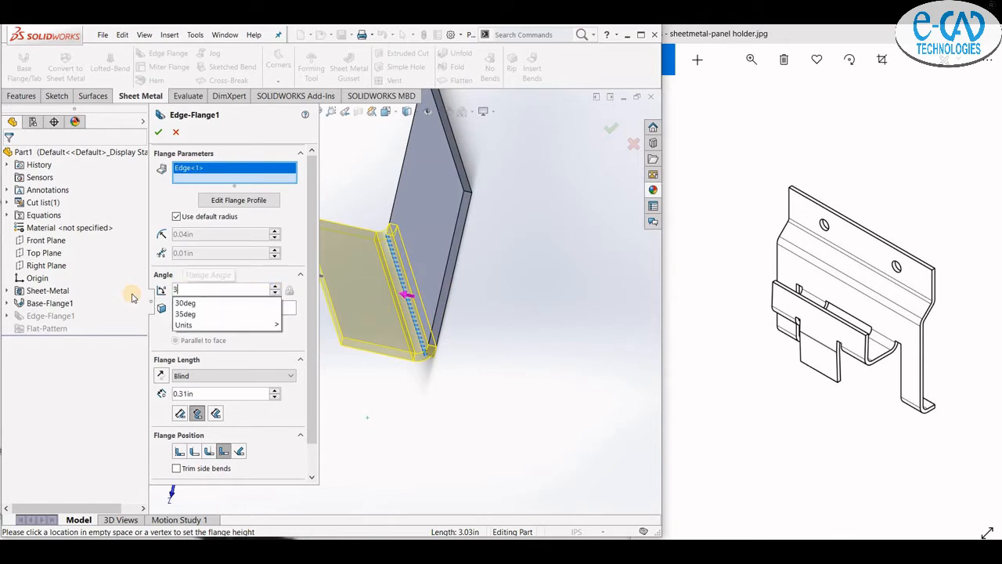
pyautogui.press('Return')
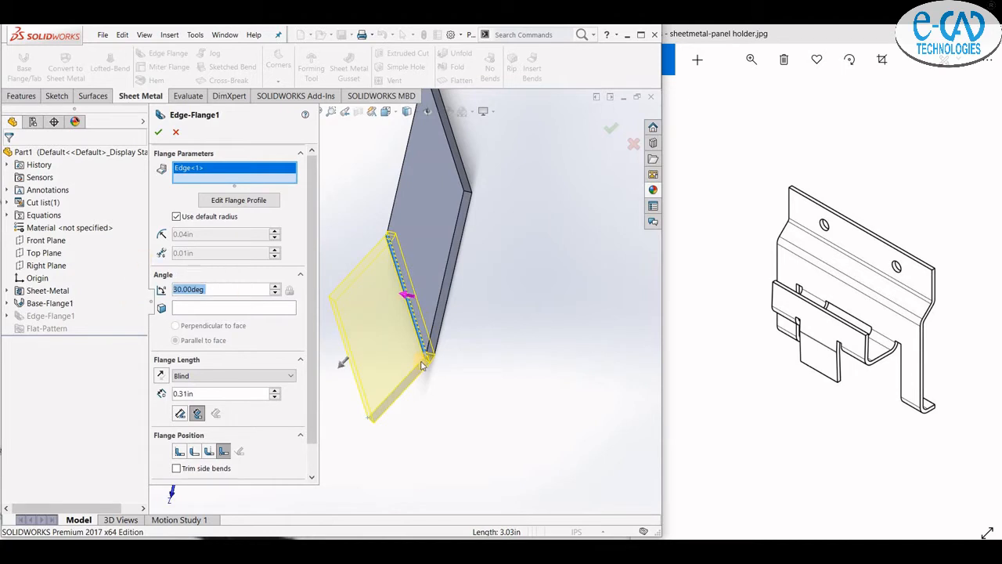
pyautogui.scroll(-2, 426, 371)
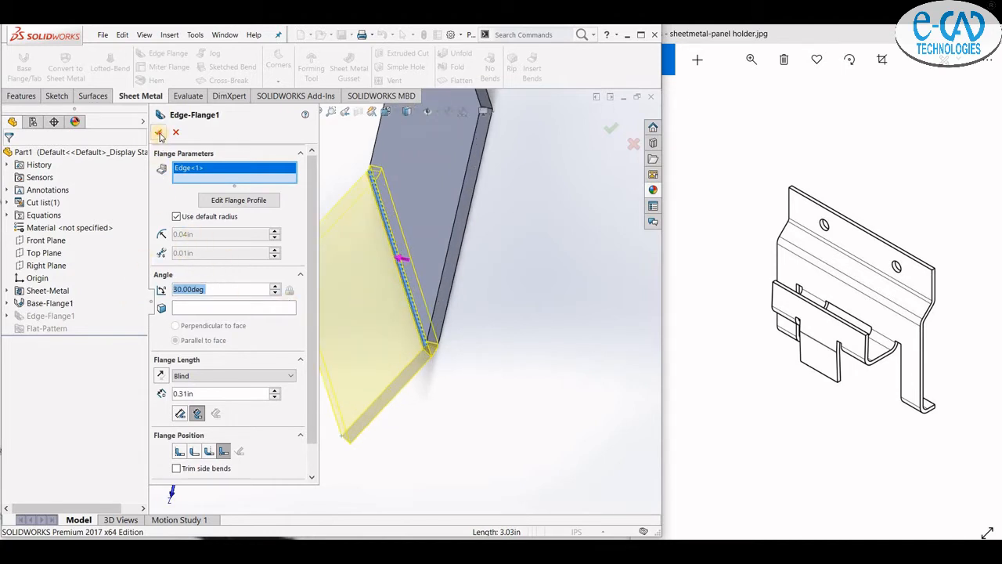
pyautogui.click(160, 135)
pyautogui.scroll(3, 470, 345)
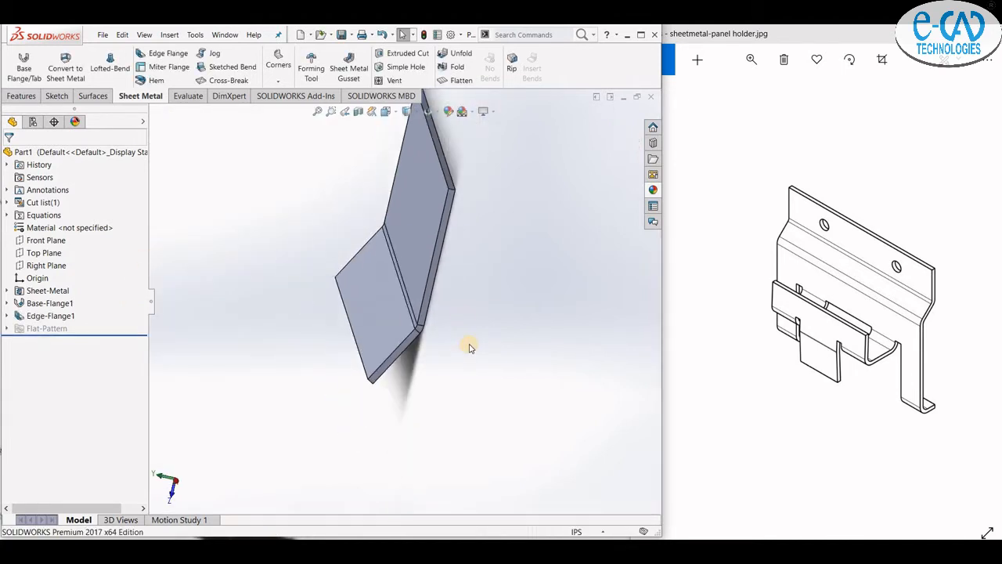
# Step: Place a second edge flange about 0.70 in long on the free long edge of the angled flange, checking it against the drawing
pyautogui.moveTo(458, 292); pyautogui.dragTo(482, 300, button='middle')
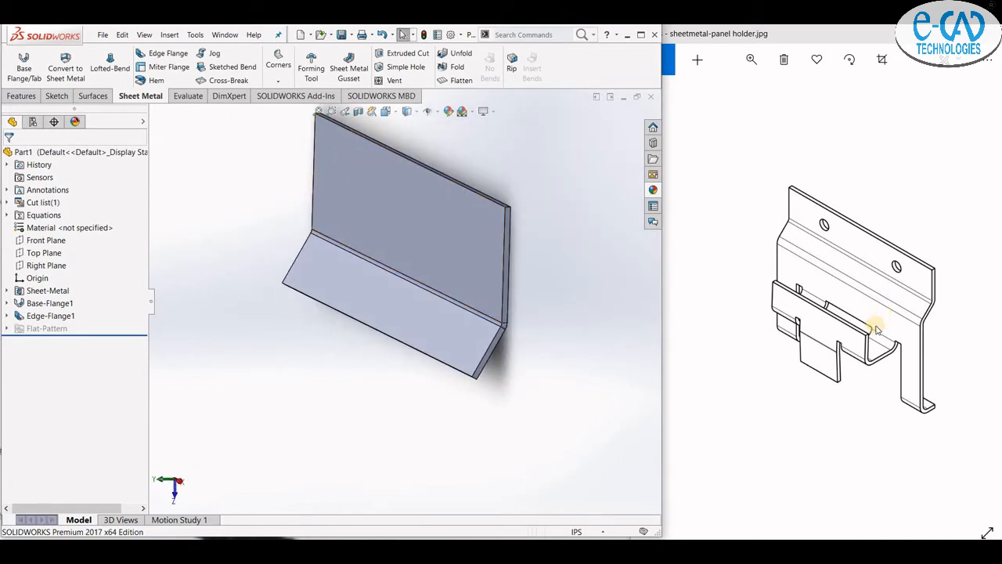
pyautogui.moveTo(791, 335)
pyautogui.mouseDown()
pyautogui.moveTo(882, 321)
pyautogui.moveTo(957, 324)
pyautogui.mouseUp()
pyautogui.moveTo(874, 335); pyautogui.dragTo(919, 340)
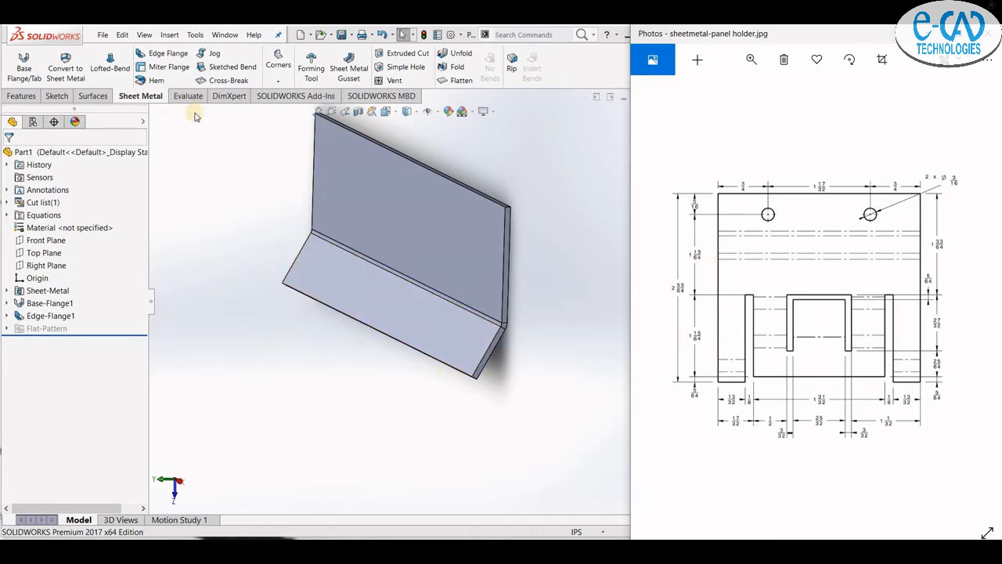
pyautogui.click(168, 53)
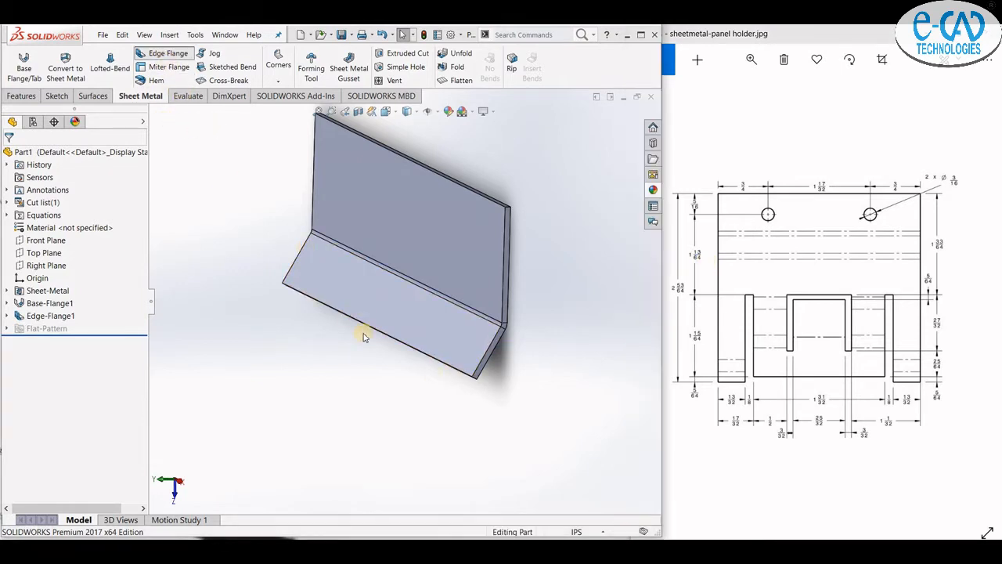
pyautogui.click(423, 354)
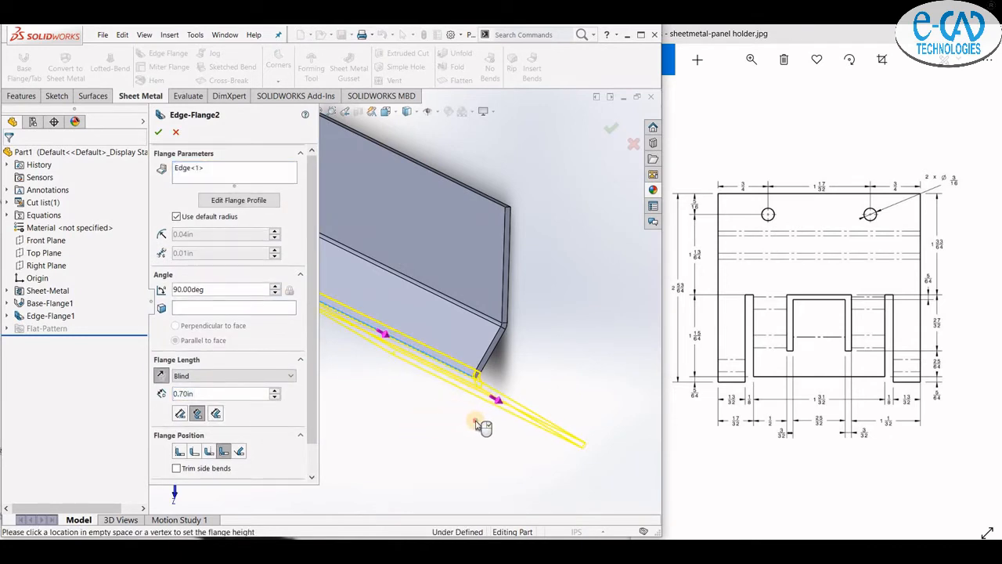
pyautogui.click(815, 320)
pyautogui.scroll(3, 811, 336)
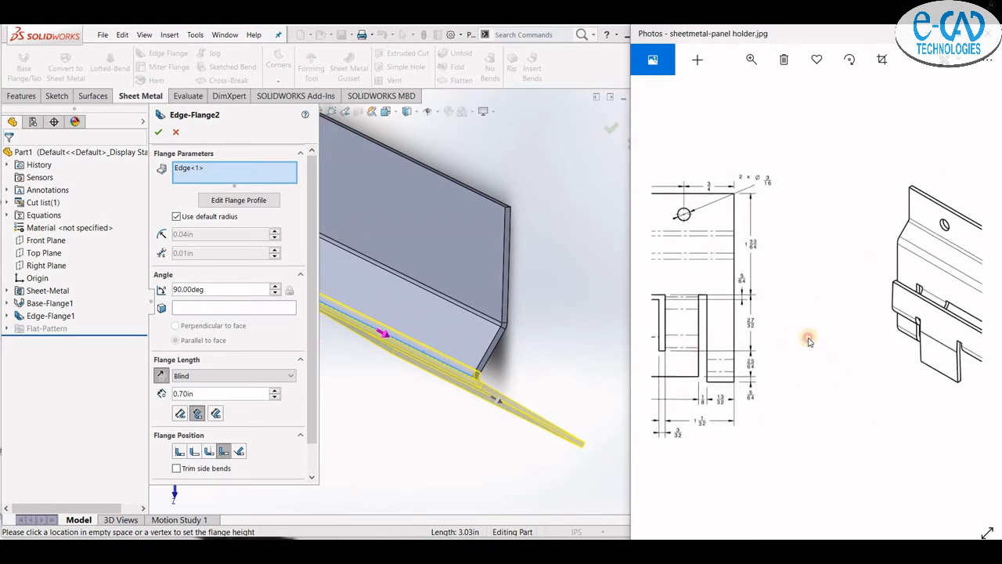
pyautogui.moveTo(809, 340); pyautogui.dragTo(734, 349)
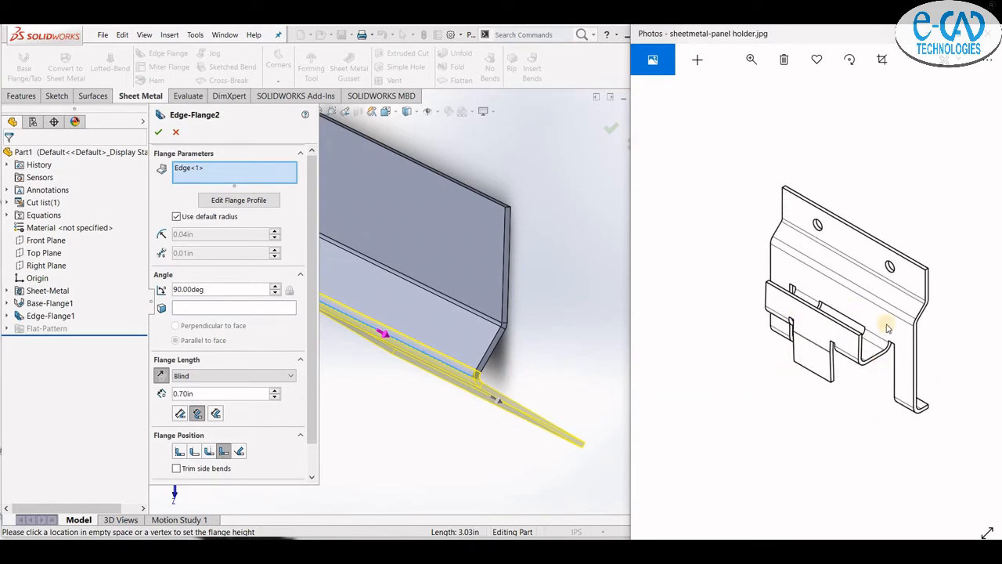
# Step: Set the second edge flange's length to 0.88 in, measured from the inner virtual sharp
pyautogui.click(201, 395)
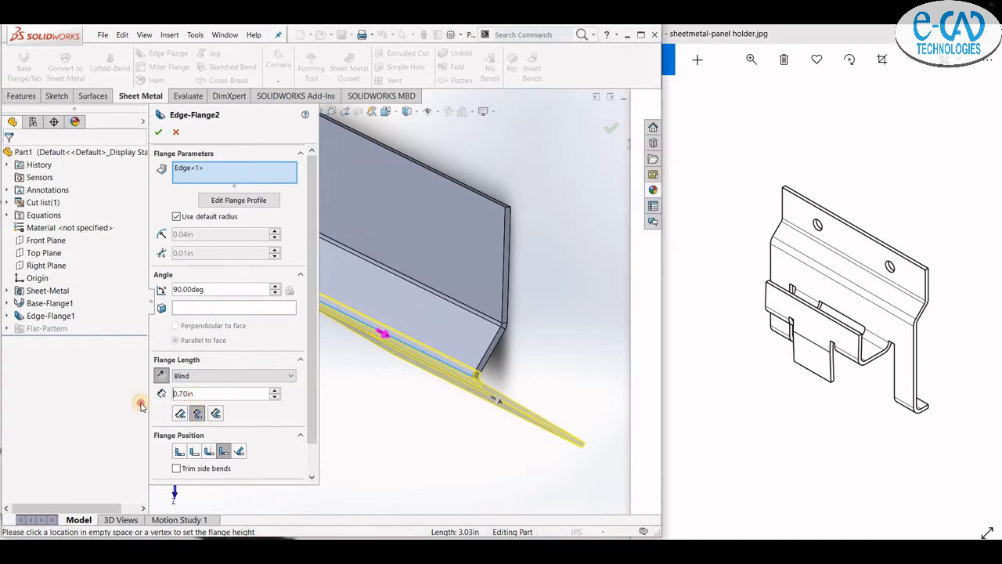
pyautogui.moveTo(161, 390); pyautogui.dragTo(145, 392)
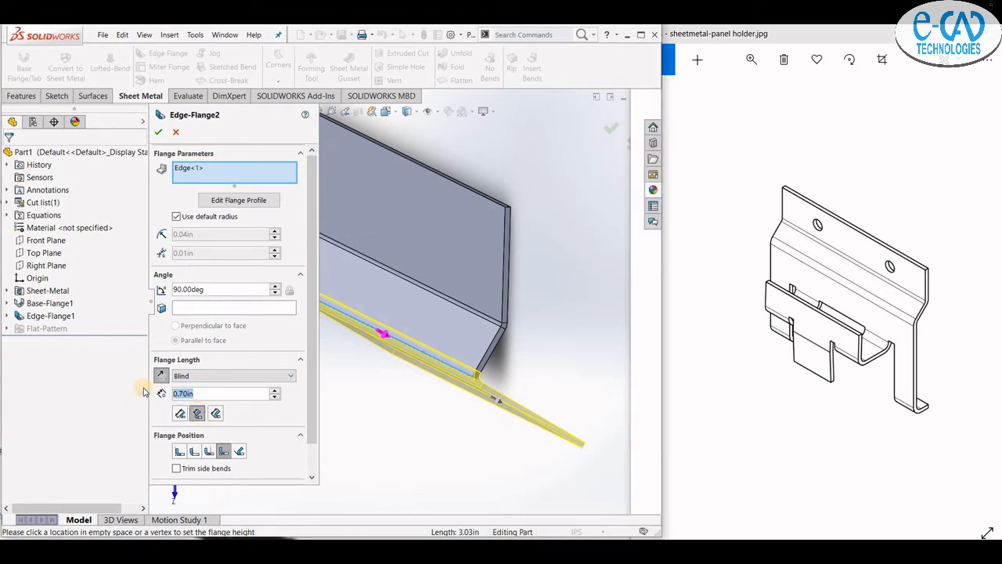
pyautogui.write('0.88')
pyautogui.press('Return')
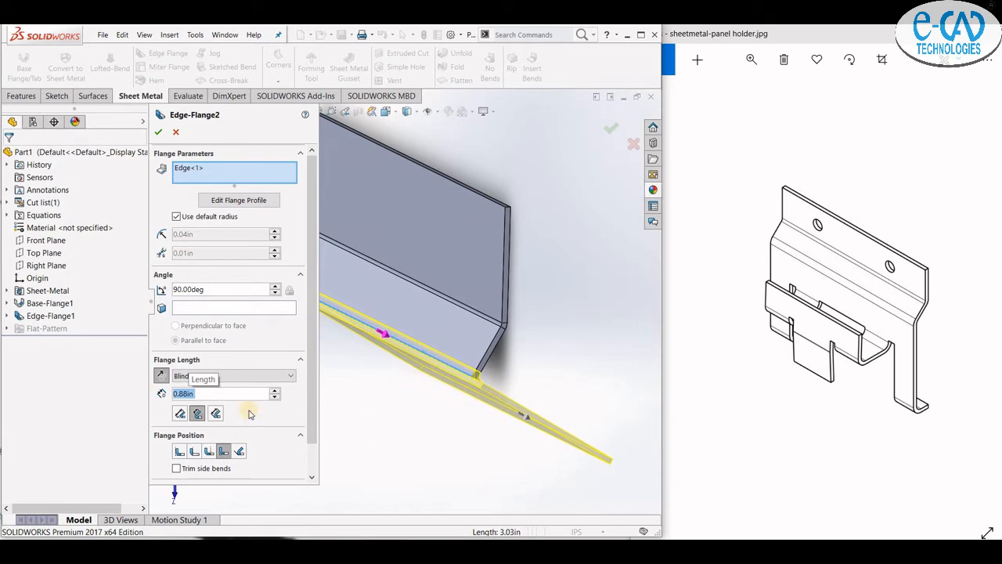
pyautogui.click(197, 414)
# Step: Set the second flange's angle to 30 degrees, inspect its bend position, and finish the flange
pyautogui.moveTo(210, 288); pyautogui.dragTo(167, 286)
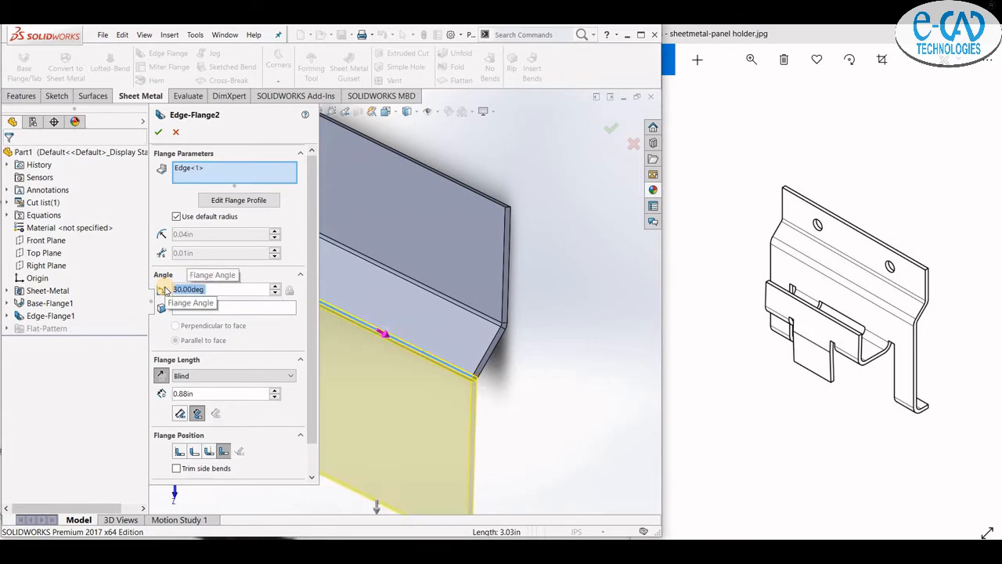
pyautogui.scroll(2, 501, 271)
pyautogui.moveTo(501, 271); pyautogui.dragTo(477, 282, button='middle')
pyautogui.scroll(-8, 391, 321)
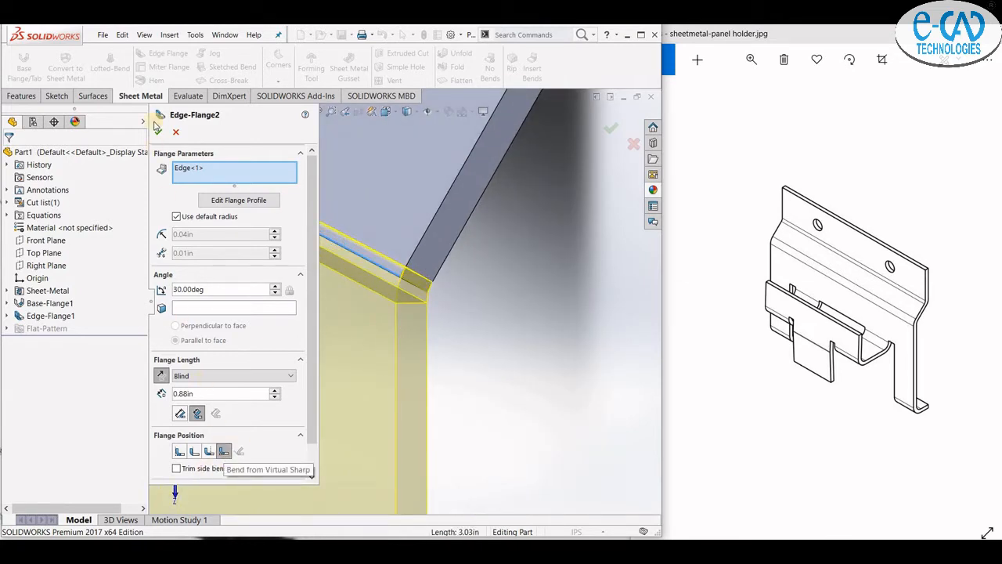
pyautogui.click(159, 133)
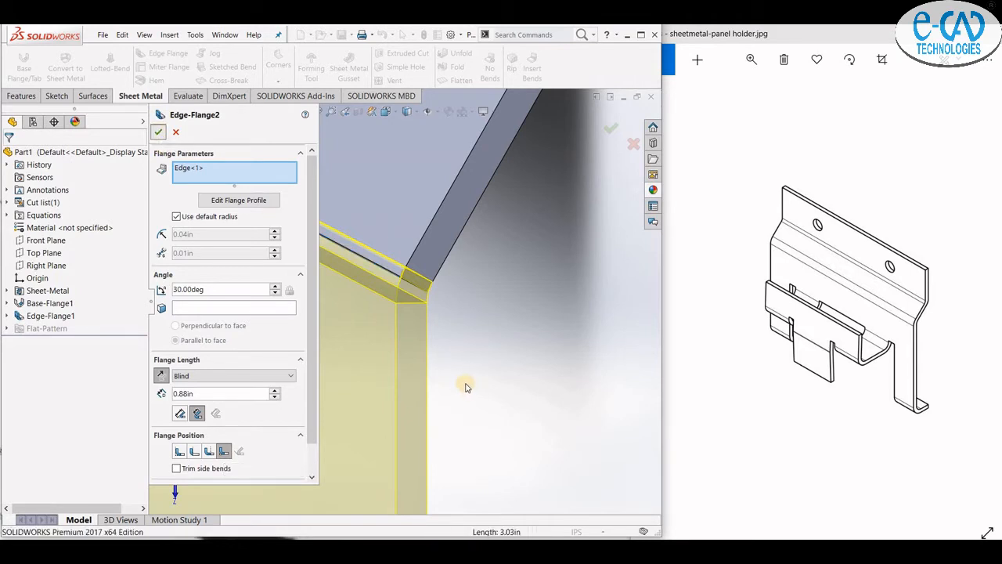
pyautogui.press('f')
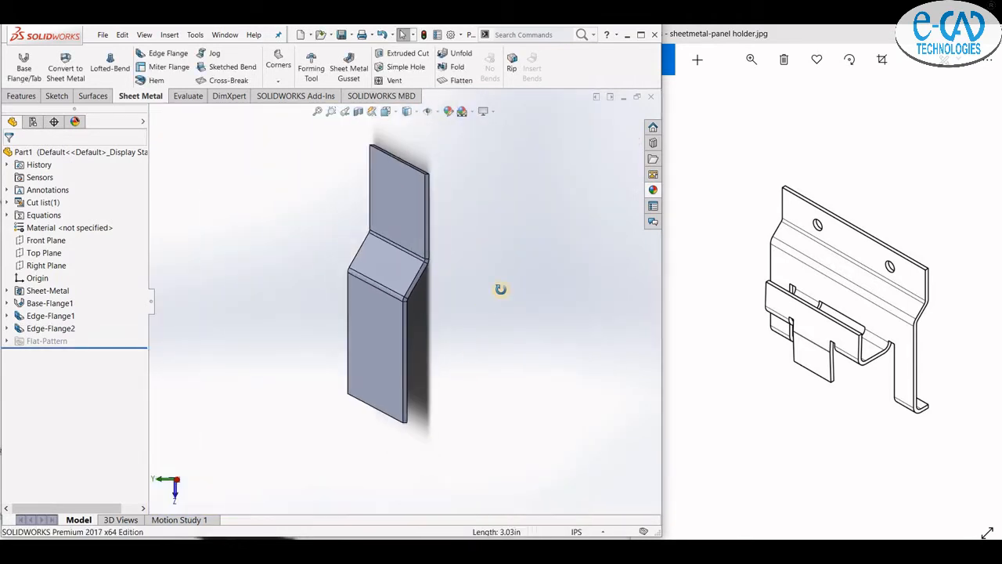
# Step: Flatten the part and measure the flat pattern's side length between its two corners to compare with the drawing
pyautogui.moveTo(501, 288); pyautogui.dragTo(506, 309, button='middle')
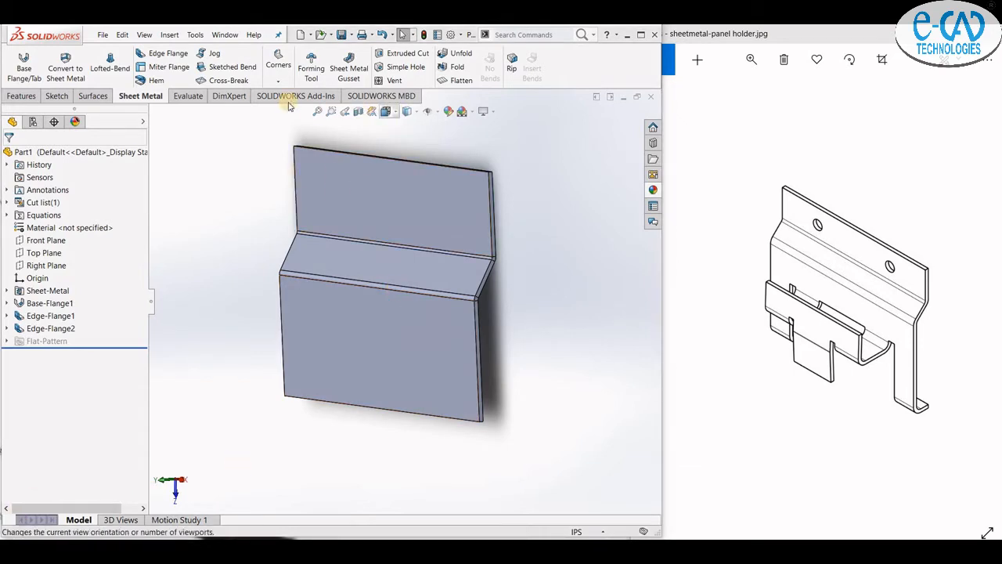
pyautogui.click(460, 80)
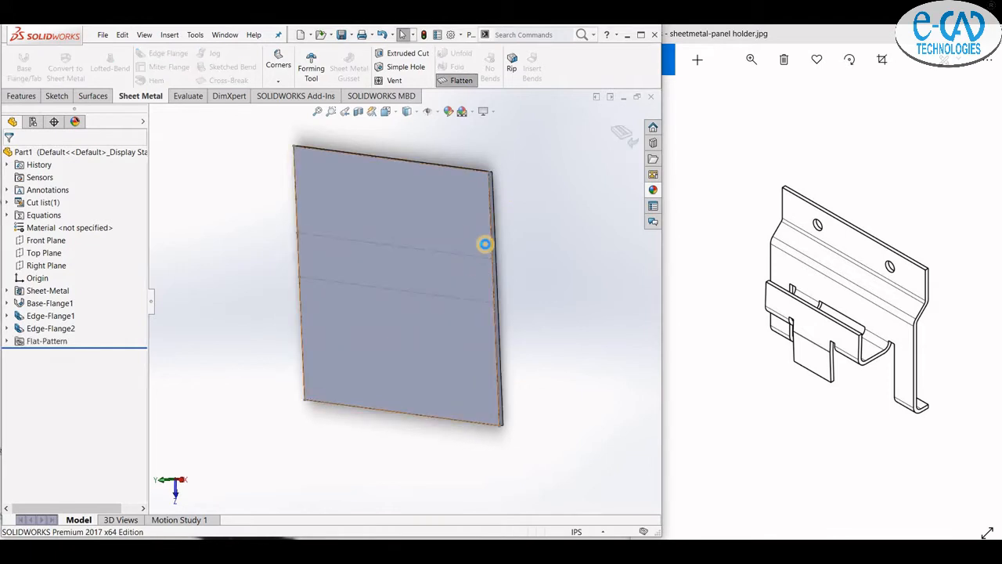
pyautogui.click(187, 95)
pyautogui.click(70, 67)
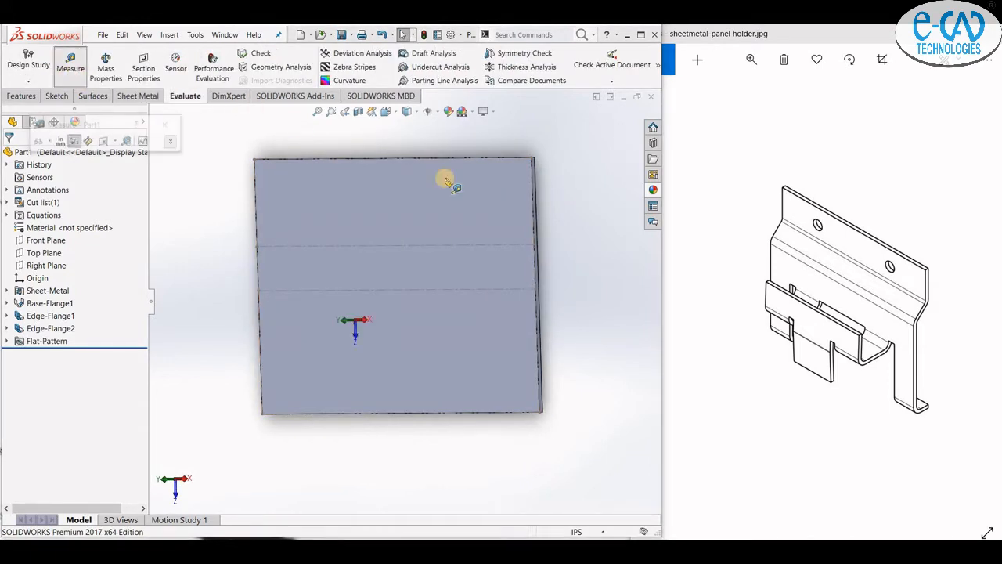
pyautogui.click(531, 158)
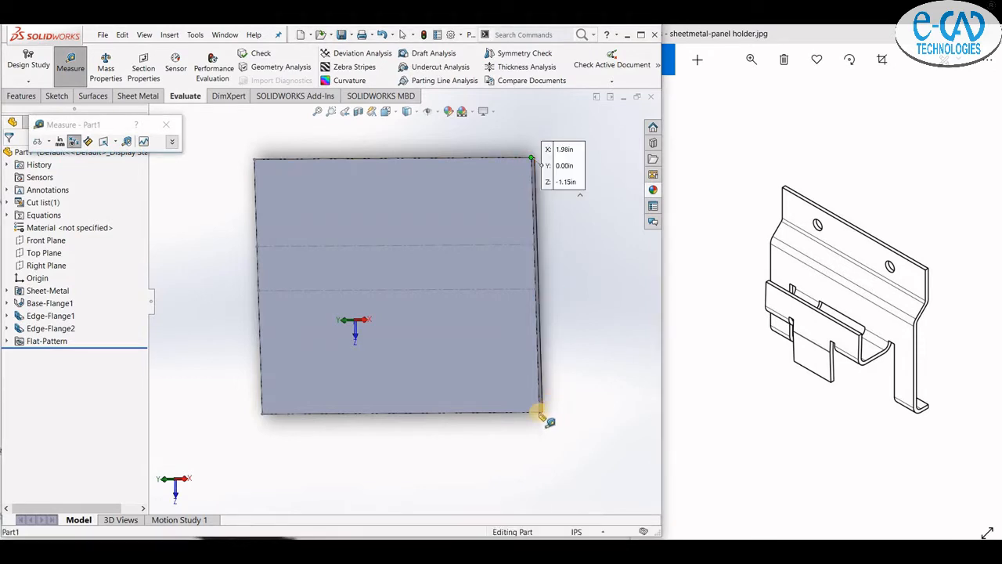
pyautogui.click(540, 412)
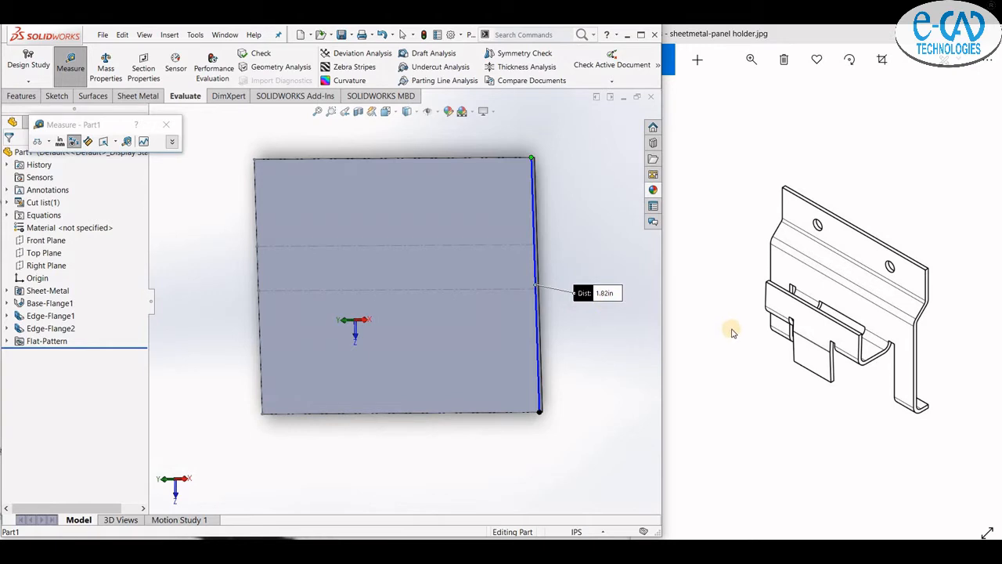
pyautogui.click(926, 299)
pyautogui.scroll(1, 927, 300)
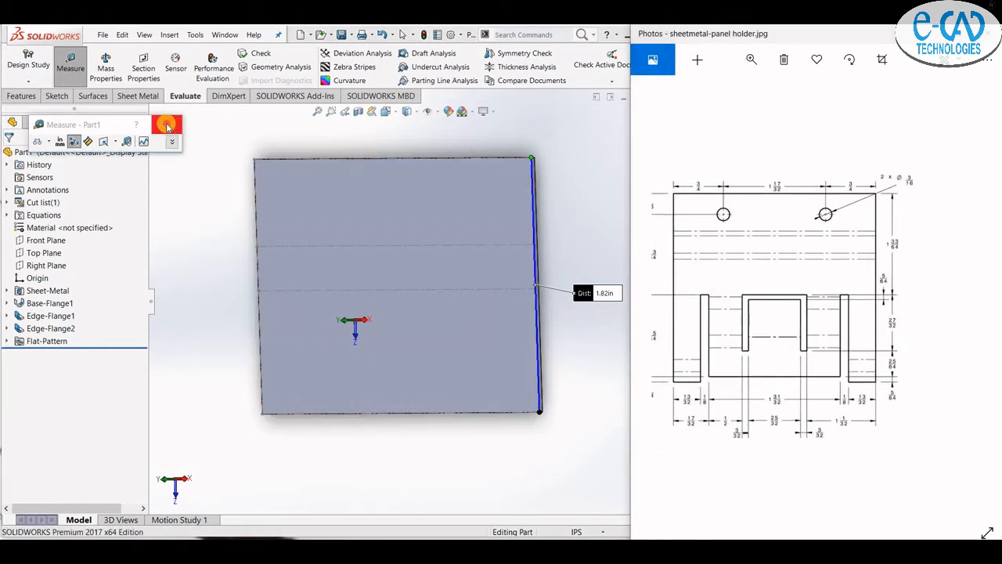
pyautogui.click(167, 127)
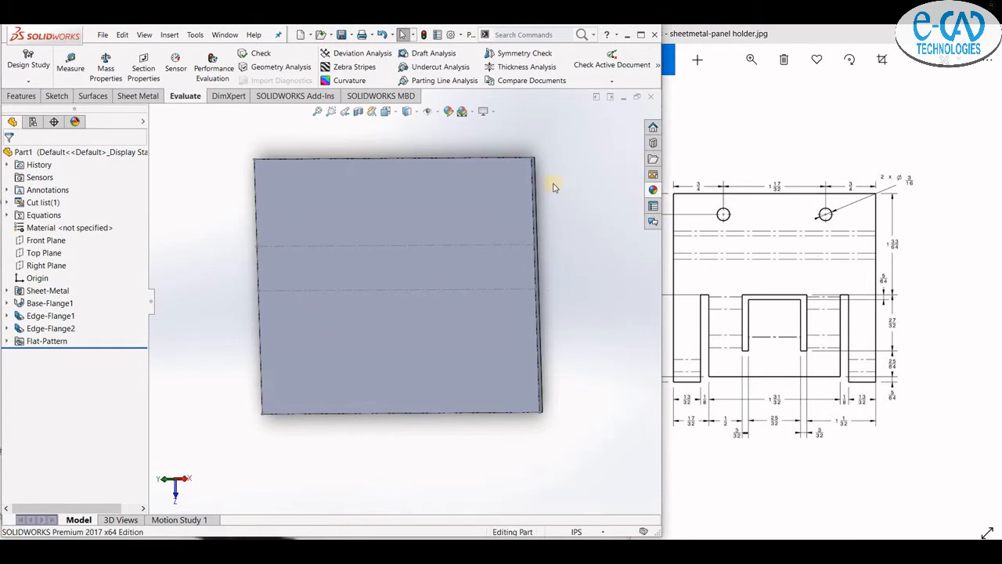
# Step: Return the part to its folded state and compare its lower flange with the isometric view in the drawing
pyautogui.click(140, 96)
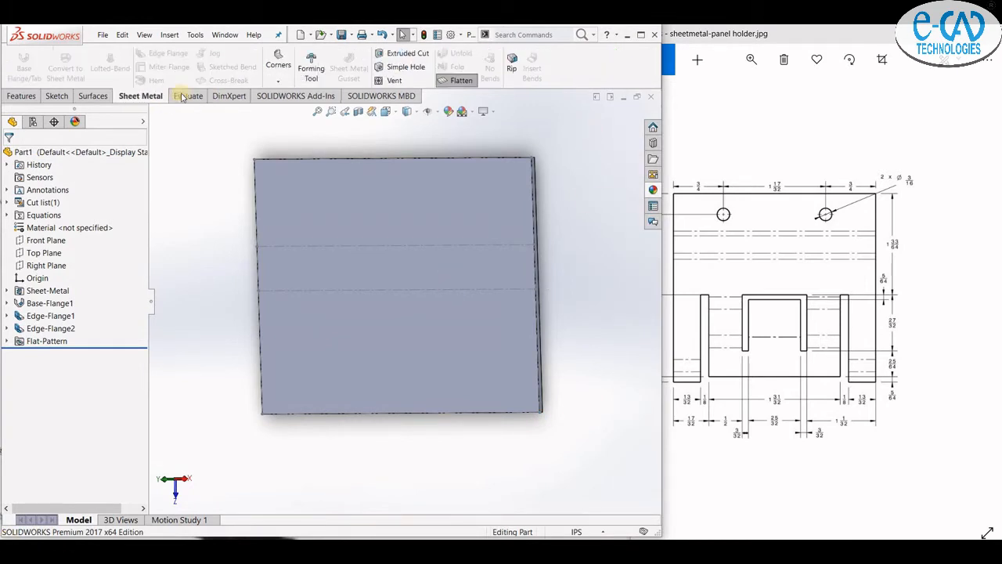
pyautogui.click(625, 134)
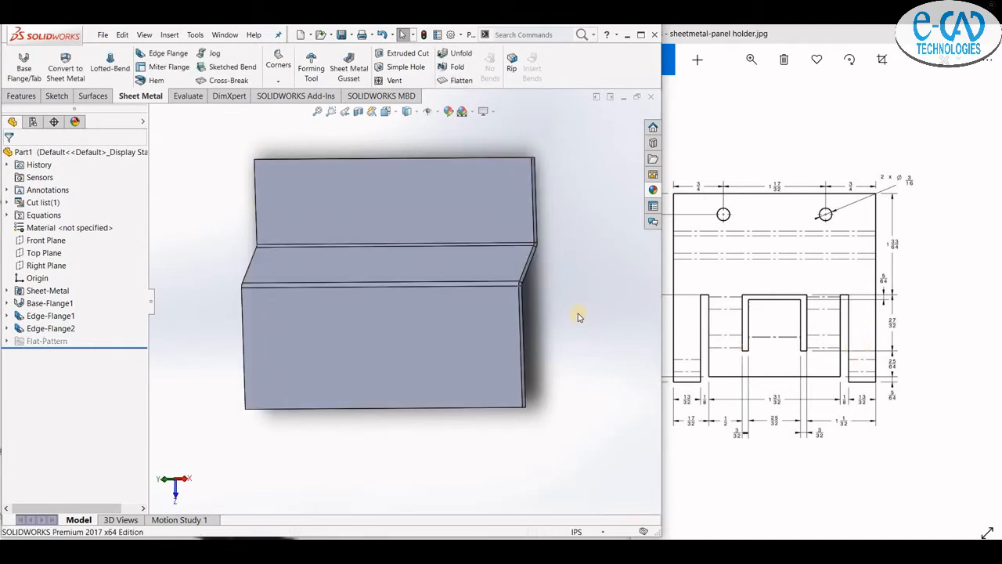
pyautogui.moveTo(579, 316)
pyautogui.mouseDown(button='middle')
pyautogui.moveTo(548, 300)
pyautogui.moveTo(545, 328)
pyautogui.mouseUp(button='middle')
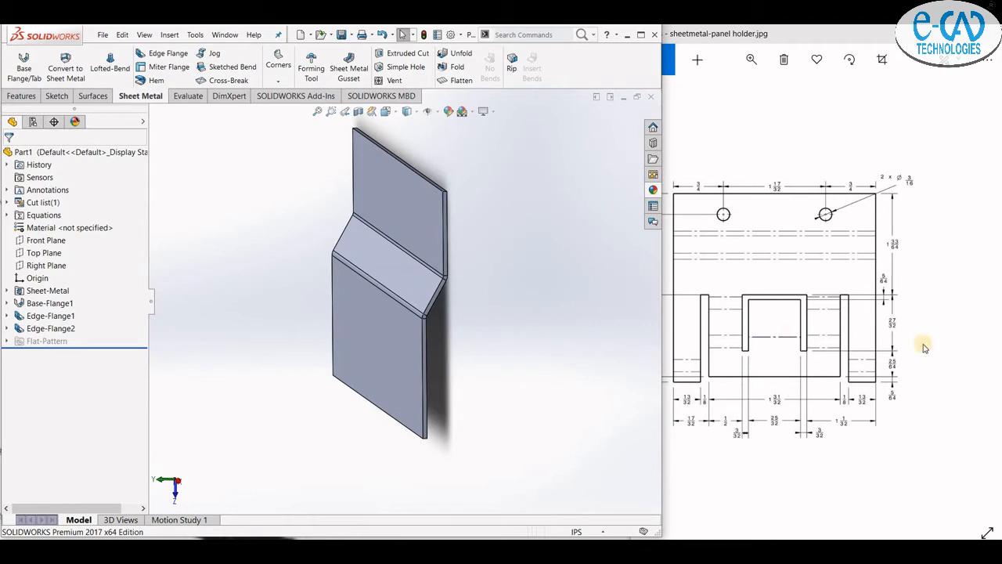
pyautogui.moveTo(924, 347)
pyautogui.mouseDown()
pyautogui.moveTo(776, 329)
pyautogui.moveTo(705, 336)
pyautogui.mouseUp()
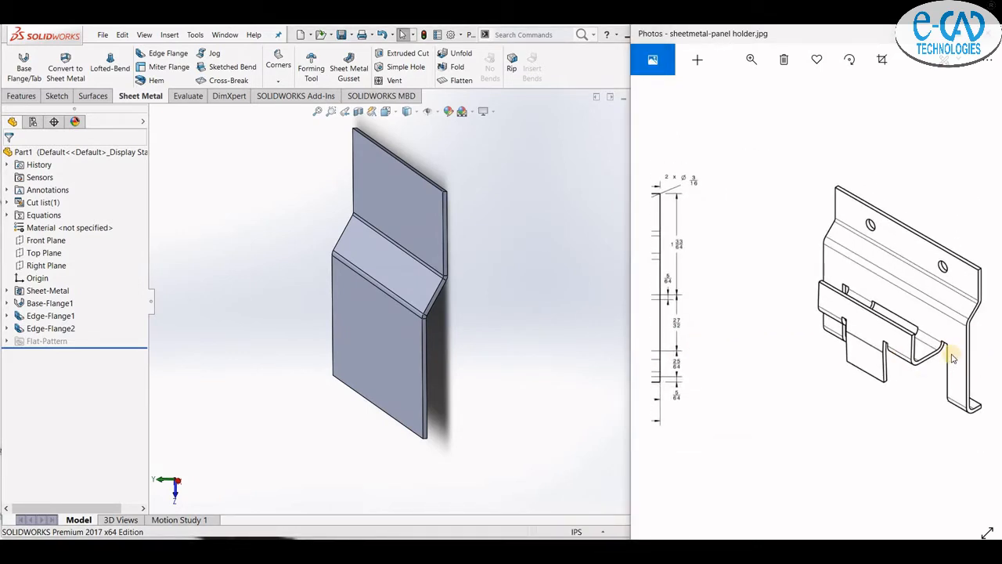
pyautogui.moveTo(463, 261); pyautogui.dragTo(439, 421, button='middle')
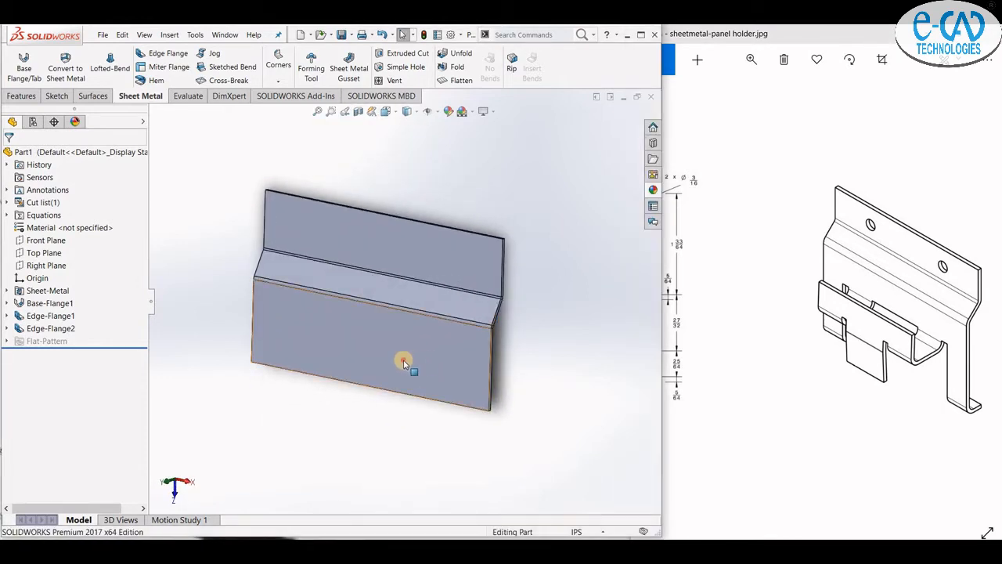
# Step: Edit the second edge flange and set its length to 2.11 in
pyautogui.click(403, 384)
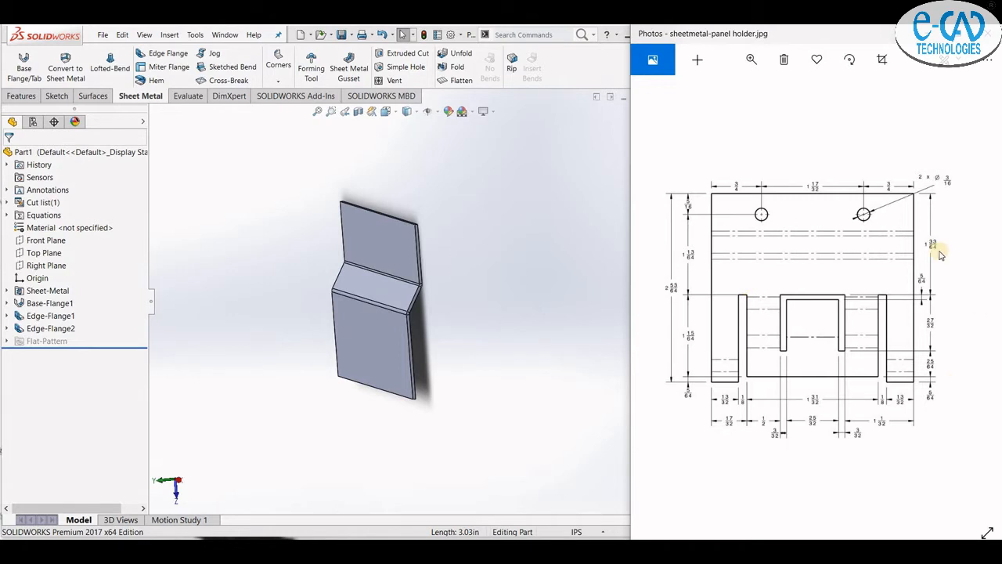
pyautogui.click(360, 348)
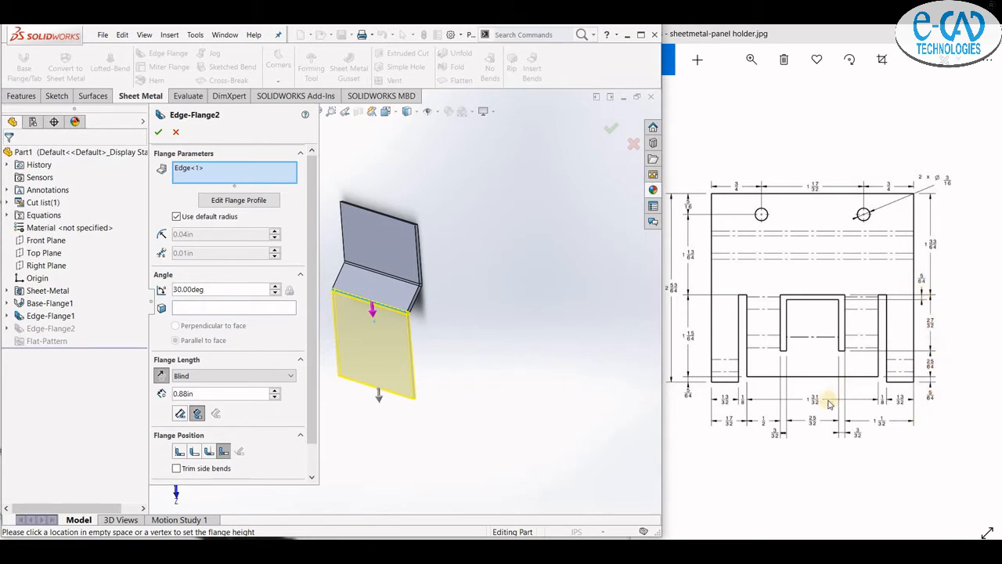
pyautogui.click(208, 394)
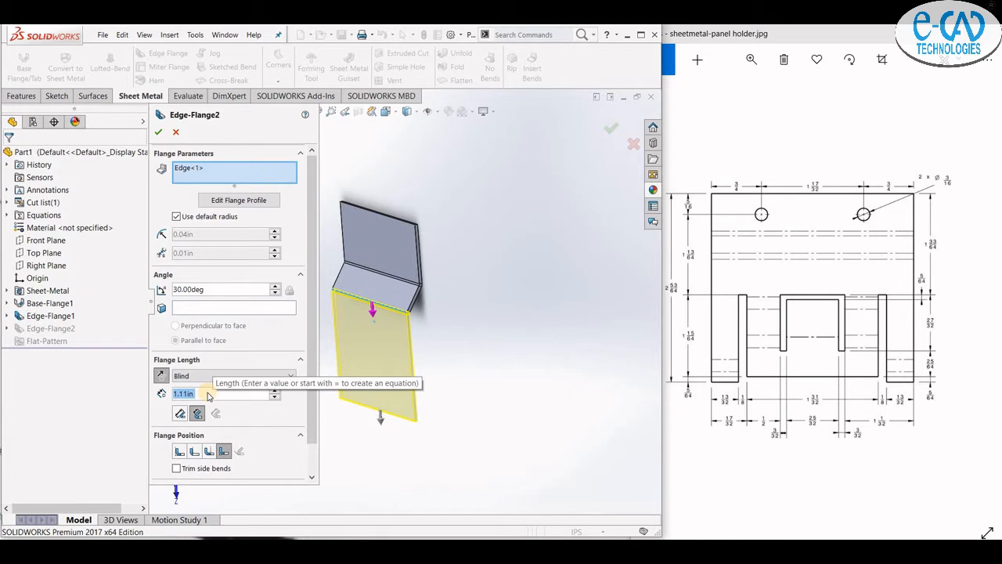
pyautogui.write('2.11')
pyautogui.press('Return')
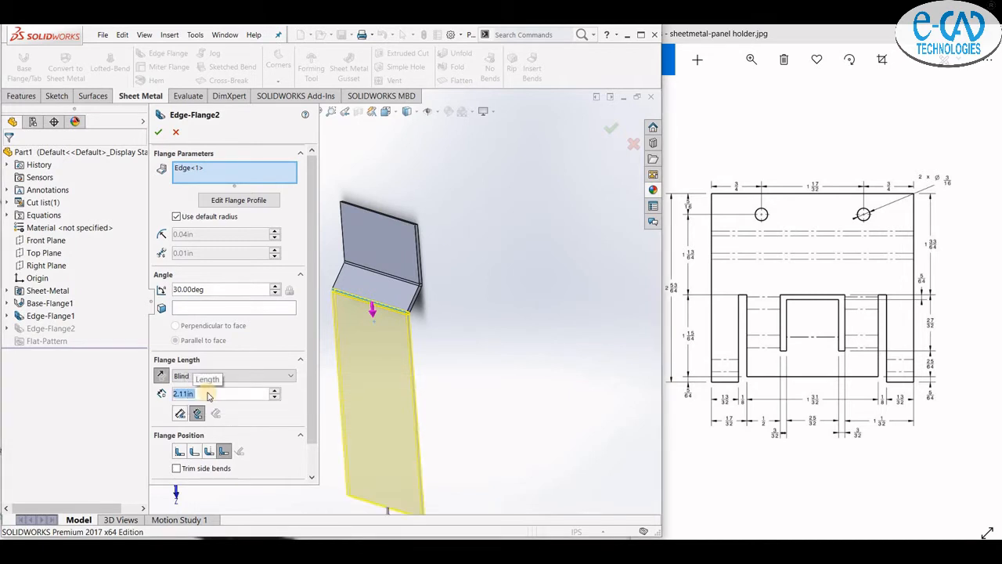
pyautogui.click(160, 135)
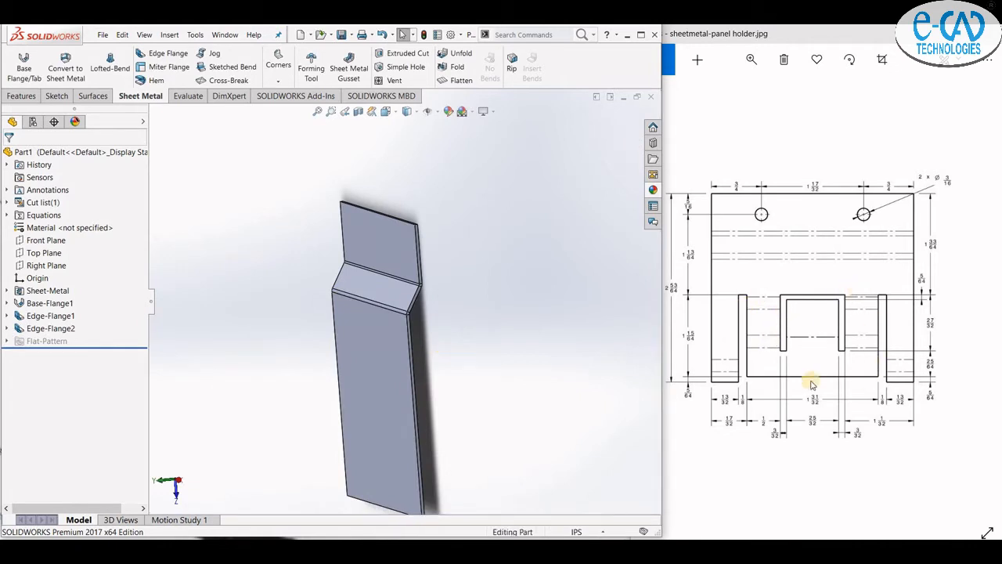
# Step: Start a sketch on the lower flange's flat face and convert the flange's bottom edge into a sketch line
pyautogui.moveTo(531, 325); pyautogui.dragTo(595, 349, button='middle')
pyautogui.click(431, 396)
pyautogui.click(477, 366)
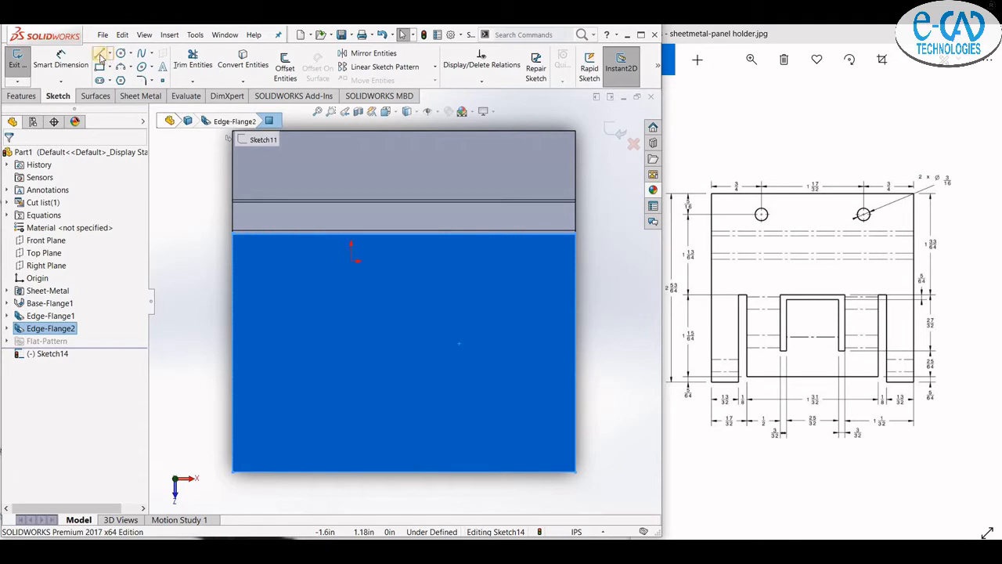
pyautogui.press('l')
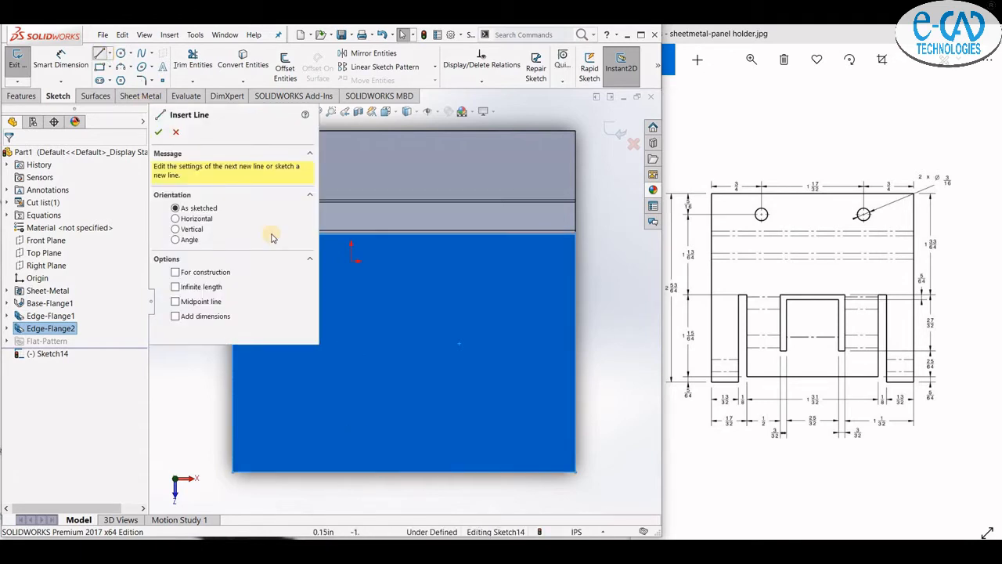
pyautogui.click(178, 132)
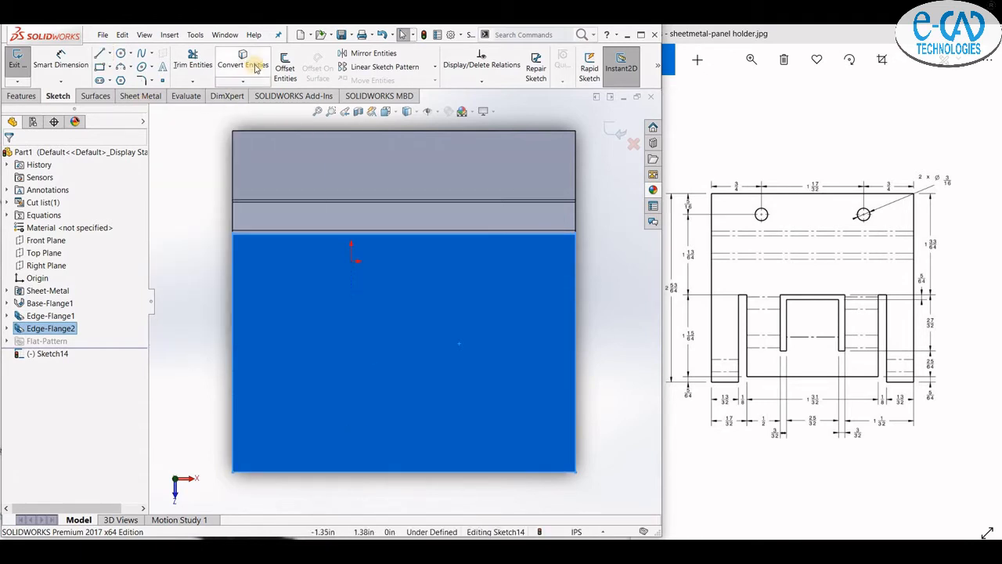
pyautogui.click(210, 140)
pyautogui.click(244, 66)
pyautogui.click(278, 470)
pyautogui.click(159, 133)
# Step: Offset the converted bottom line 1.234 in upward on the flange face
pyautogui.click(285, 68)
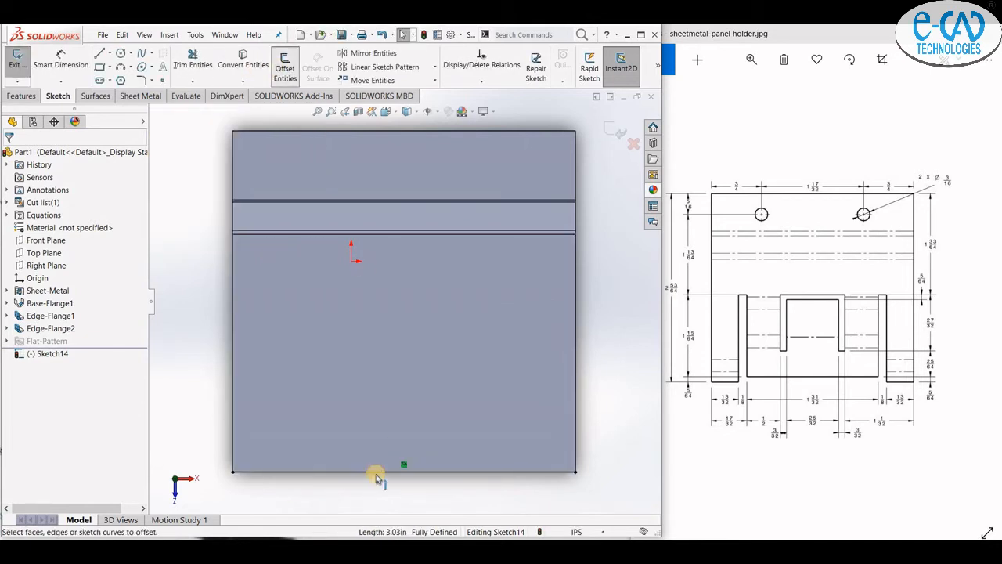
pyautogui.click(376, 474)
pyautogui.write('1.234')
pyautogui.press('Return')
pyautogui.click(159, 132)
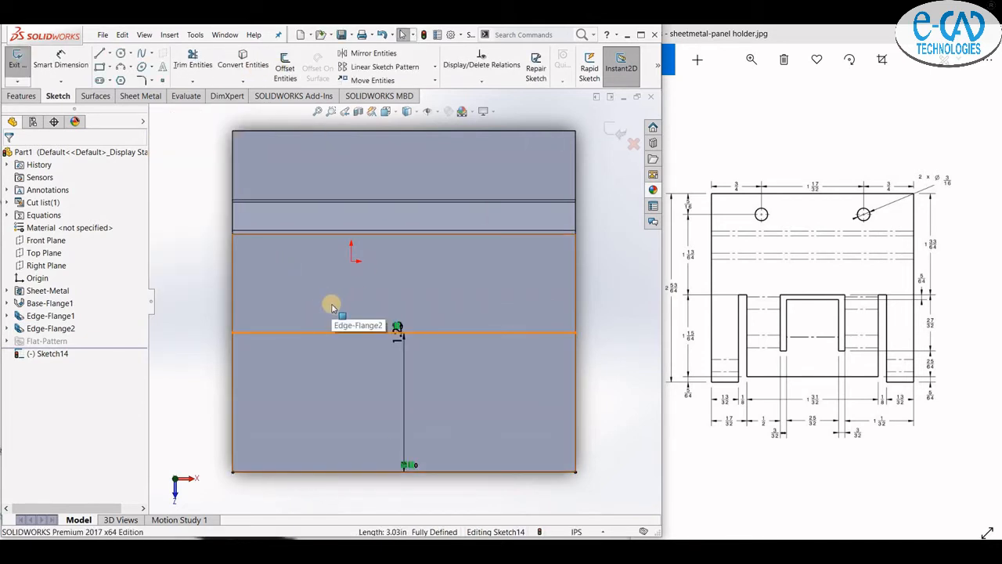
# Step: Convert the flange's left side edge into a sketch line
pyautogui.click(236, 392)
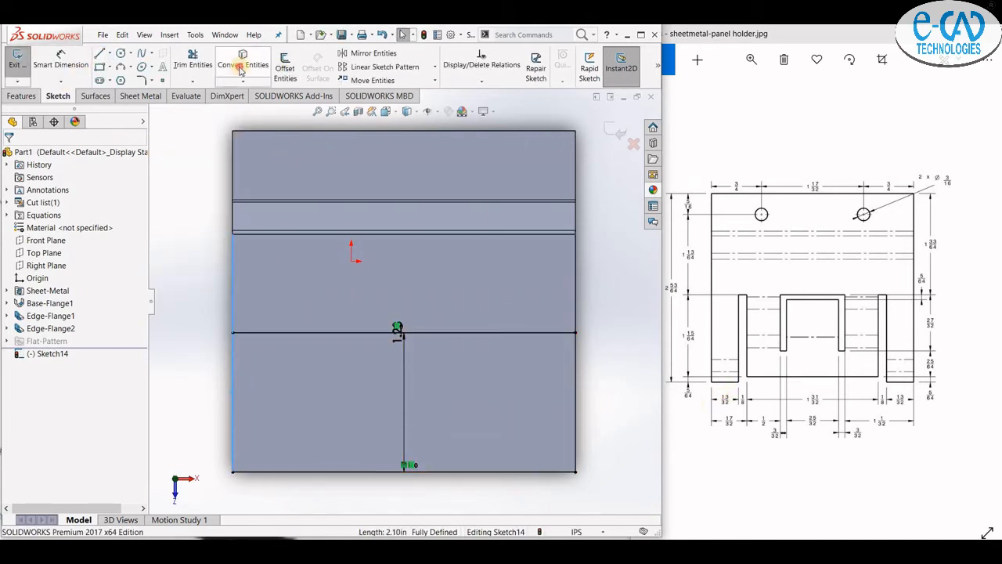
pyautogui.click(240, 68)
pyautogui.click(285, 67)
pyautogui.click(232, 387)
pyautogui.click(178, 133)
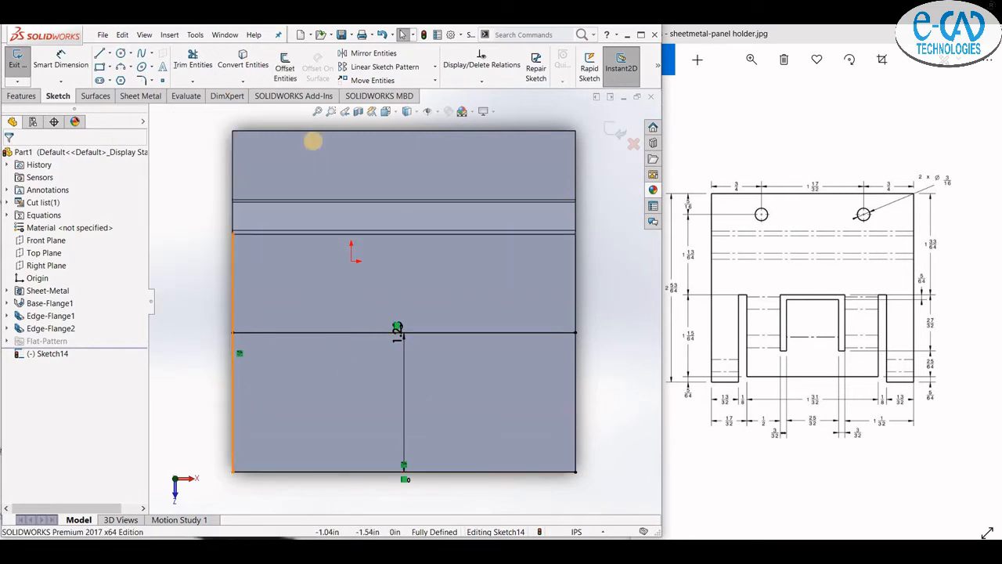
# Step: Offset the flange's left and right side edges 0.53 in inward
pyautogui.click(285, 67)
pyautogui.moveTo(188, 115); pyautogui.dragTo(110, 124)
pyautogui.click(113, 234)
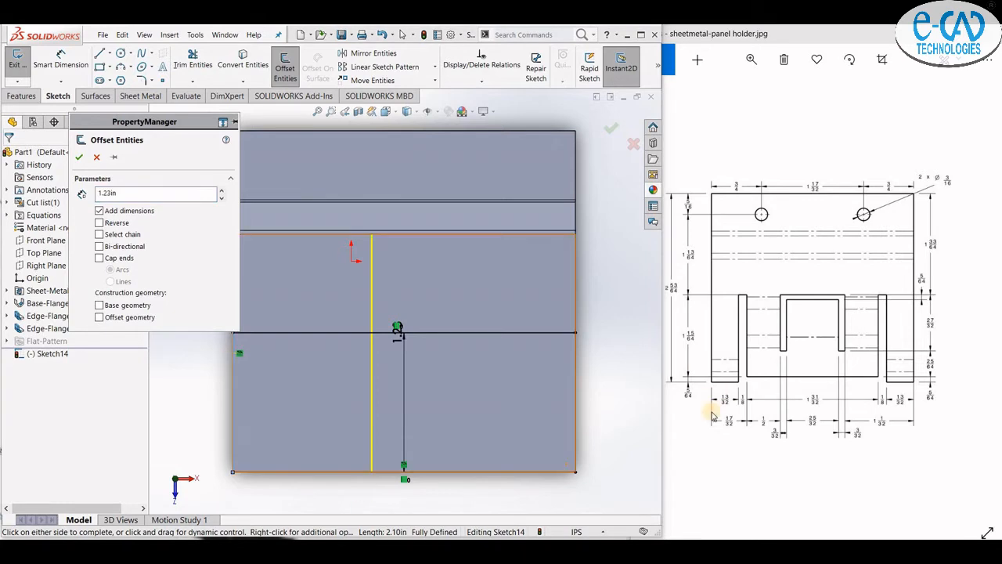
pyautogui.write('.53')
pyautogui.press('Return')
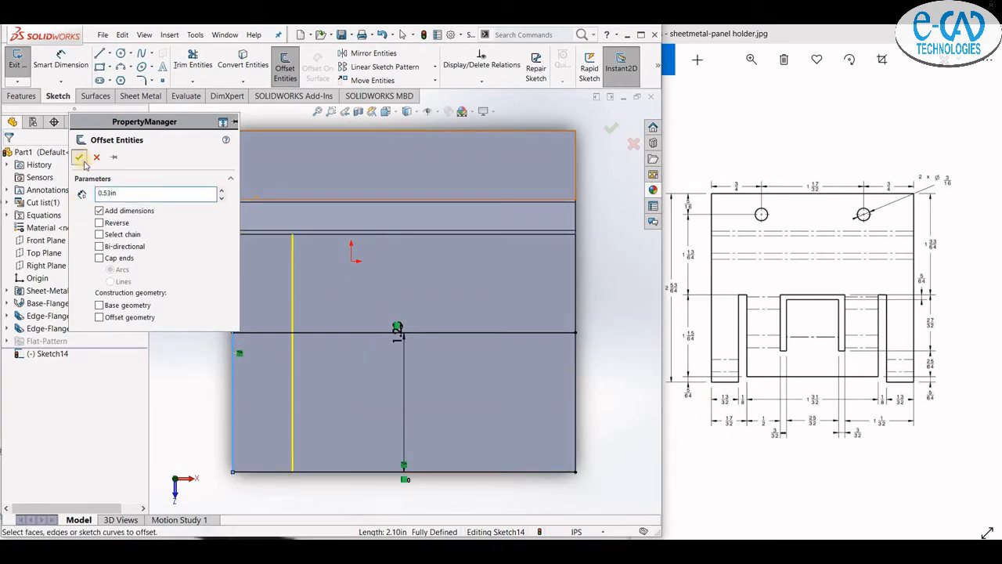
pyautogui.click(81, 159)
pyautogui.click(285, 67)
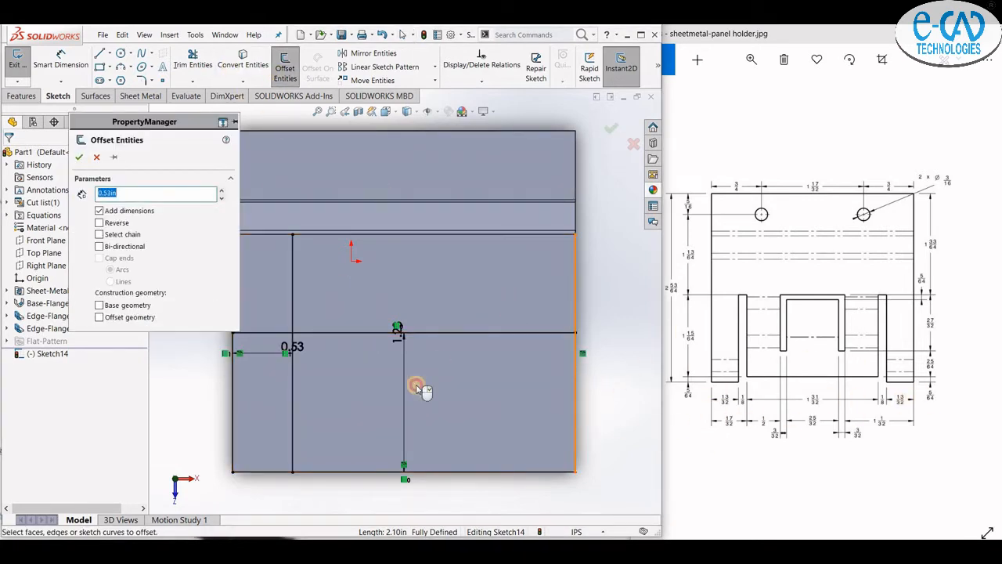
pyautogui.click(79, 158)
# Step: Trim the outer line segments to leave a rectangular cutout outline open to the flange's bottom edge
pyautogui.click(193, 64)
pyautogui.click(293, 304)
pyautogui.scroll(2, 557, 321)
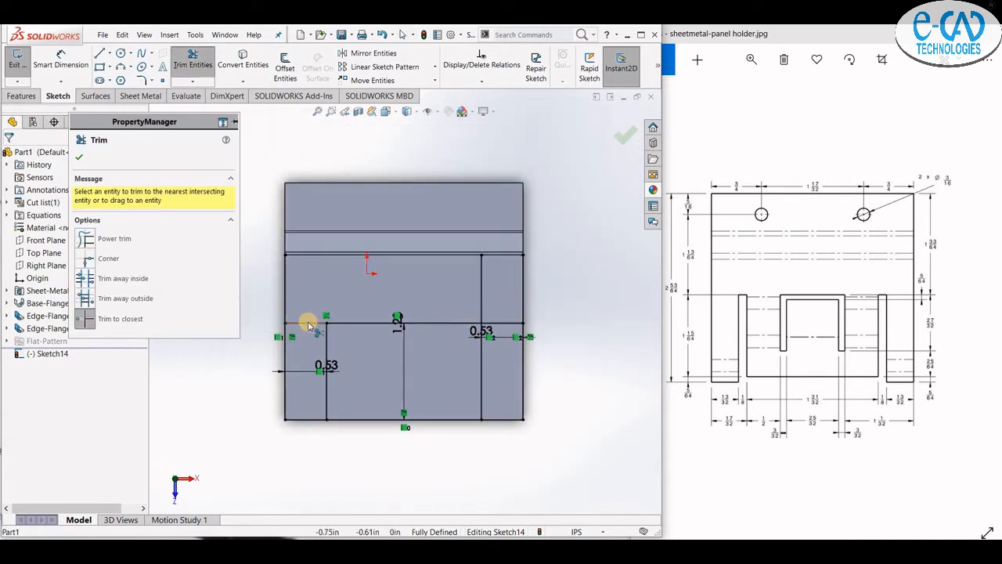
pyautogui.click(308, 323)
pyautogui.click(483, 305)
pyautogui.click(494, 323)
pyautogui.click(523, 411)
pyautogui.click(286, 403)
pyautogui.click(508, 419)
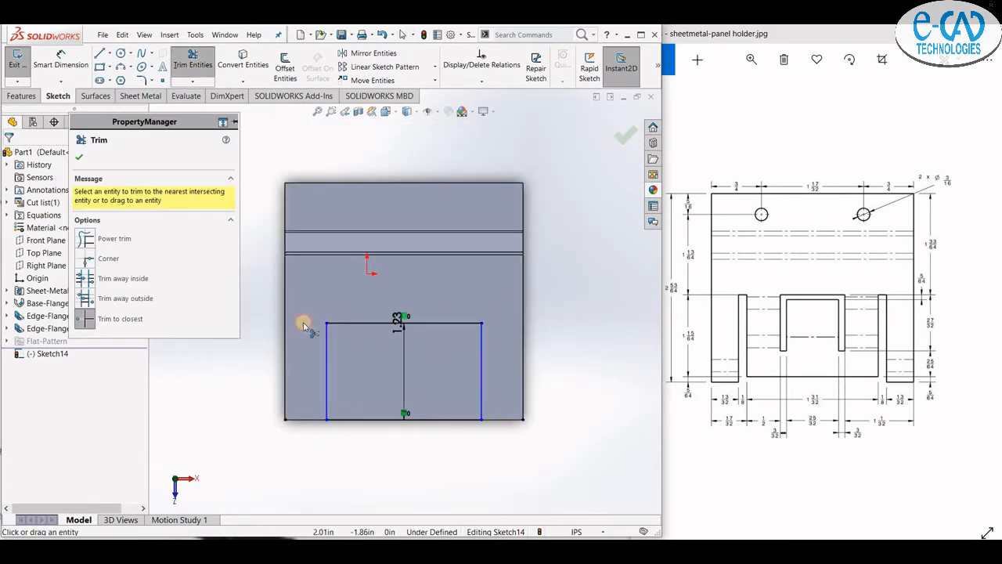
pyautogui.click(79, 156)
# Step: Offset both vertical sides of the cutout outline 0.125 in outward
pyautogui.click(292, 387)
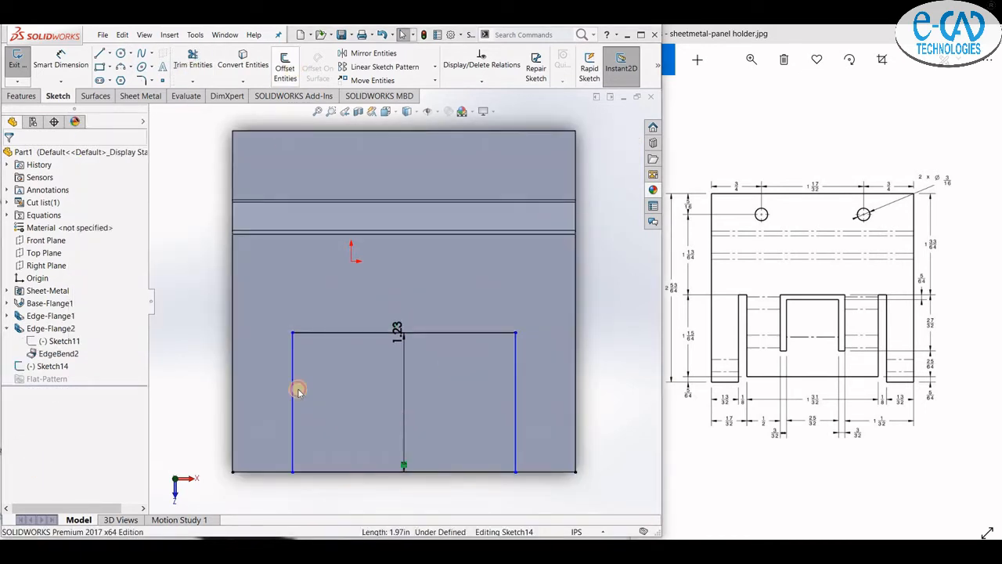
pyautogui.click(285, 67)
pyautogui.write('1/8')
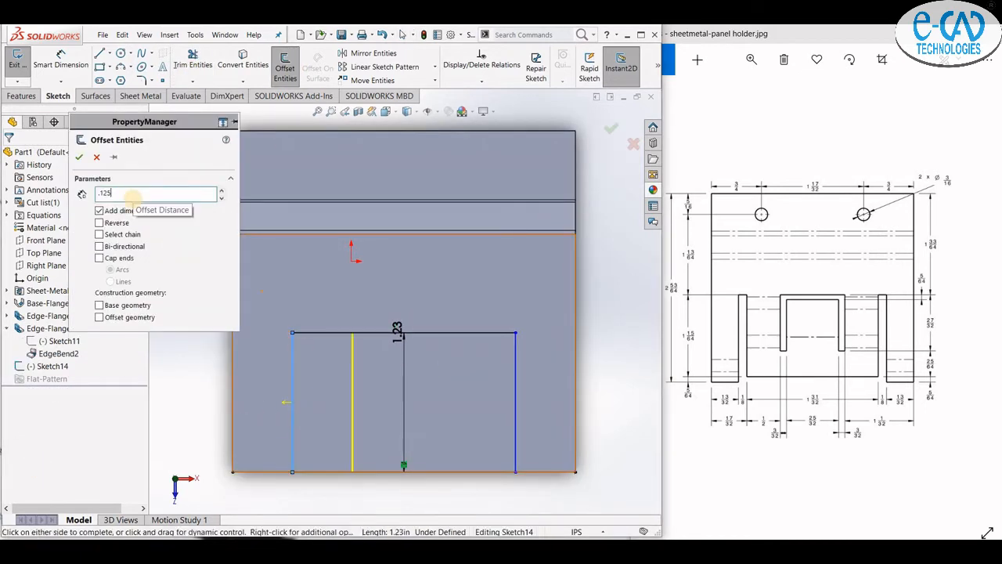
pyautogui.press('Return')
pyautogui.click(99, 223)
pyautogui.click(79, 156)
pyautogui.click(514, 386)
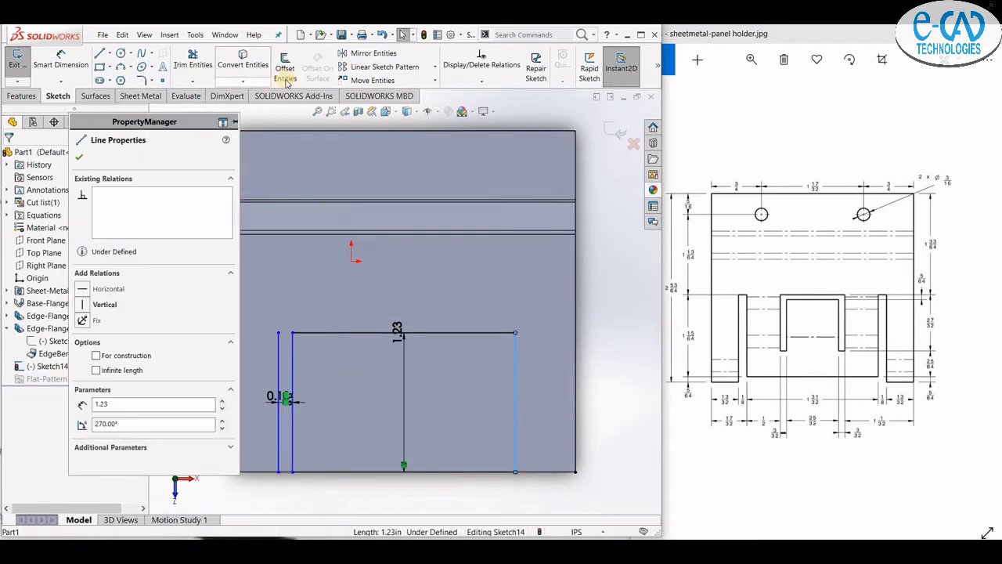
pyautogui.click(285, 67)
pyautogui.click(79, 156)
# Step: Extend the cutout's top line to the outer verticals and trim away the two inner vertical lines
pyautogui.click(193, 59)
pyautogui.press('f')
pyautogui.scroll(-2, 282, 407)
pyautogui.click(345, 291)
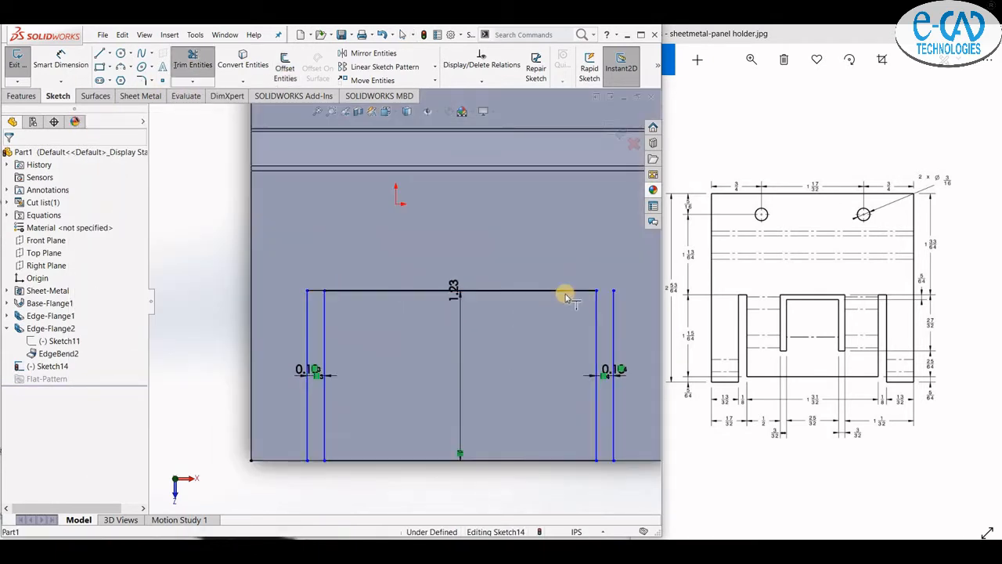
pyautogui.click(566, 292)
pyautogui.click(192, 63)
pyautogui.click(326, 415)
pyautogui.click(597, 413)
pyautogui.click(195, 83)
pyautogui.click(210, 107)
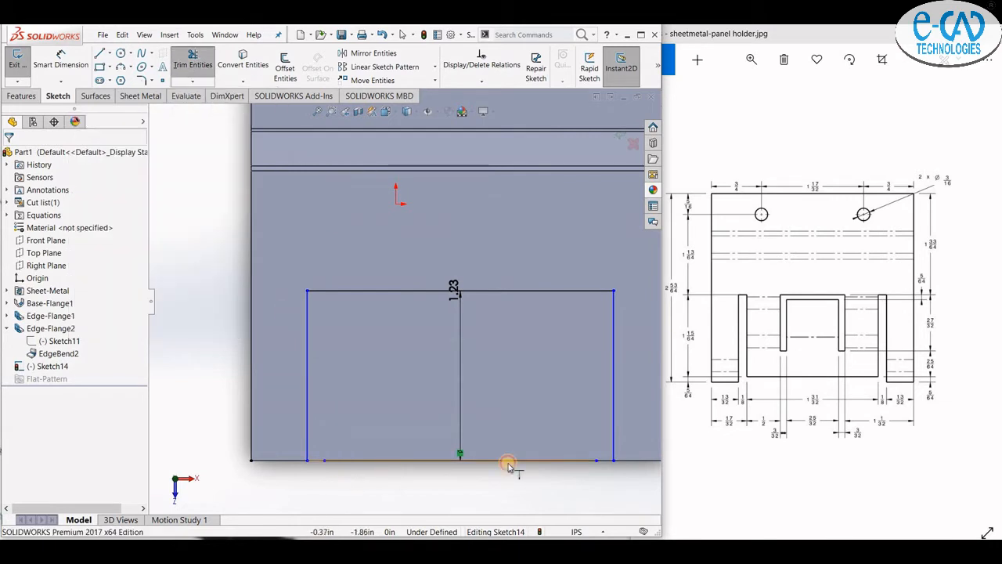
# Step: Remove the widened rectangular outline from the lower flange with an extruded cut
pyautogui.click(140, 96)
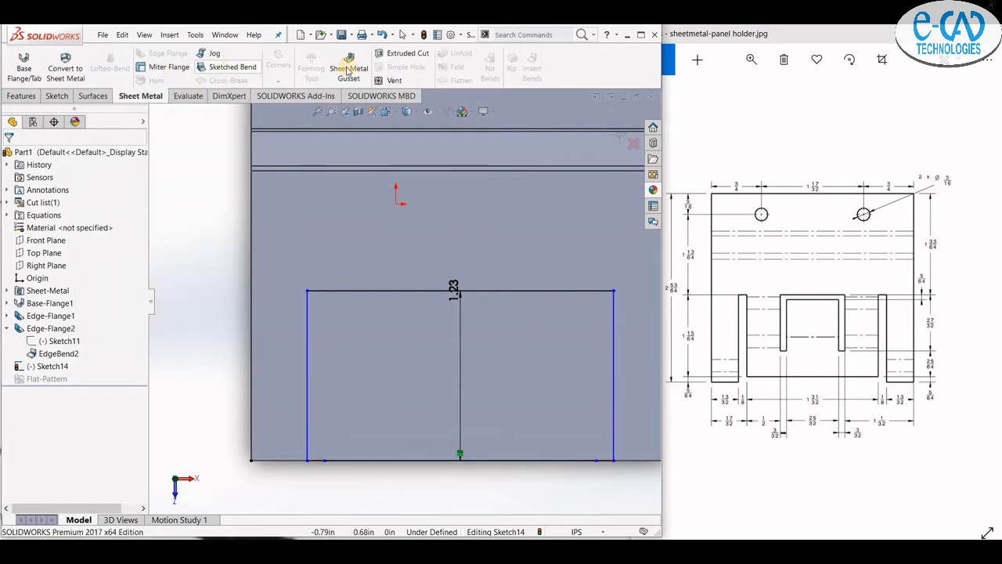
pyautogui.click(405, 54)
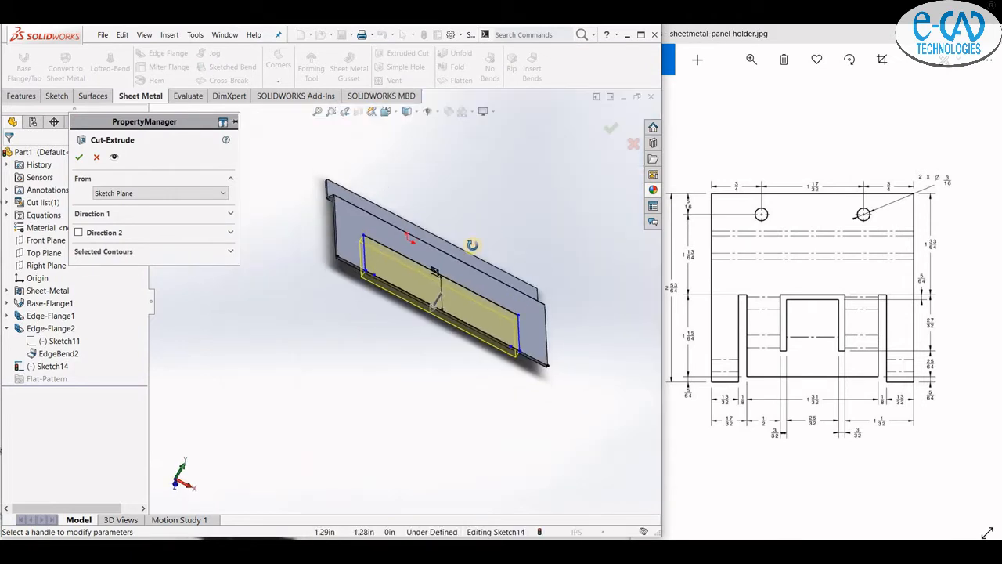
pyautogui.click(80, 158)
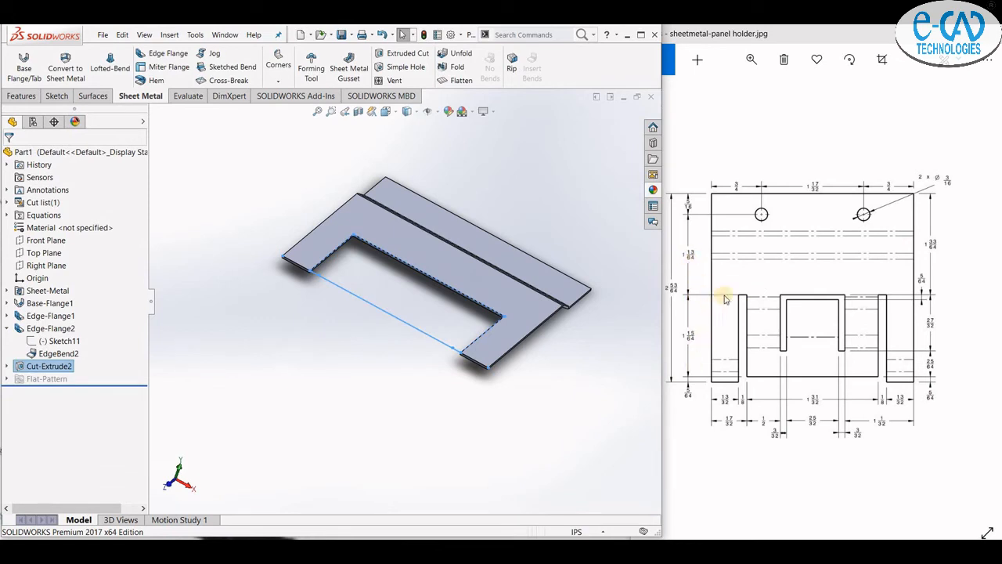
pyautogui.click(628, 366)
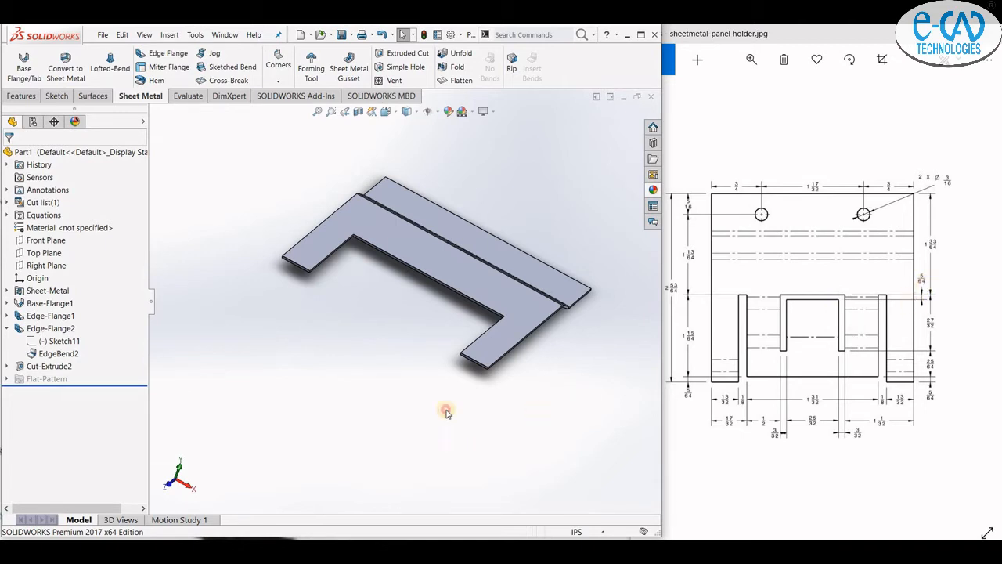
# Step: Start an edge flange on the cutout's upper edge, about 1.00 in long at 90 degrees
pyautogui.scroll(-5, 506, 320)
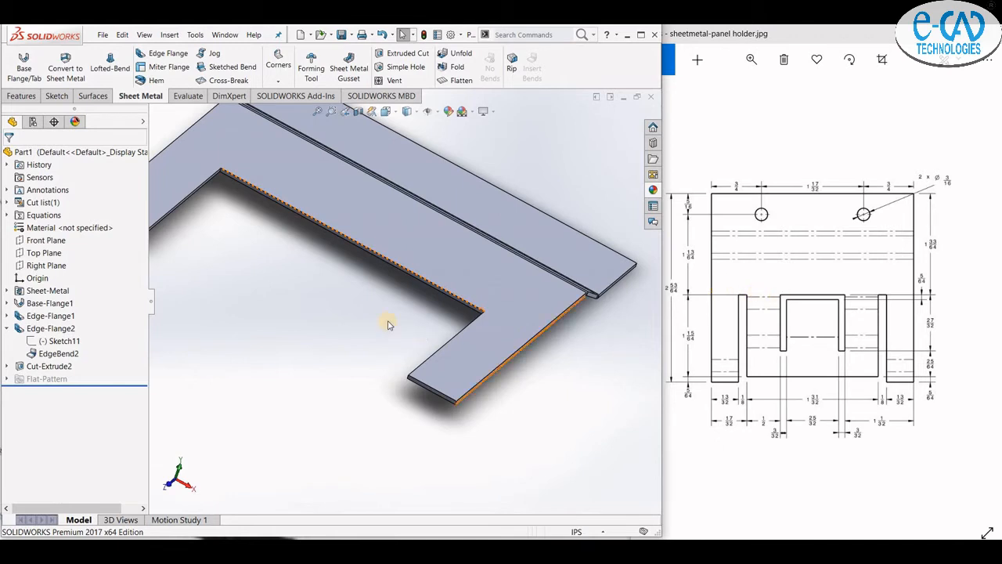
pyautogui.moveTo(366, 295); pyautogui.dragTo(400, 235, button='middle')
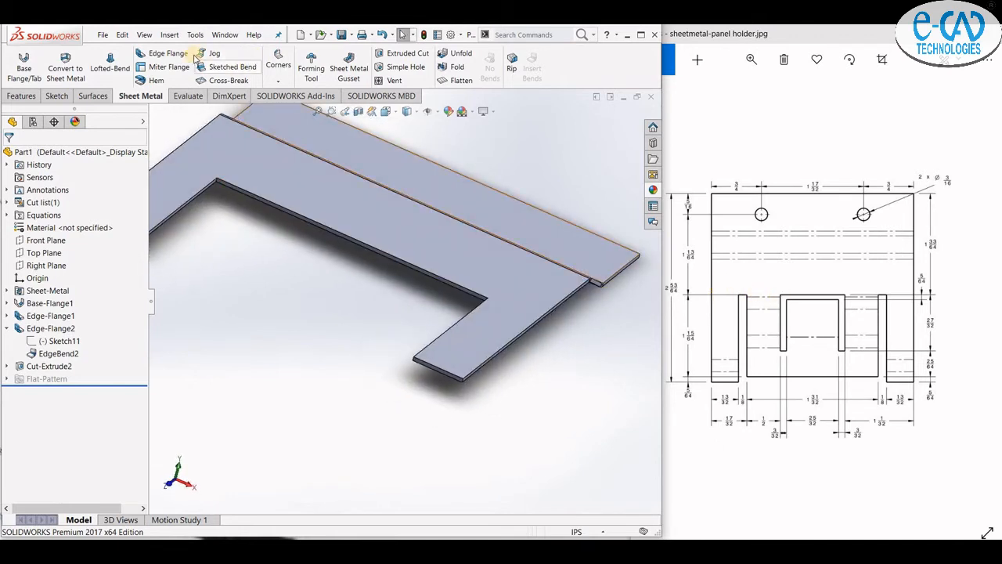
pyautogui.click(166, 53)
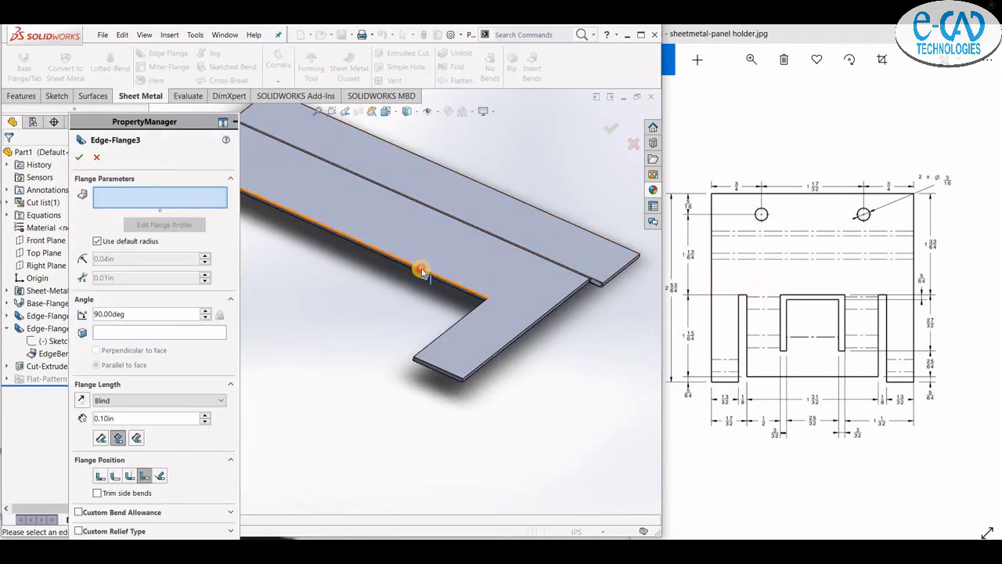
pyautogui.click(416, 303)
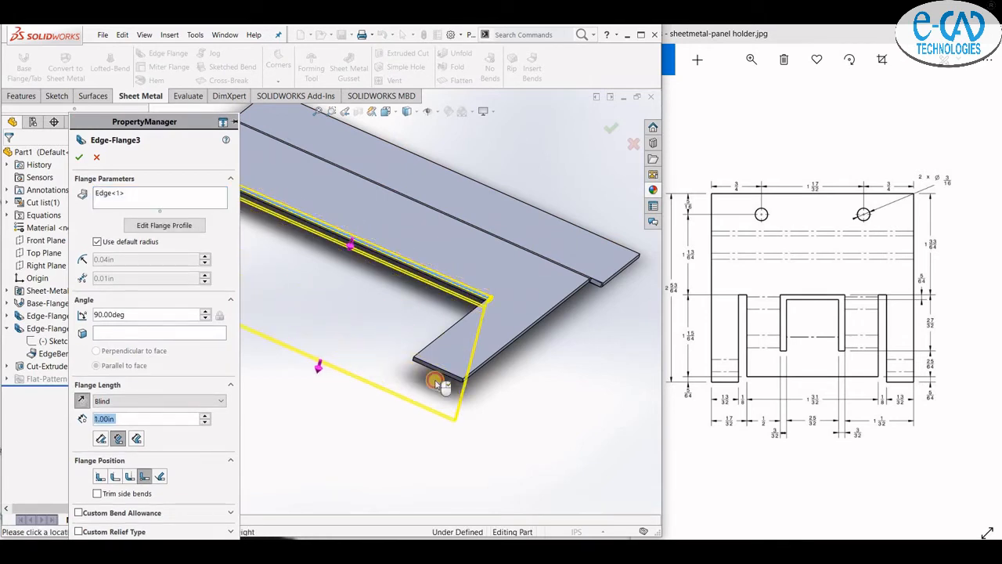
# Step: Reverse the edge flange's direction so it projects toward the front, as in the reference drawing's isometric view
pyautogui.moveTo(786, 368); pyautogui.dragTo(682, 353)
pyautogui.moveTo(881, 365); pyautogui.dragTo(767, 364)
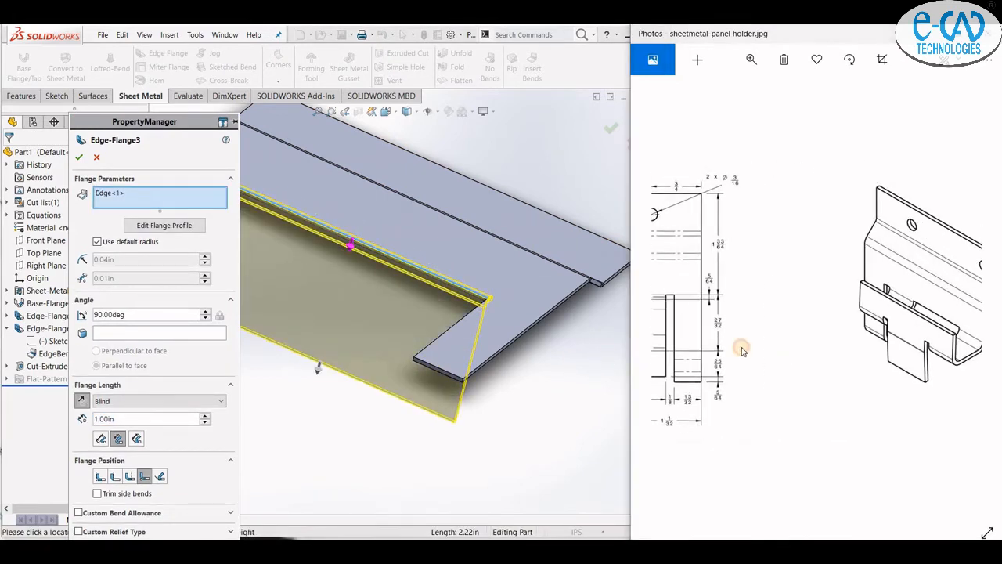
pyautogui.moveTo(934, 337); pyautogui.dragTo(880, 332)
pyautogui.moveTo(540, 363); pyautogui.dragTo(336, 280, button='middle')
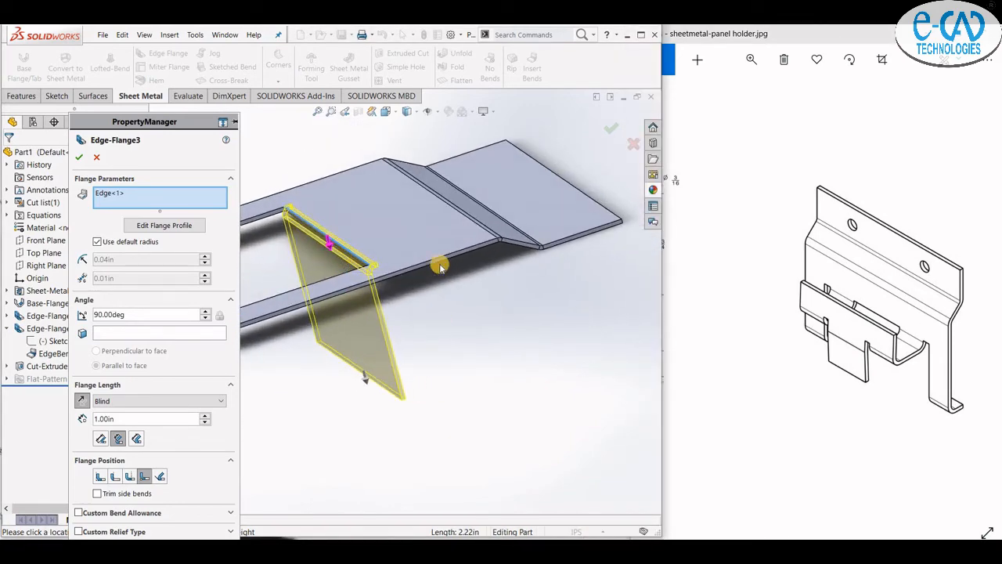
pyautogui.moveTo(484, 273); pyautogui.dragTo(364, 345, button='middle')
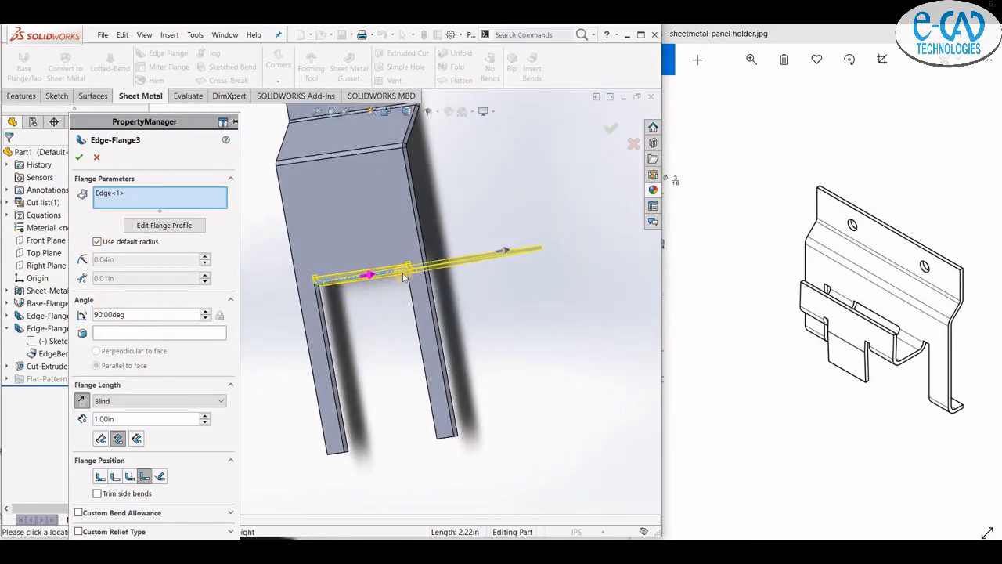
pyautogui.moveTo(391, 285); pyautogui.dragTo(485, 286, button='middle')
pyautogui.scroll(3, 387, 261)
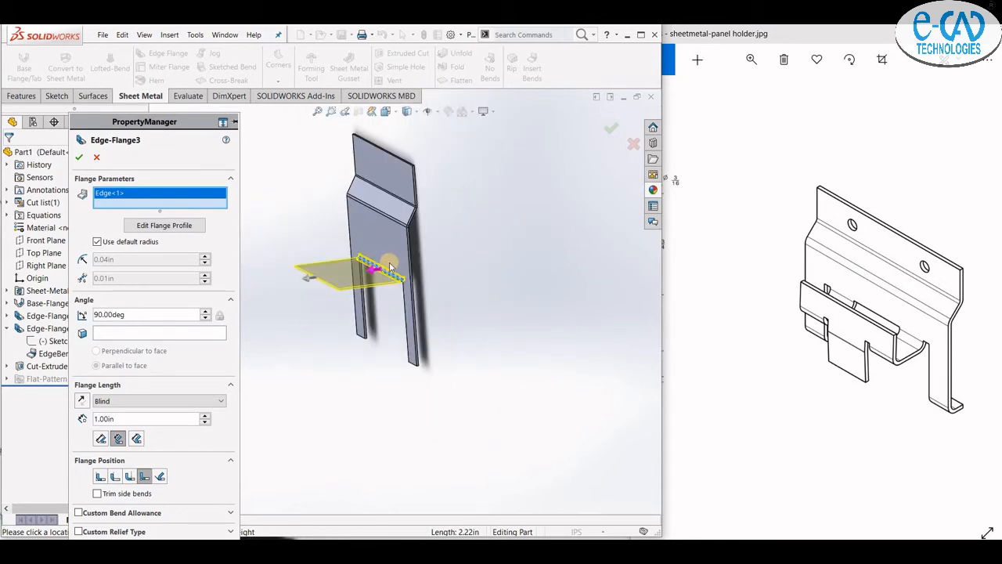
pyautogui.scroll(-3, 393, 298)
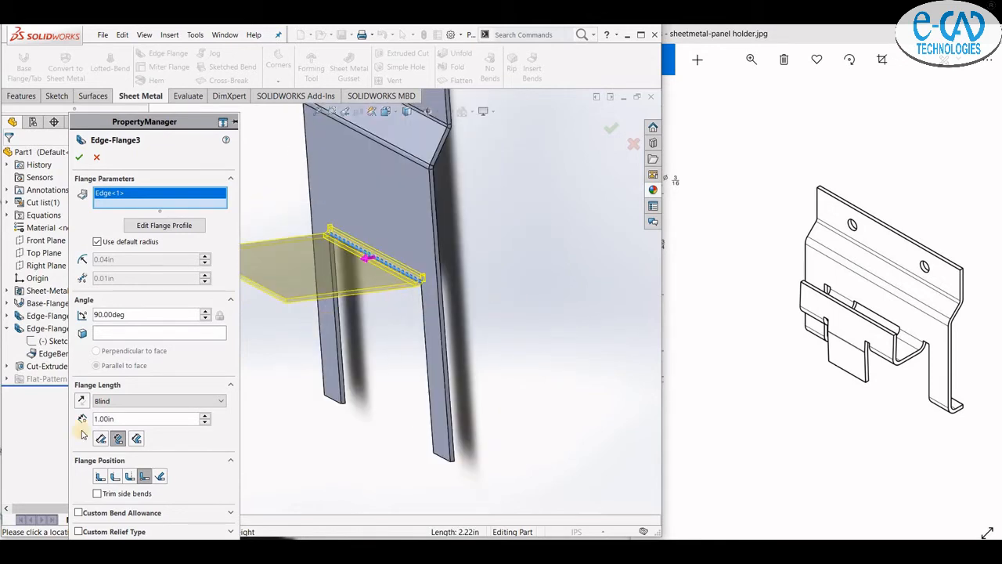
# Step: Set the edge flange's position to Bend Outside after trying Material Outside
pyautogui.click(114, 477)
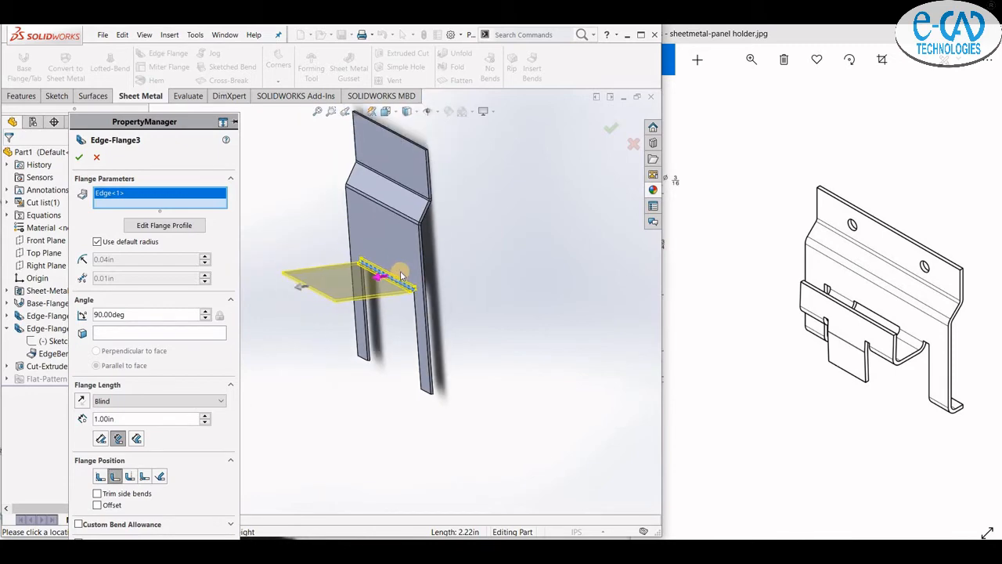
pyautogui.scroll(-5, 401, 273)
pyautogui.scroll(3, 419, 322)
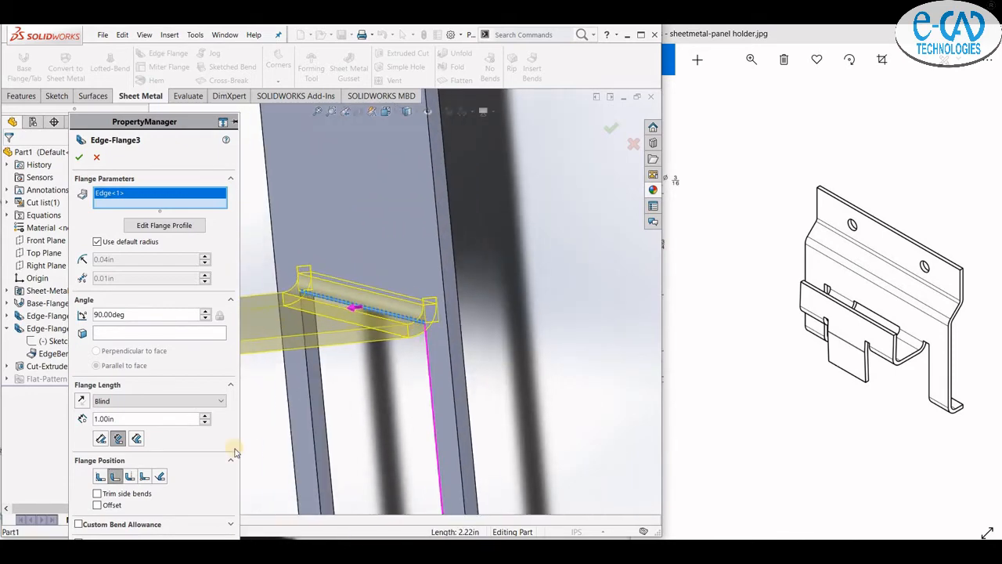
pyautogui.click(131, 479)
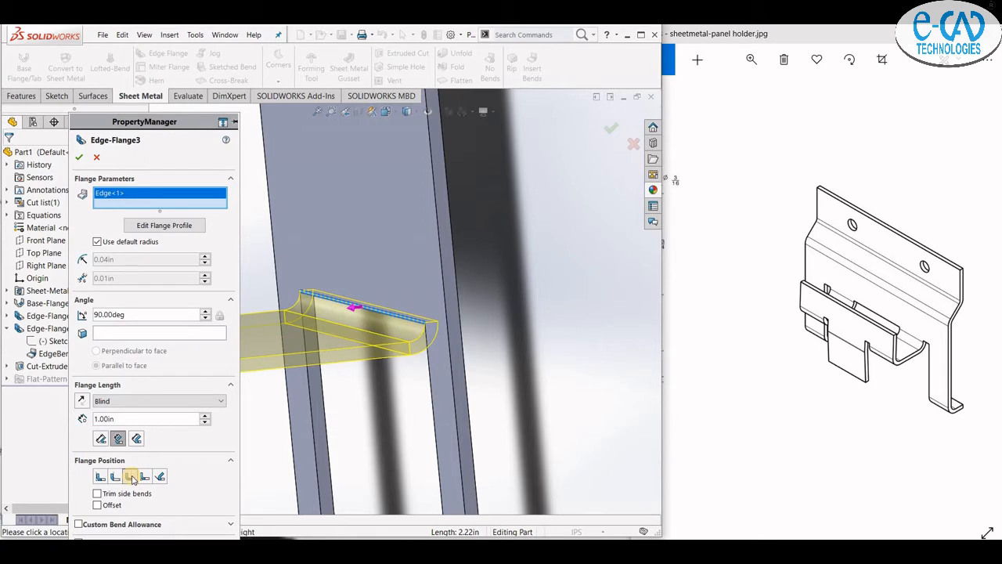
pyautogui.scroll(2, 418, 319)
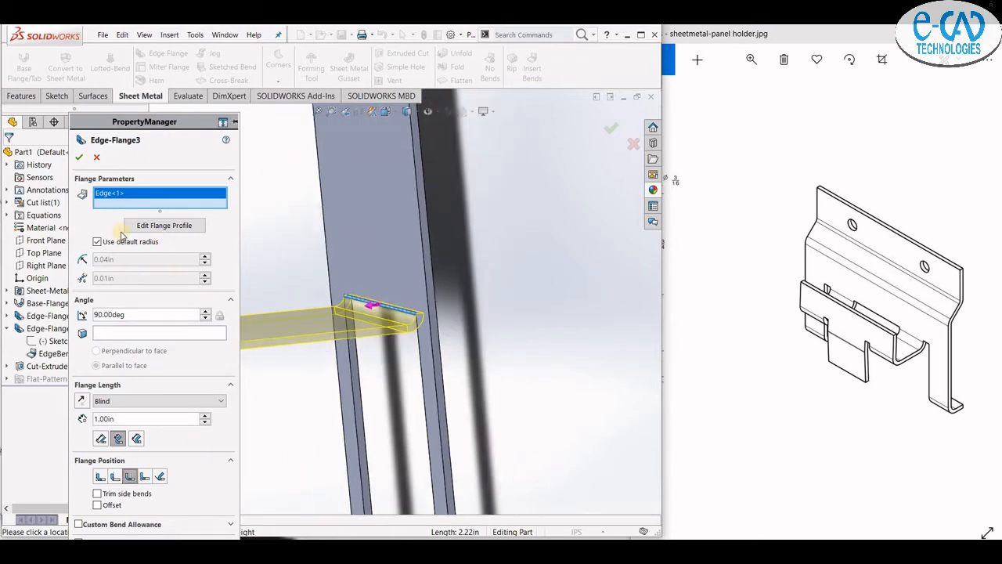
# Step: Override the edge flange's default bend radius with 0.07 in
pyautogui.click(107, 242)
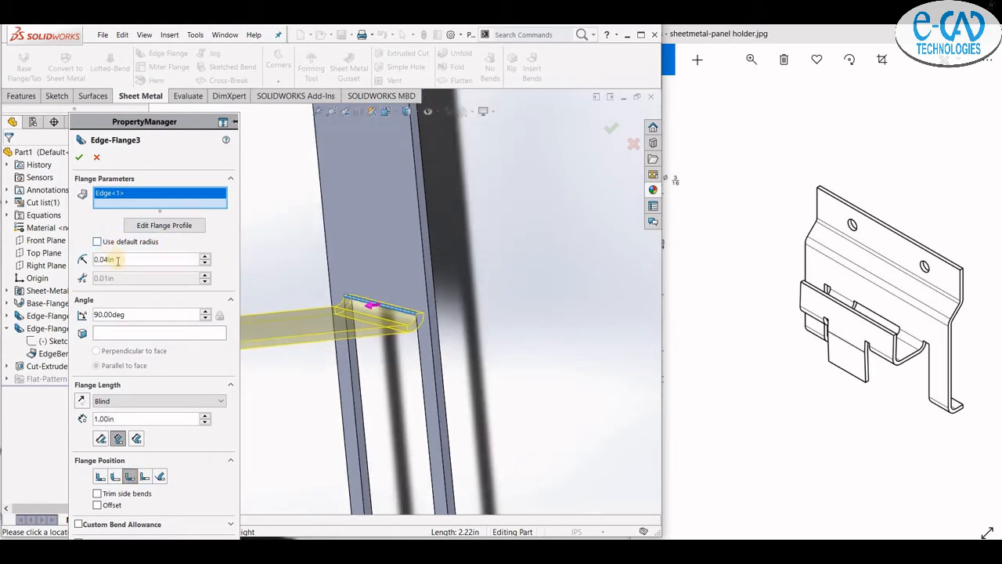
pyautogui.write('0.07')
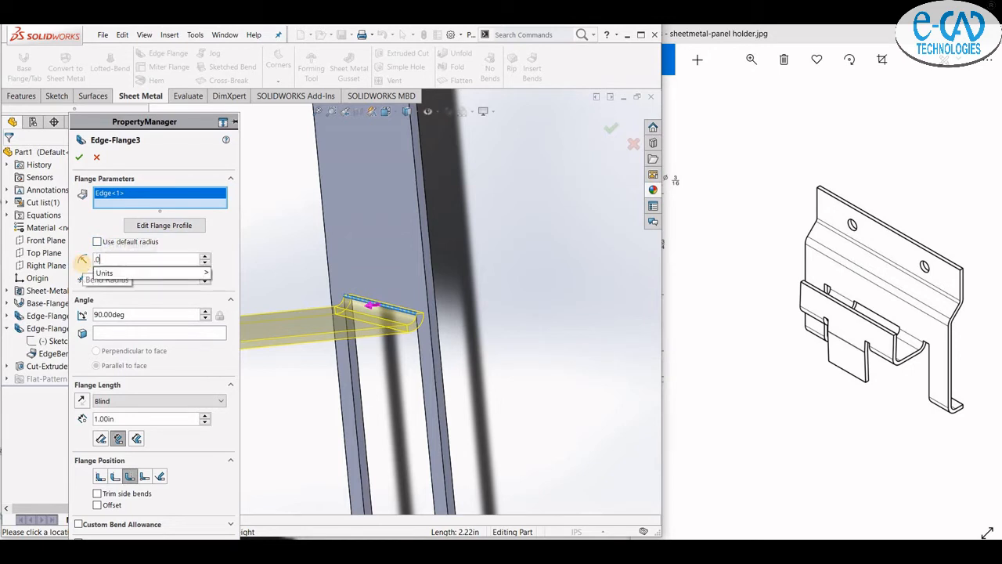
pyautogui.press('Return')
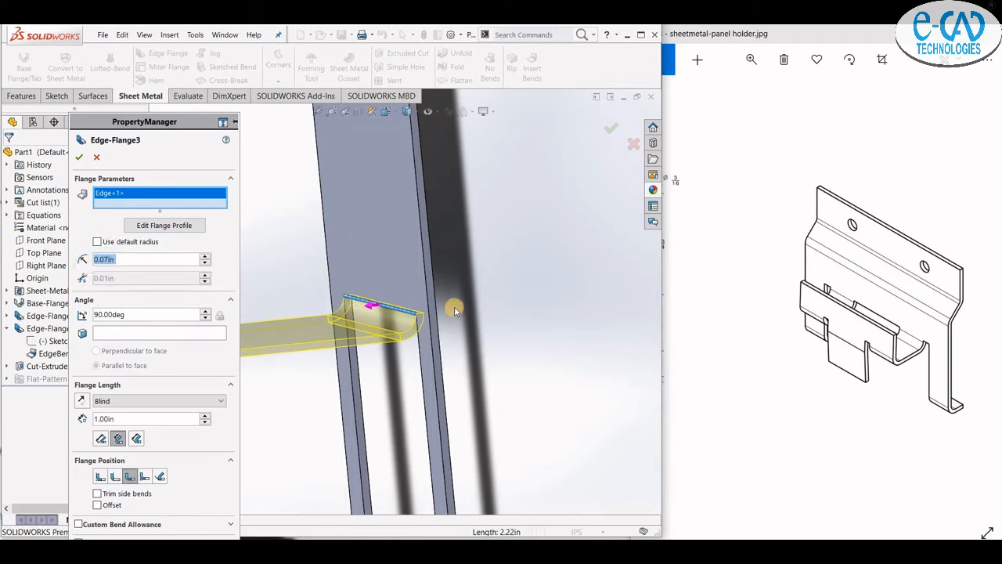
pyautogui.scroll(3, 454, 307)
pyautogui.moveTo(455, 308); pyautogui.dragTo(470, 316, button='middle')
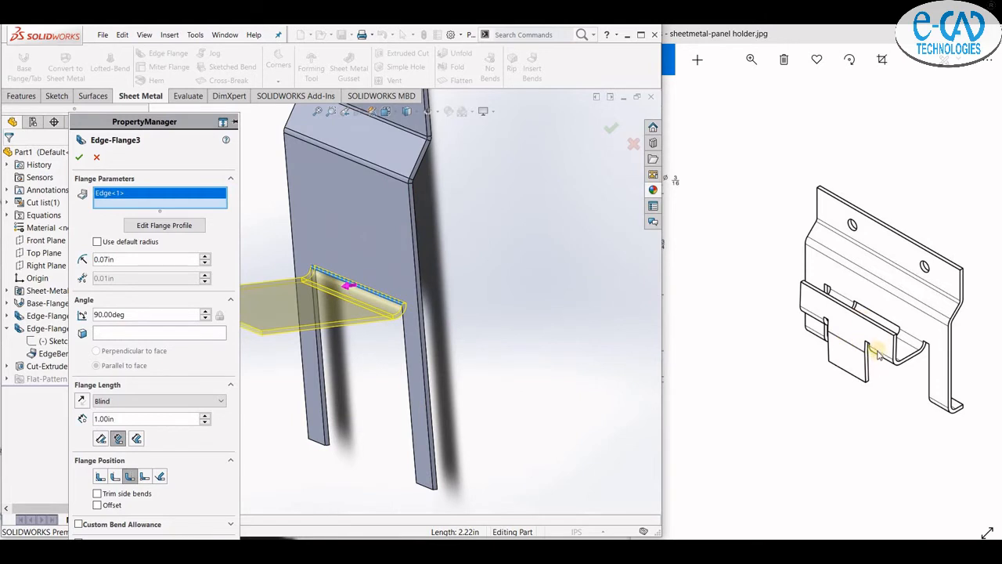
pyautogui.scroll(2, 470, 327)
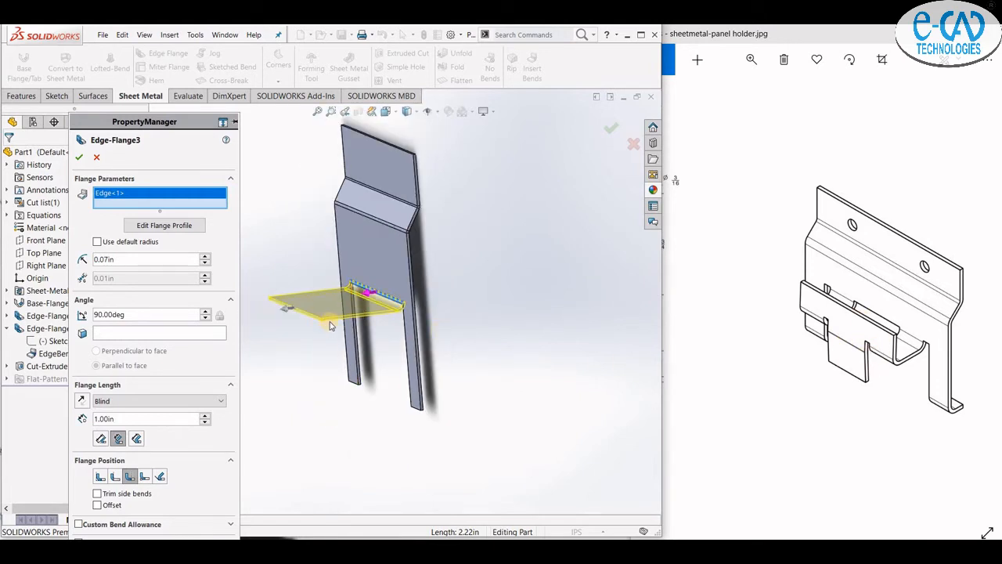
pyautogui.scroll(-2, 350, 308)
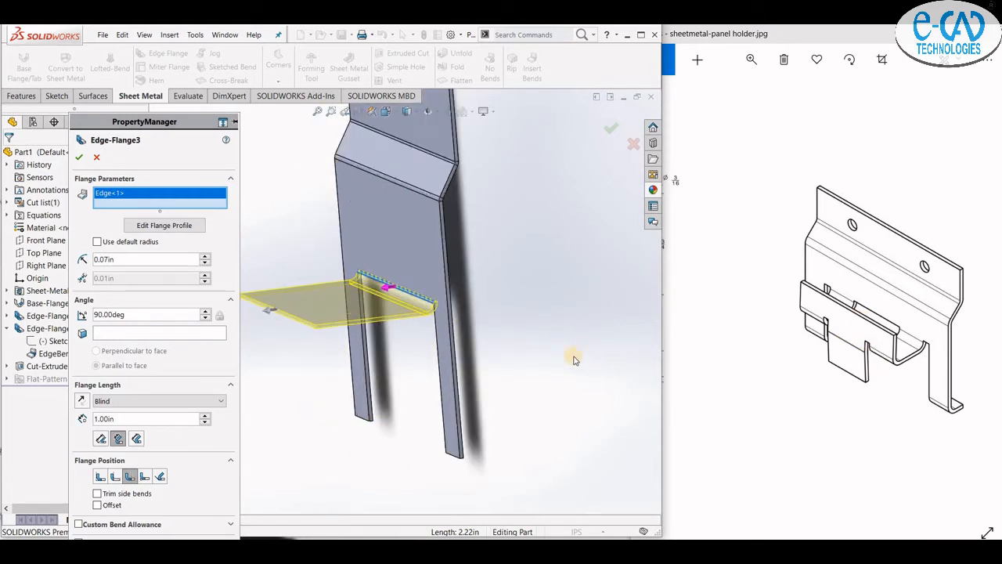
# Step: Check the reference drawing and set the flange length to 0.84 in, measured from the outer virtual sharp
pyautogui.click(730, 376)
pyautogui.scroll(2, 868, 369)
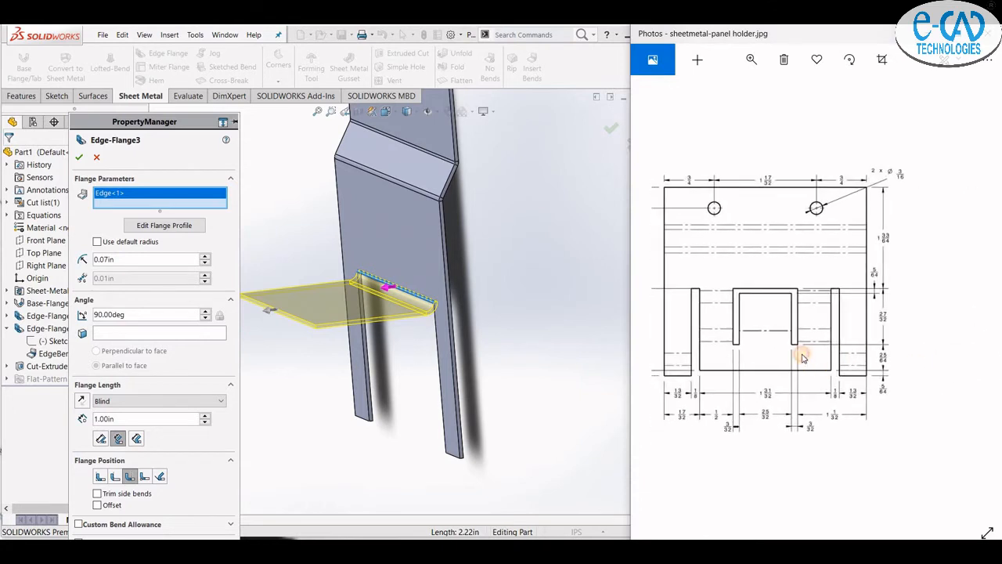
pyautogui.moveTo(828, 399); pyautogui.dragTo(644, 396)
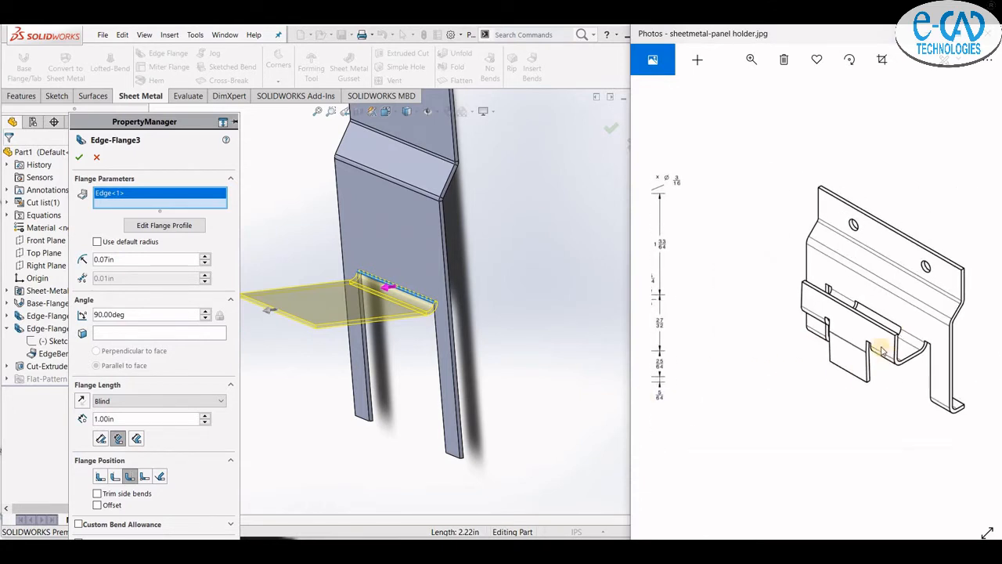
pyautogui.moveTo(707, 397); pyautogui.dragTo(870, 399)
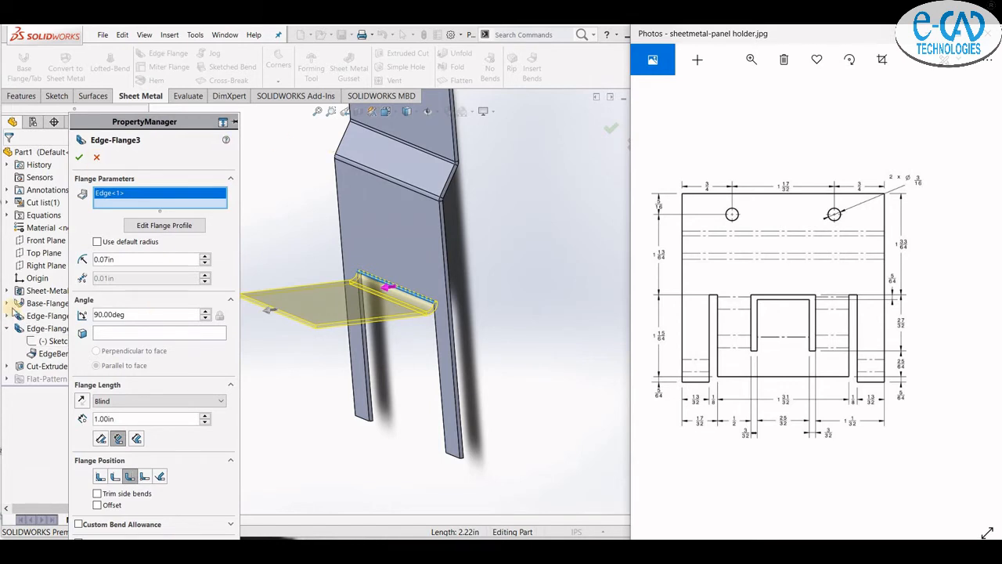
pyautogui.click(102, 441)
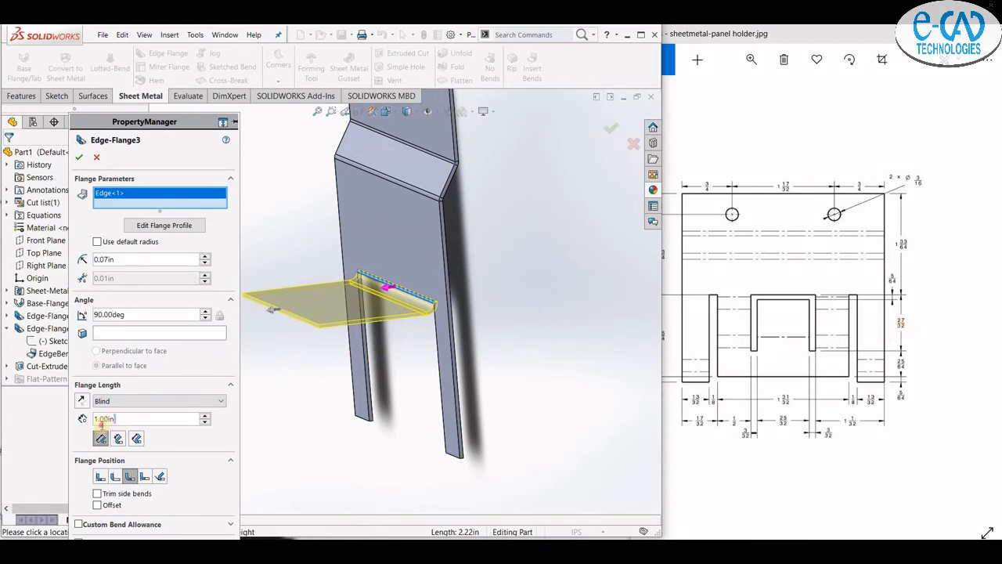
pyautogui.write('0.84')
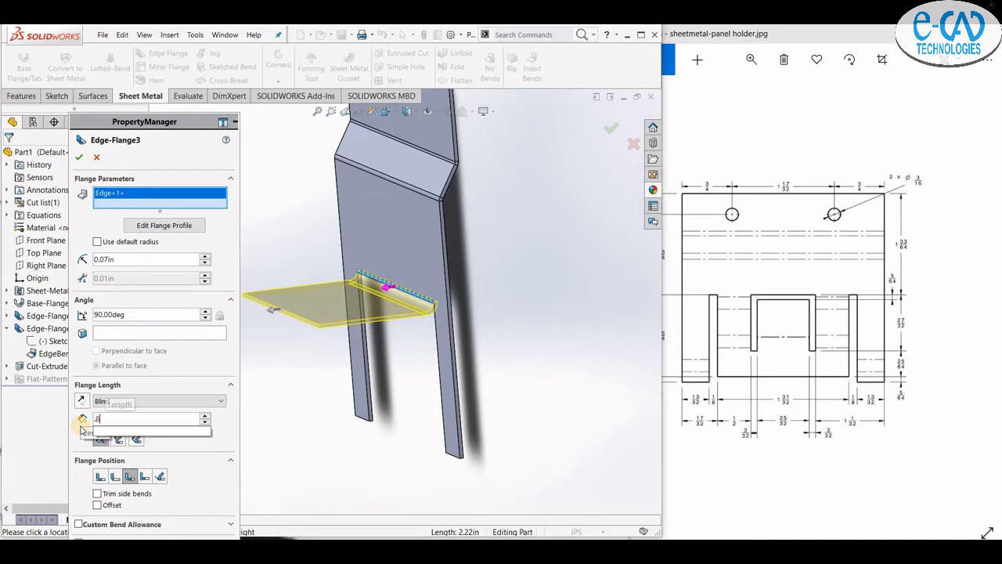
pyautogui.press('Return')
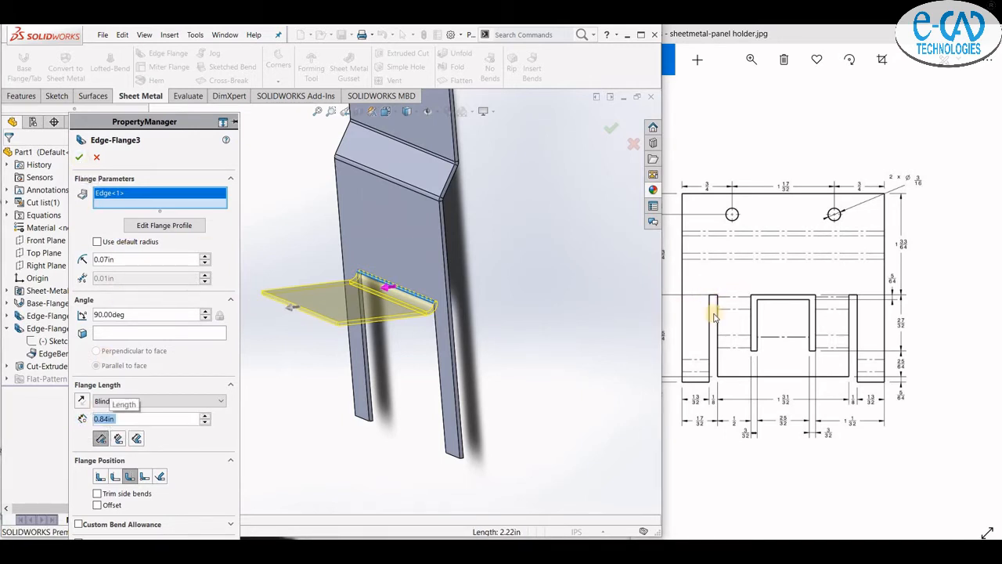
pyautogui.scroll(-5, 417, 302)
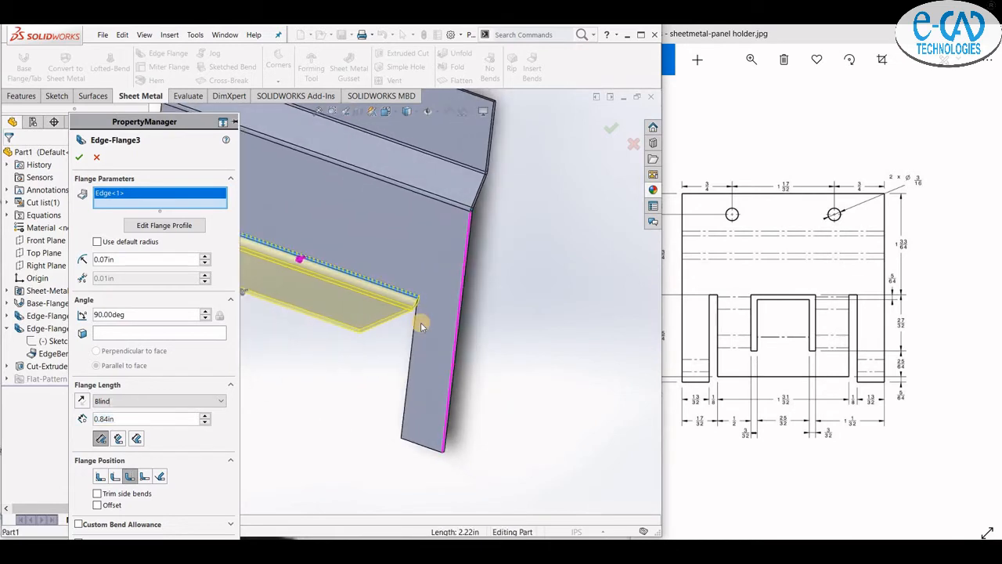
# Step: Edit the flange profile and move its right side line about 0.18 in inward from the cutout corner
pyautogui.click(188, 225)
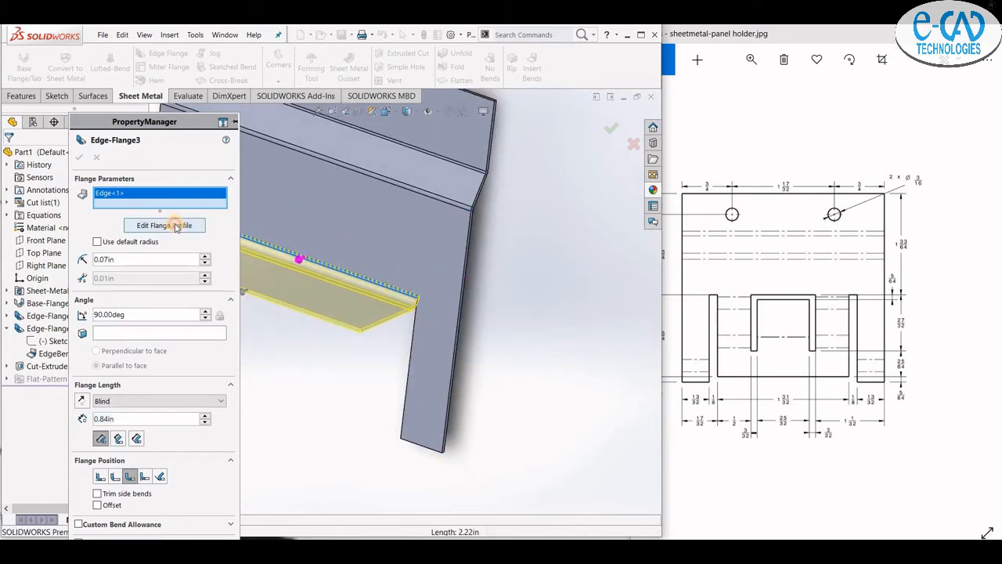
pyautogui.scroll(1, 415, 306)
pyautogui.scroll(-2, 381, 302)
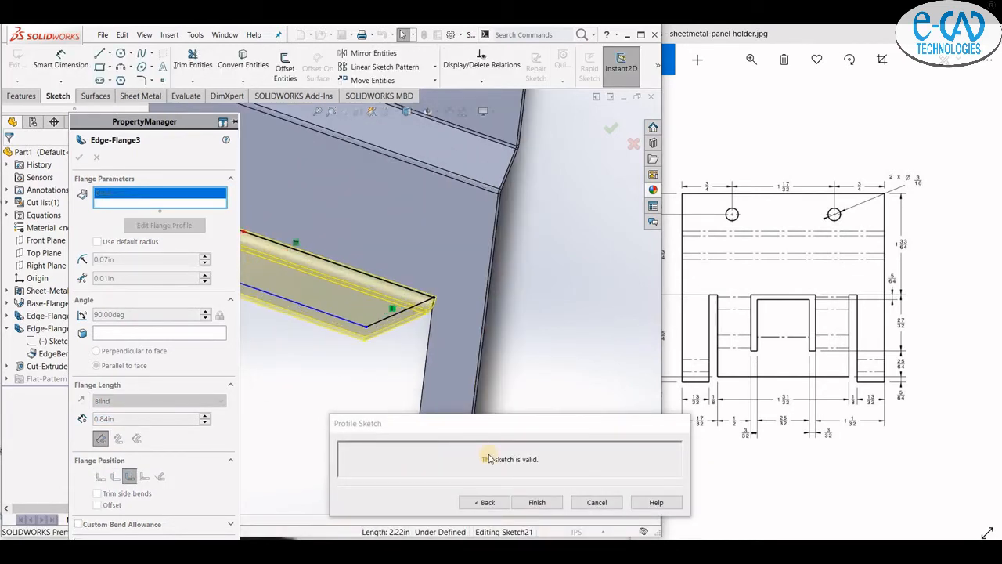
pyautogui.scroll(-2, 433, 301)
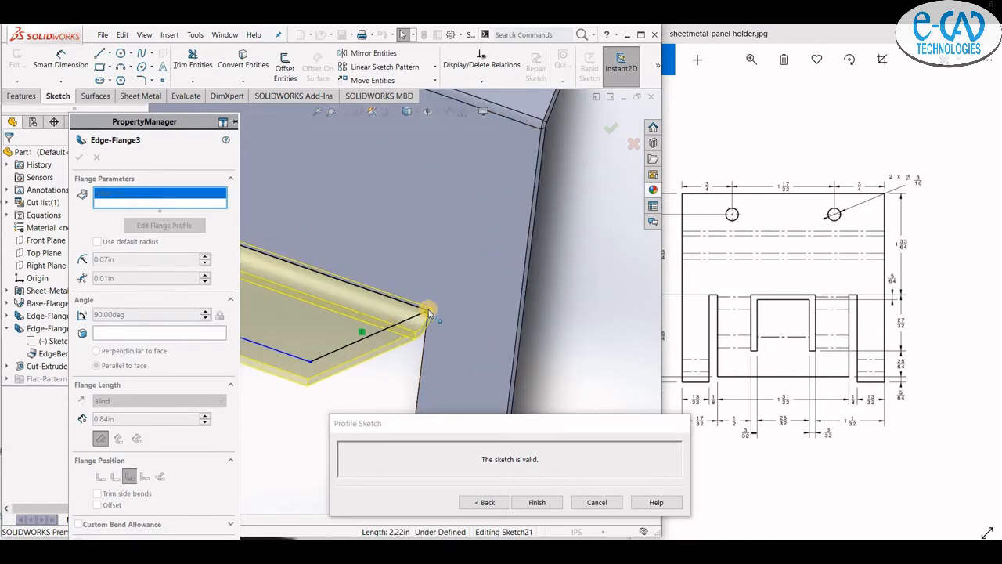
pyautogui.click(64, 62)
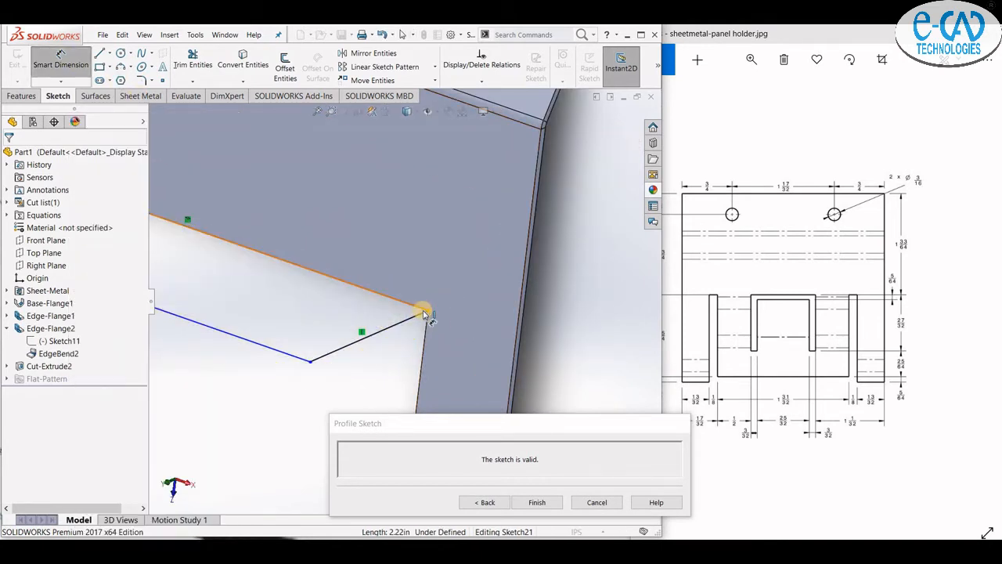
pyautogui.press('Escape')
pyautogui.moveTo(424, 313)
pyautogui.mouseDown()
pyautogui.moveTo(373, 305)
pyautogui.moveTo(391, 300)
pyautogui.mouseUp()
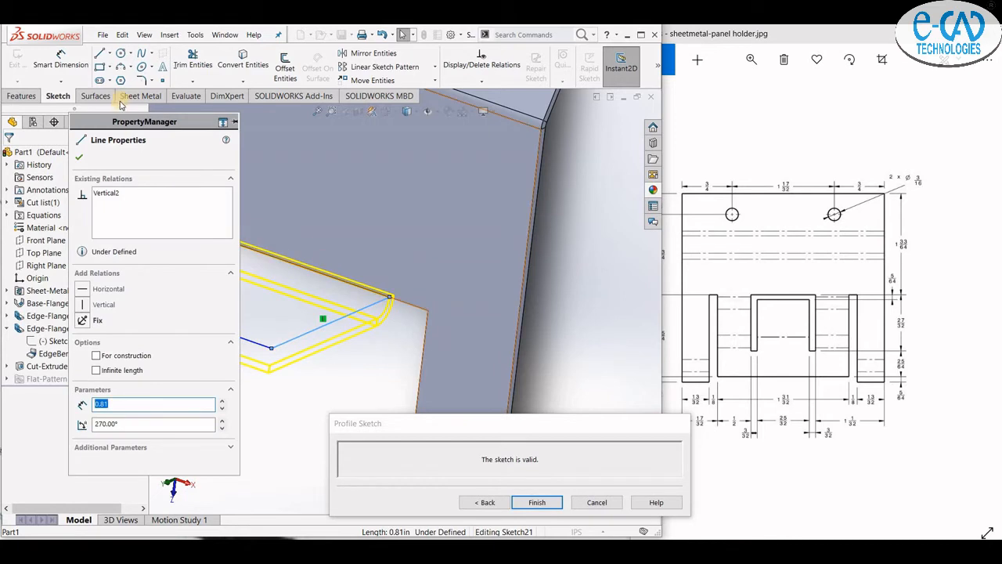
# Step: Dimension the gap between the profile's right endpoint and the cutout corner as 0.125 in
pyautogui.click(66, 62)
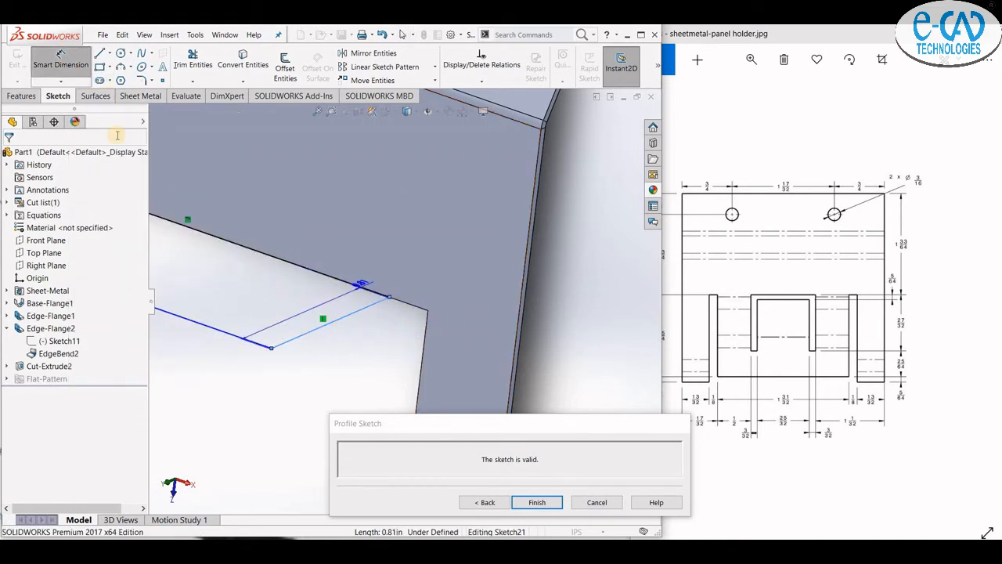
pyautogui.click(61, 61)
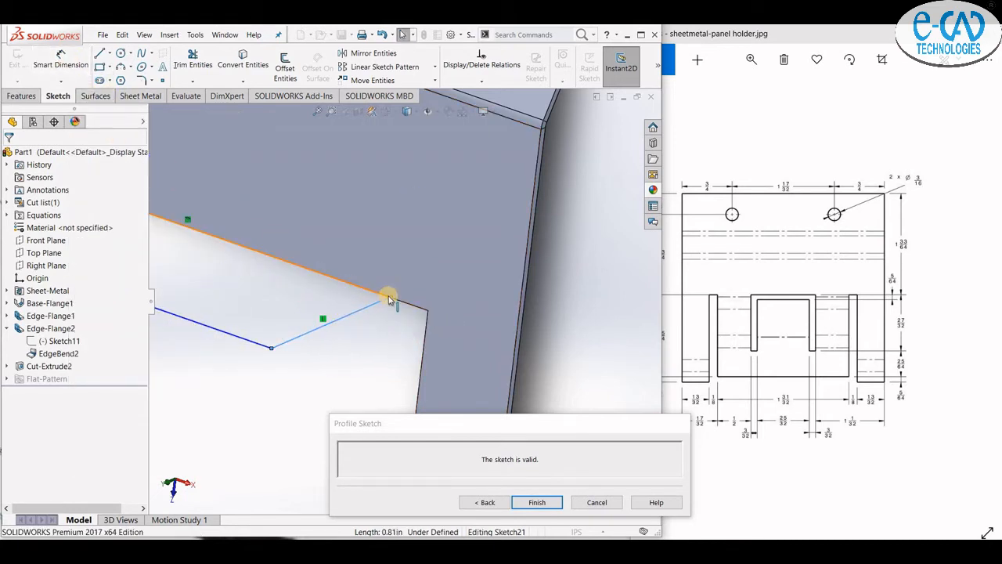
pyautogui.click(67, 58)
pyautogui.scroll(-3, 410, 305)
pyautogui.click(438, 313)
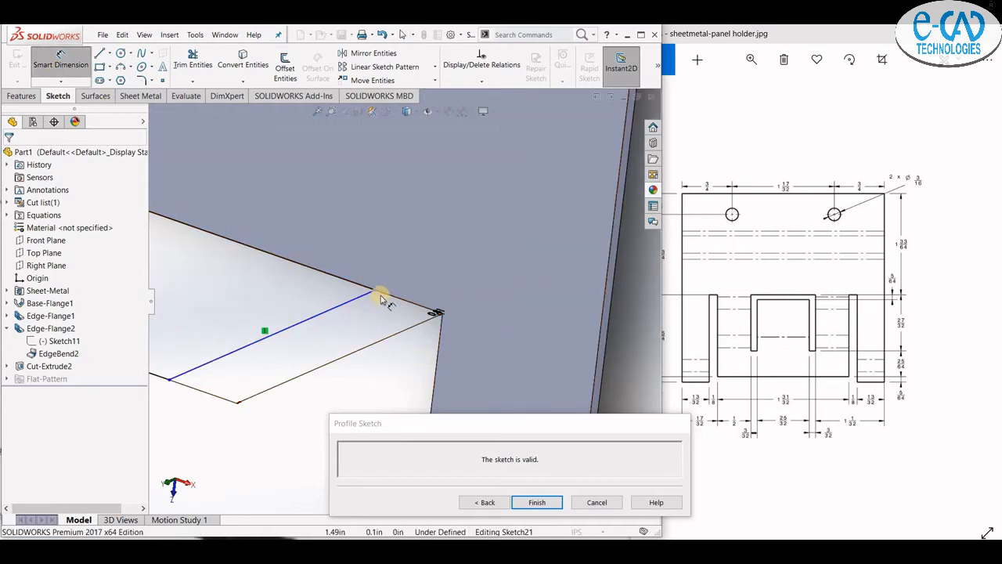
pyautogui.click(440, 314)
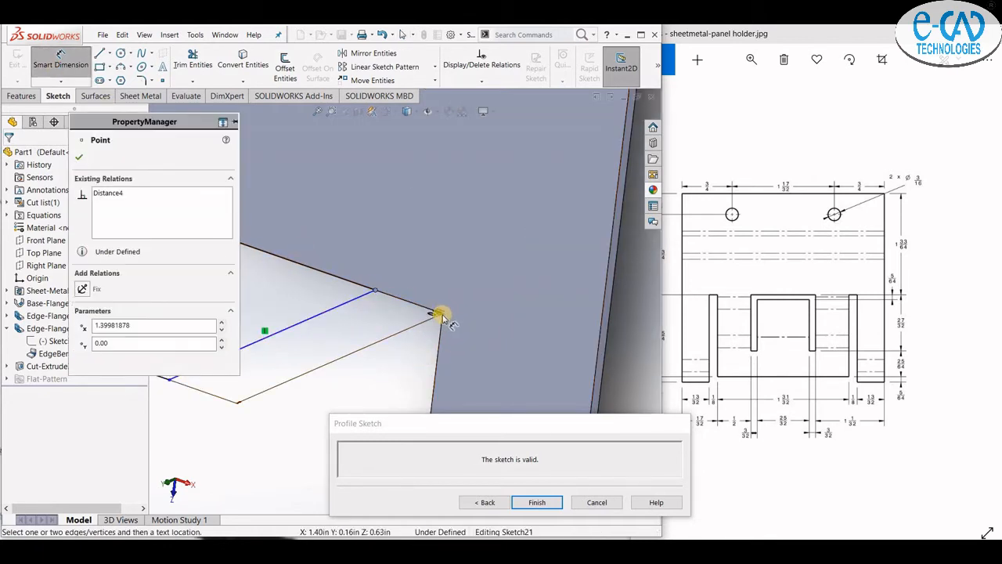
pyautogui.click(443, 316)
pyautogui.click(379, 324)
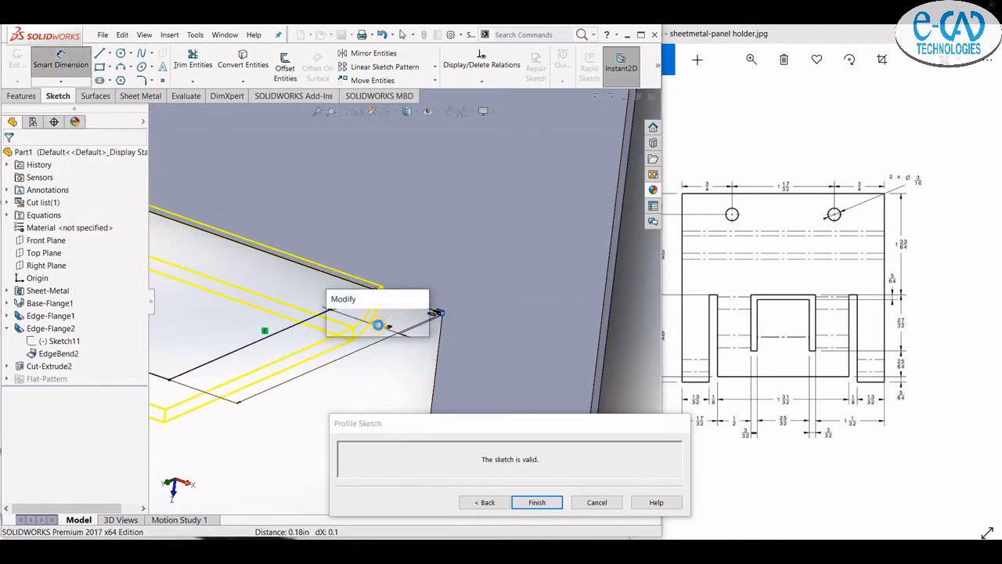
pyautogui.write('.125')
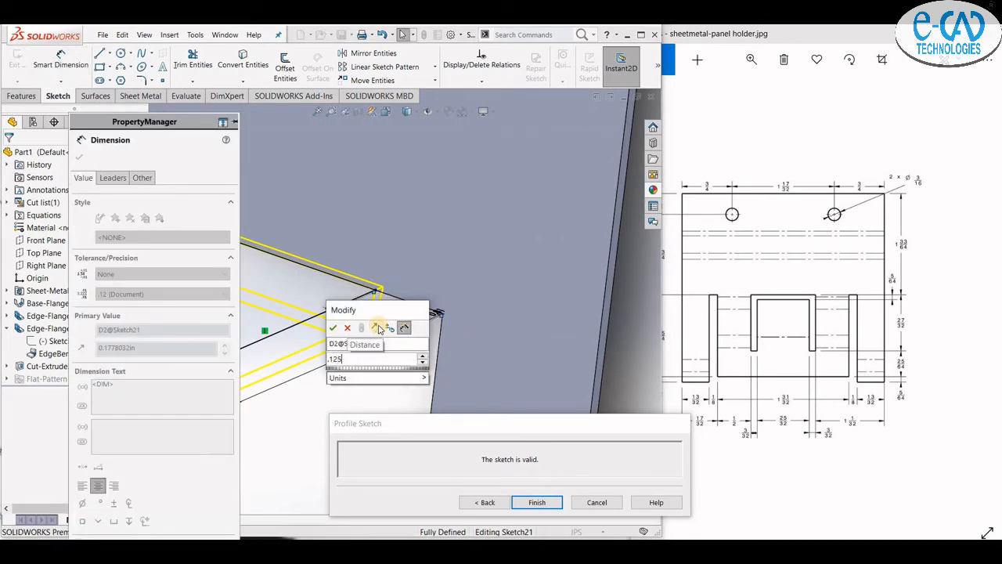
pyautogui.press('Return')
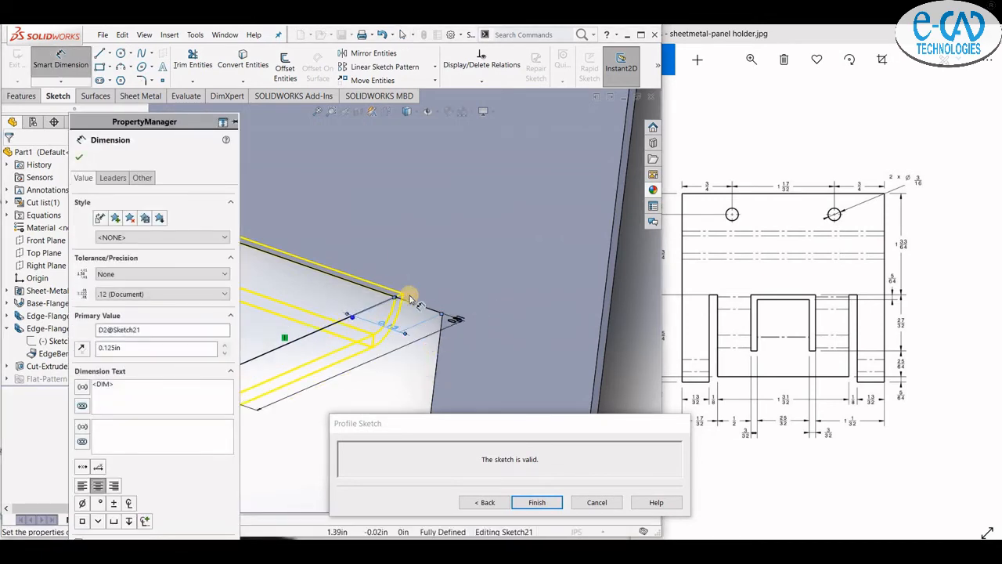
pyautogui.scroll(2, 429, 305)
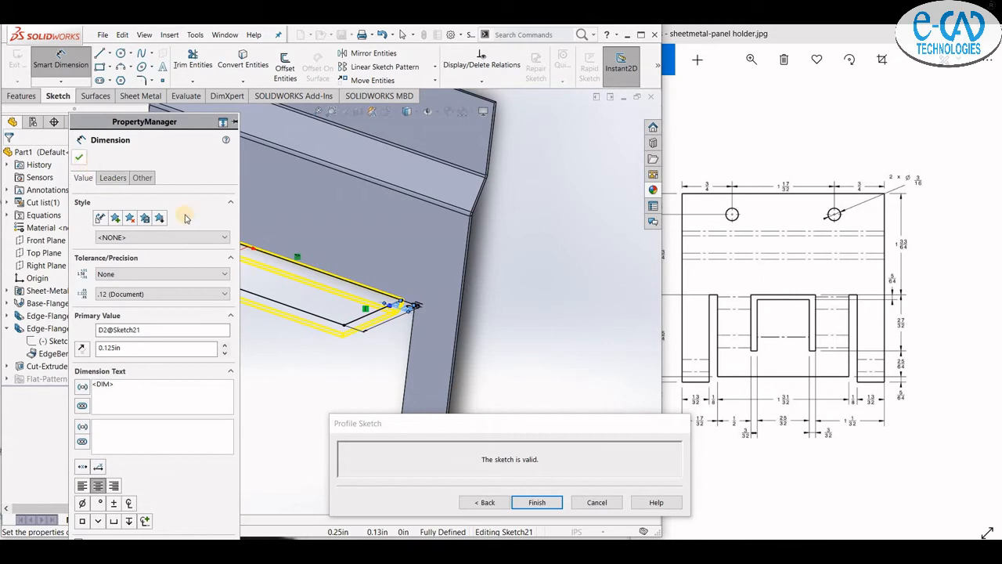
# Step: Move the flange profile's left side line about 0.33 in inward from the cutout's left corner
pyautogui.press('Escape')
pyautogui.scroll(4, 411, 304)
pyautogui.scroll(-6, 313, 266)
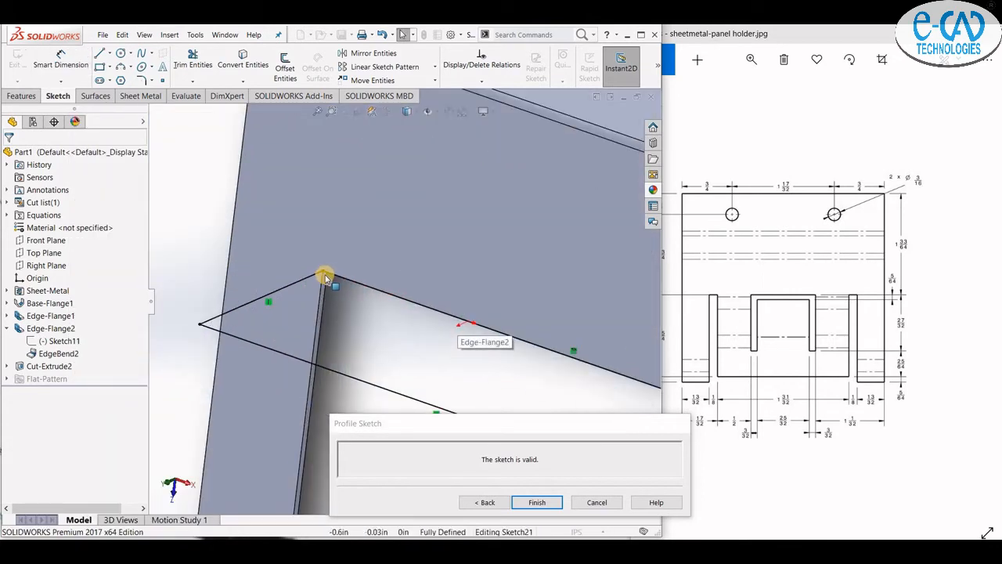
pyautogui.click(301, 283)
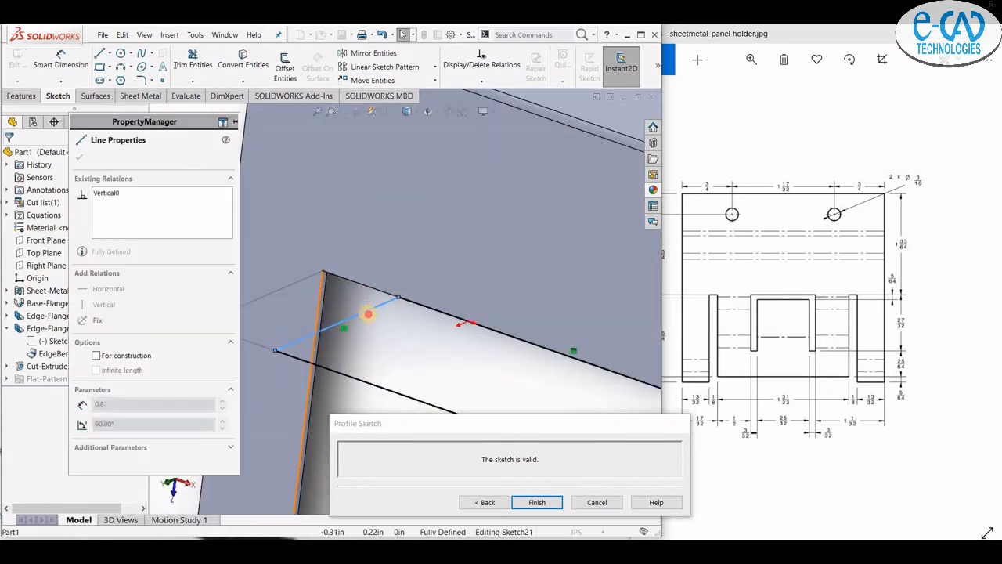
# Step: Add a driven length dimension to the left side line of the flange profile
pyautogui.click(62, 60)
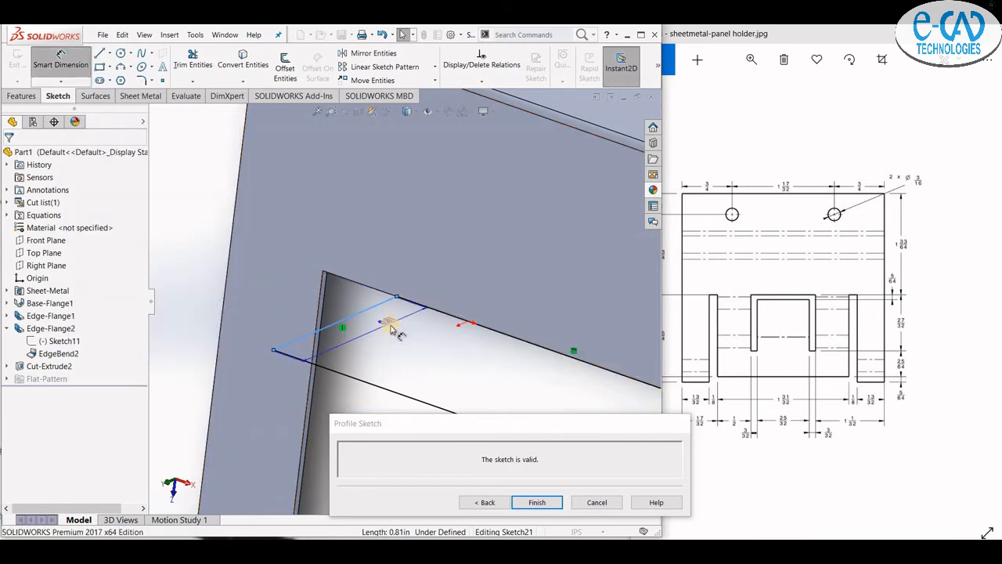
pyautogui.click(384, 335)
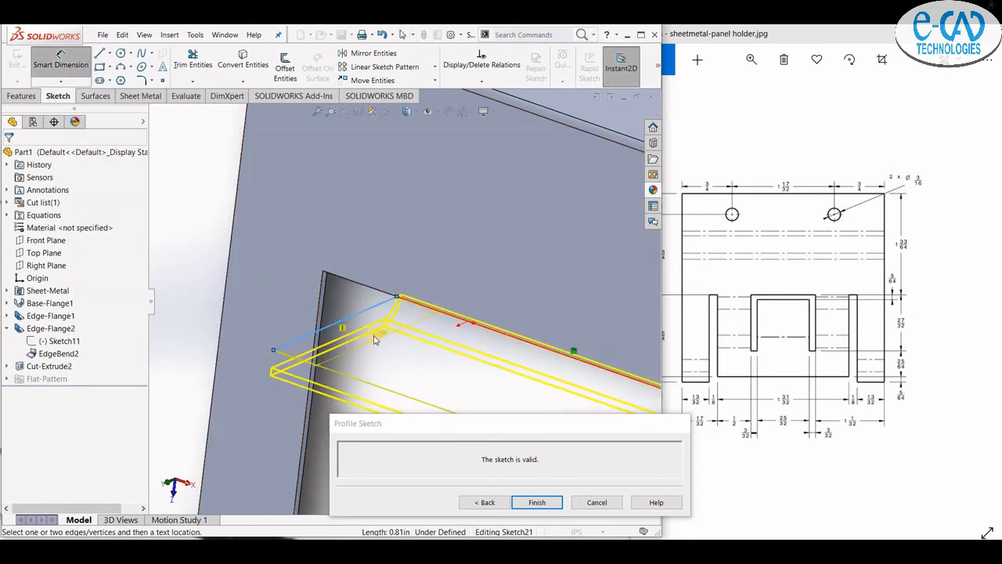
pyautogui.click(557, 294)
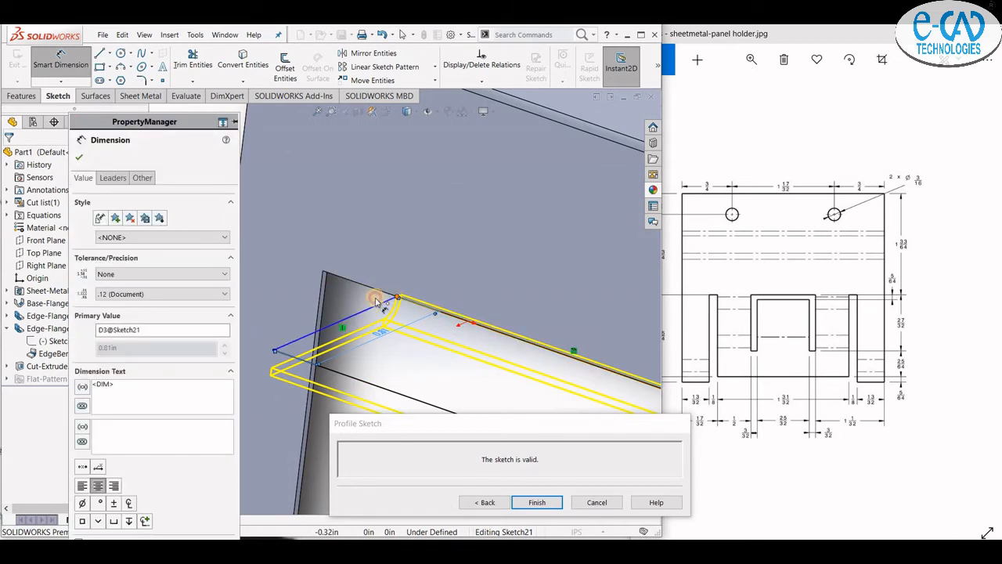
# Step: Dimension the gap between the profile's left endpoint and the cutout's left corner as 0.125 in
pyautogui.click(321, 274)
pyautogui.click(323, 272)
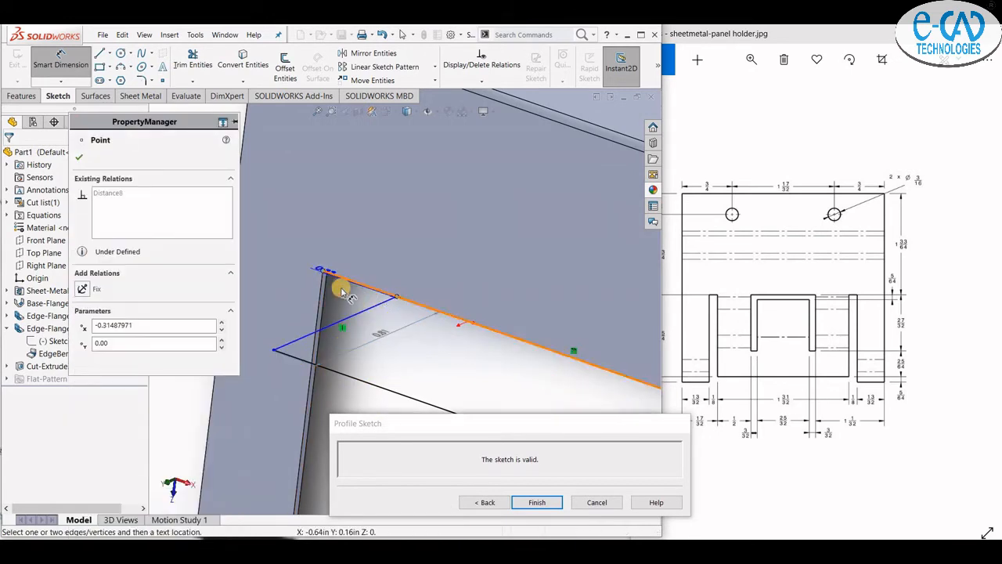
pyautogui.click(332, 294)
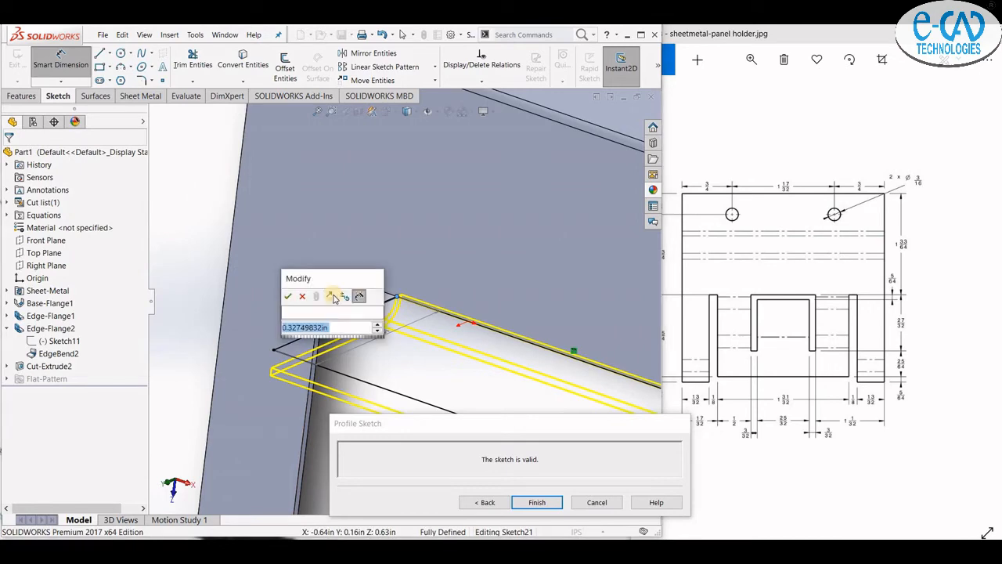
pyautogui.write('.125')
pyautogui.press('Return')
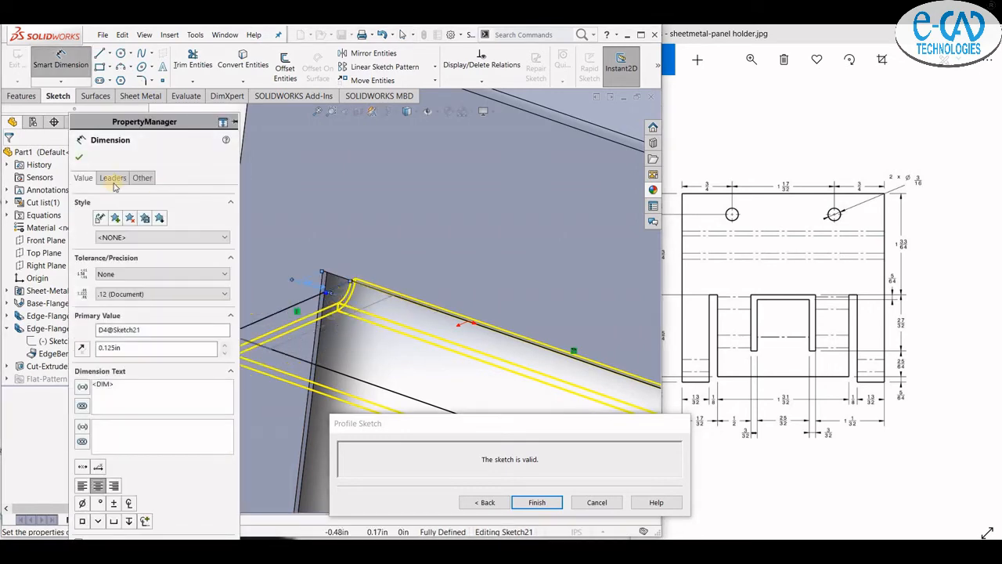
pyautogui.press('Escape')
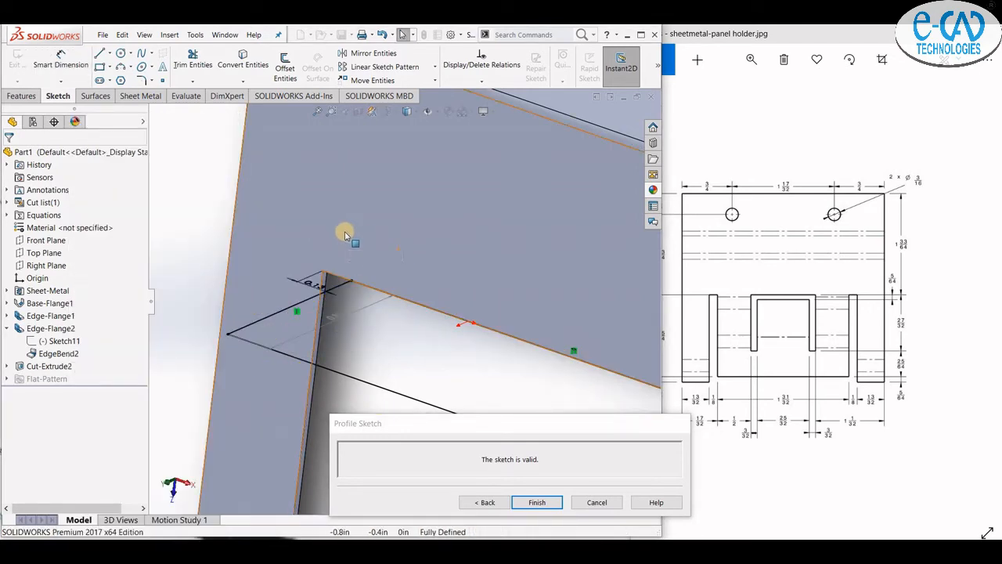
# Step: Finish the profile sketch to create the edge flange in the cutout
pyautogui.scroll(5, 392, 302)
pyautogui.moveTo(432, 325)
pyautogui.mouseDown(button='middle')
pyautogui.moveTo(466, 356)
pyautogui.moveTo(425, 321)
pyautogui.moveTo(470, 376)
pyautogui.mouseUp(button='middle')
pyautogui.click(540, 504)
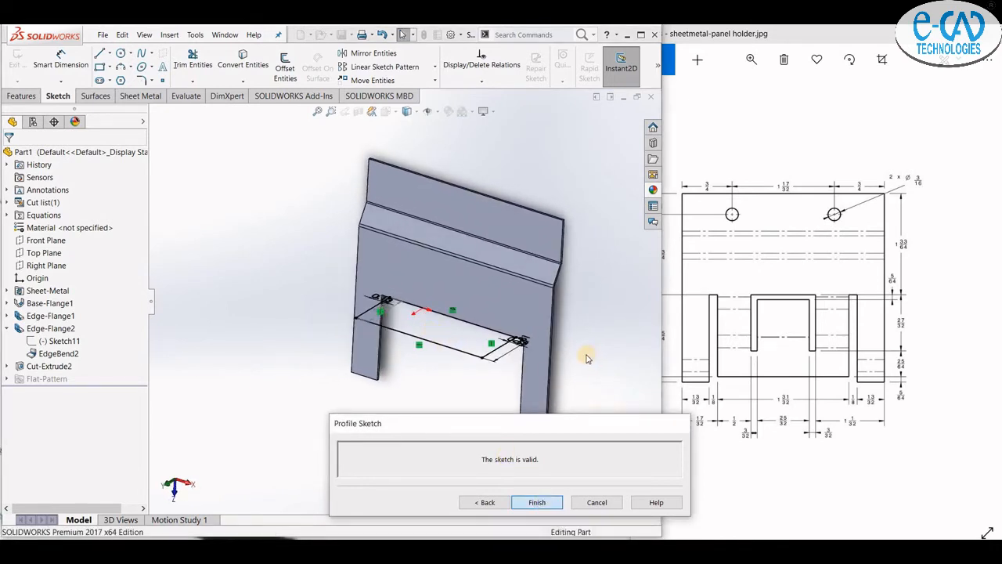
# Step: Compare the new horizontal flange with the front and isometric views of the reference drawing
pyautogui.moveTo(599, 355)
pyautogui.mouseDown(button='middle')
pyautogui.moveTo(621, 373)
pyautogui.moveTo(566, 327)
pyautogui.moveTo(570, 349)
pyautogui.moveTo(544, 376)
pyautogui.mouseUp(button='middle')
pyautogui.scroll(-1, 546, 376)
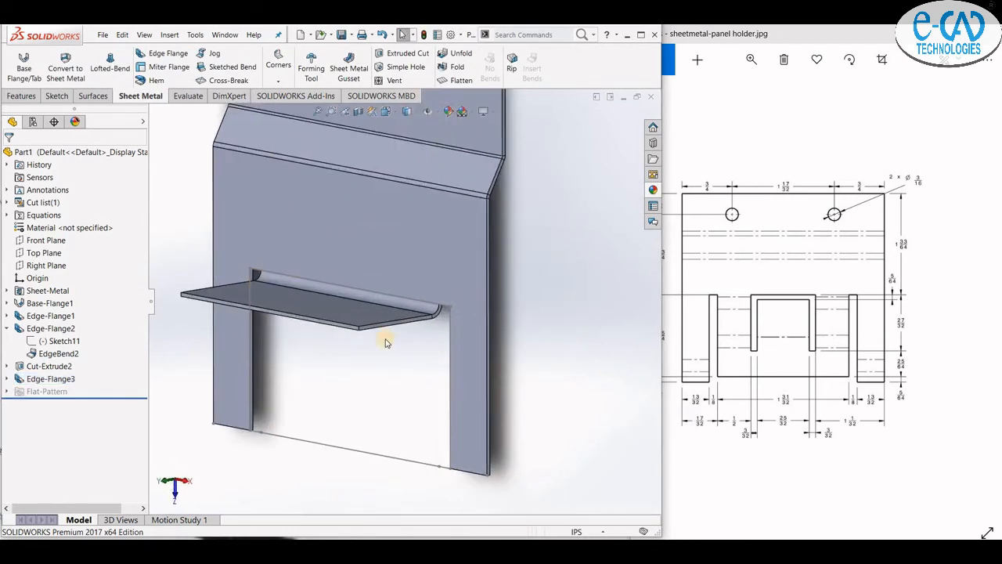
pyautogui.moveTo(443, 318); pyautogui.dragTo(702, 416, button='middle')
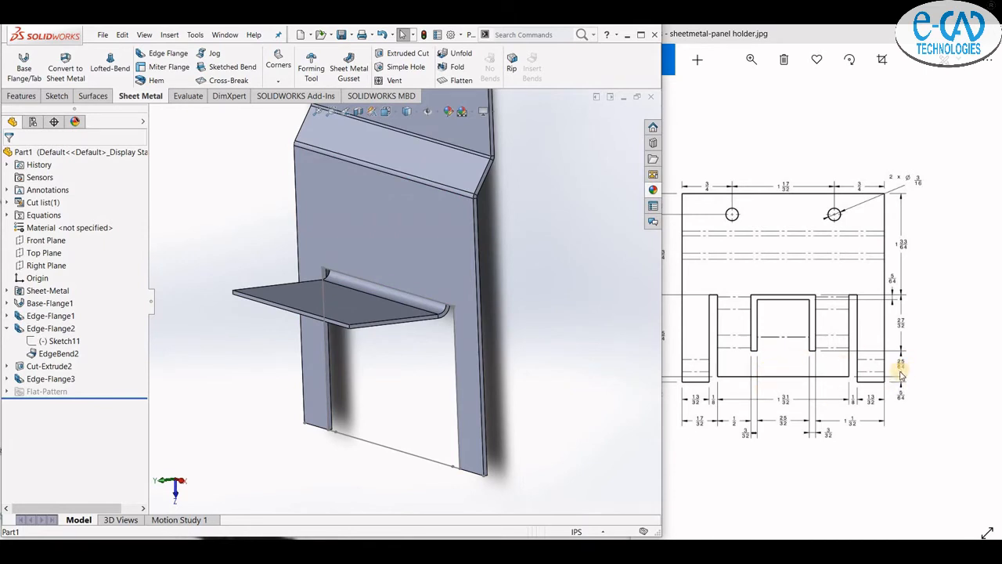
pyautogui.moveTo(819, 409); pyautogui.dragTo(704, 401)
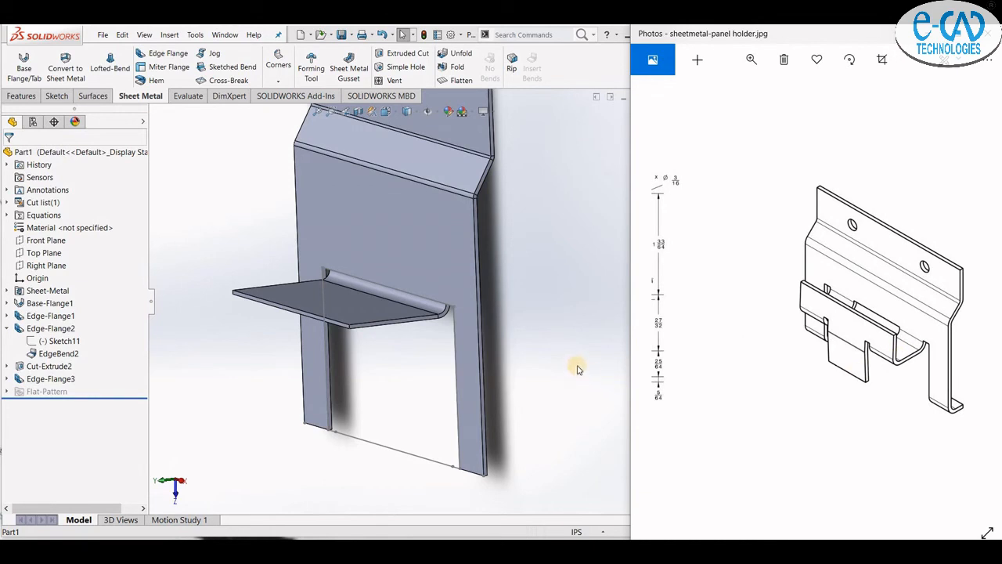
pyautogui.moveTo(456, 357); pyautogui.dragTo(509, 362, button='middle')
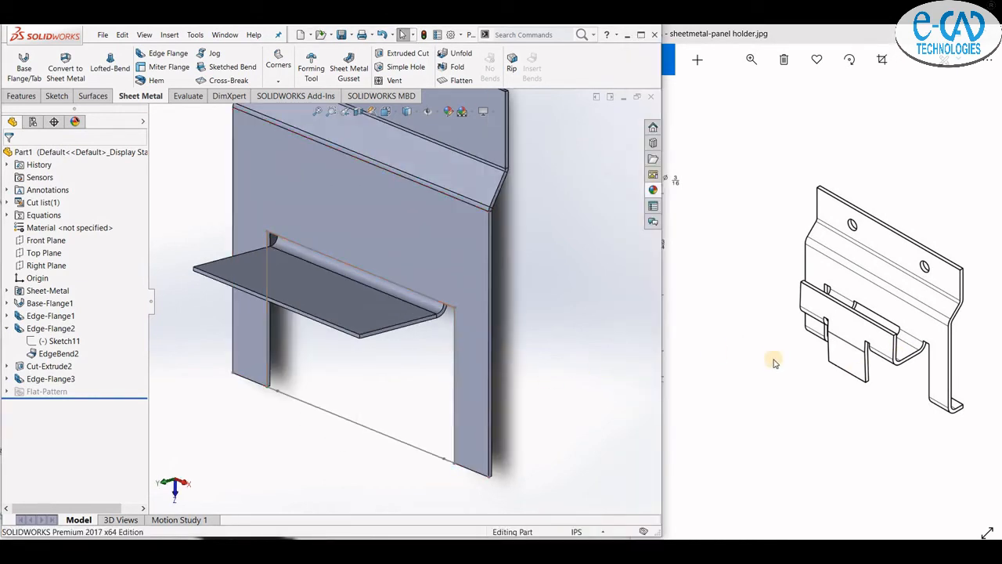
pyautogui.moveTo(830, 359); pyautogui.dragTo(893, 365)
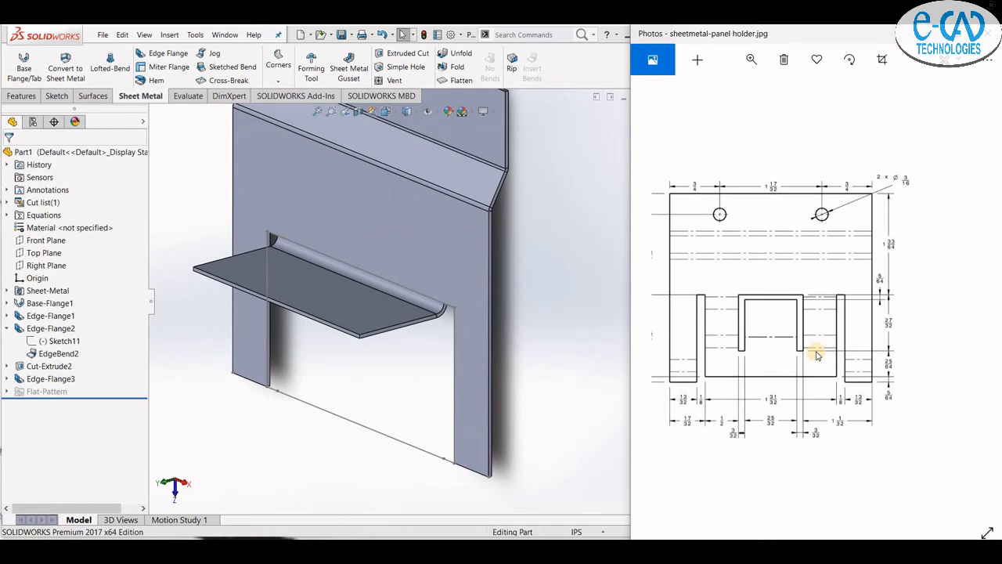
pyautogui.moveTo(842, 390); pyautogui.dragTo(800, 388)
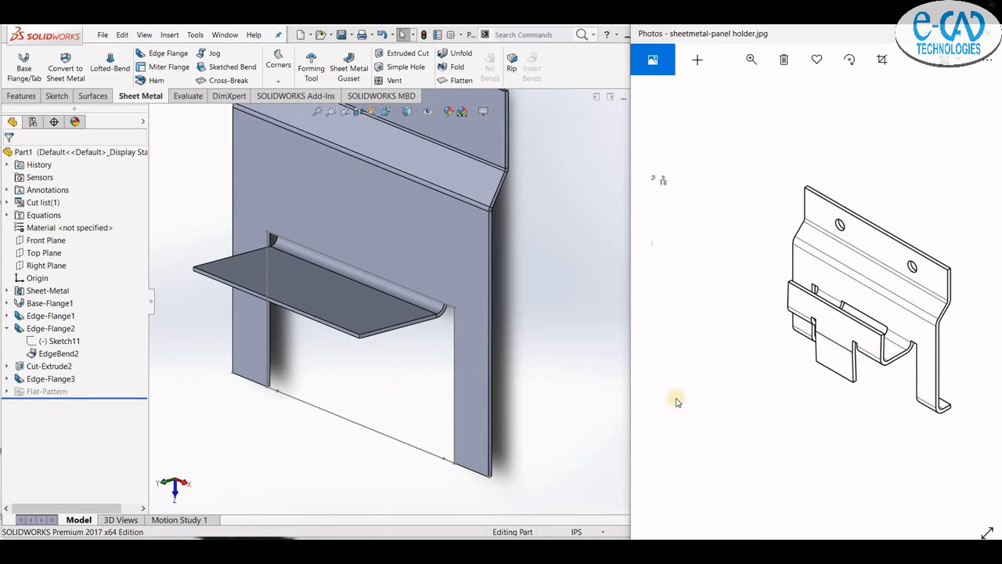
# Step: Start an upward edge flange on the front edge of the horizontal holder flange
pyautogui.click(156, 54)
pyautogui.click(311, 316)
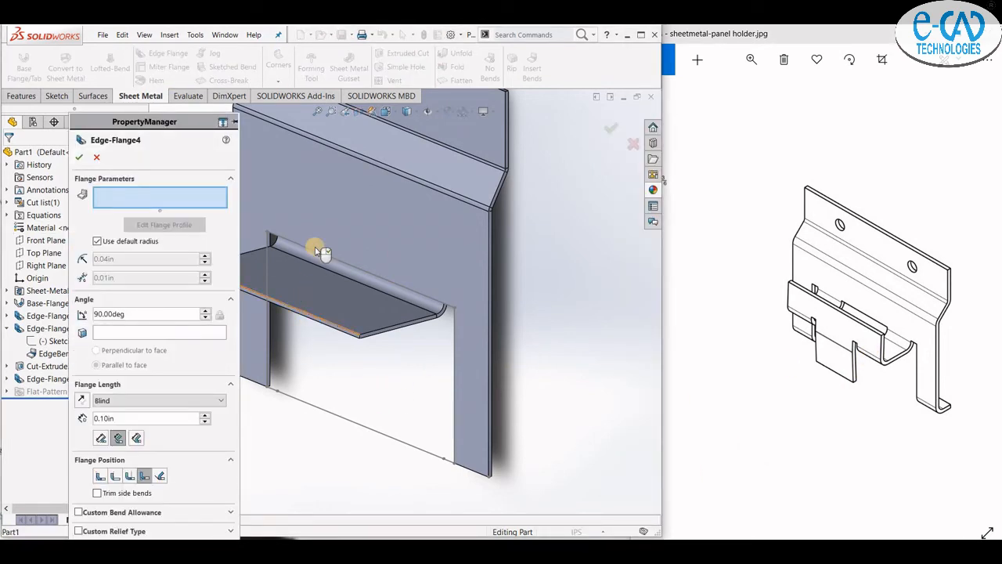
pyautogui.click(327, 310)
pyautogui.moveTo(352, 362); pyautogui.dragTo(322, 332, button='middle')
pyautogui.scroll(-3, 325, 333)
pyautogui.scroll(-3, 363, 339)
# Step: Check the front view of the reference drawing and set the flange length to 0.39 in
pyautogui.moveTo(752, 355); pyautogui.dragTo(791, 334)
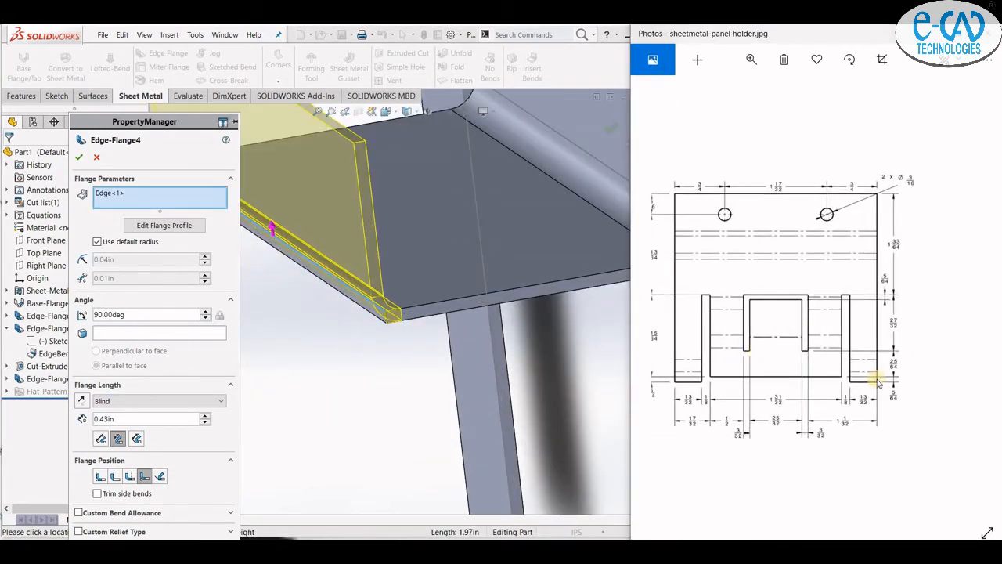
pyautogui.moveTo(879, 383); pyautogui.dragTo(691, 410)
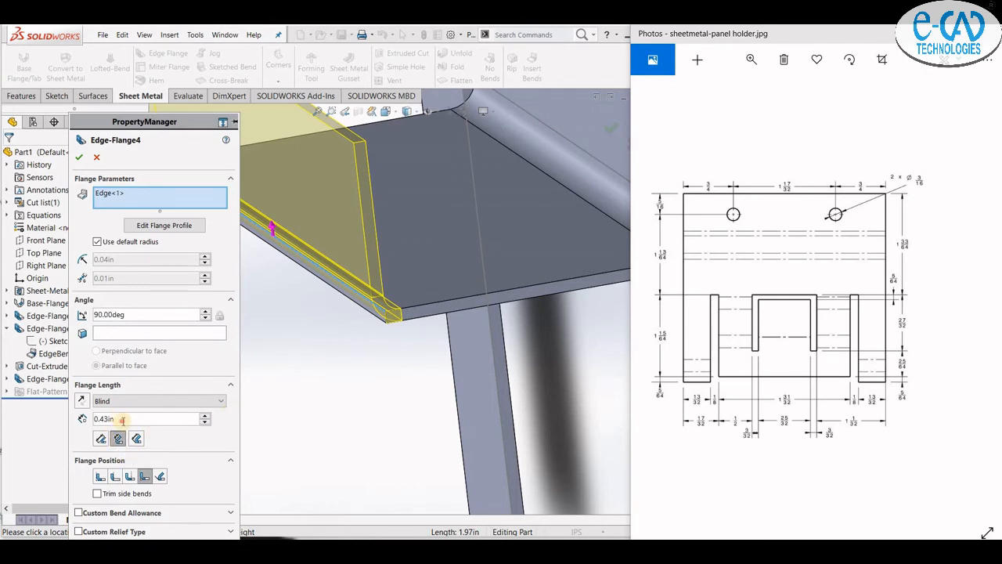
pyautogui.click(72, 423)
pyautogui.moveTo(82, 403); pyautogui.dragTo(64, 398)
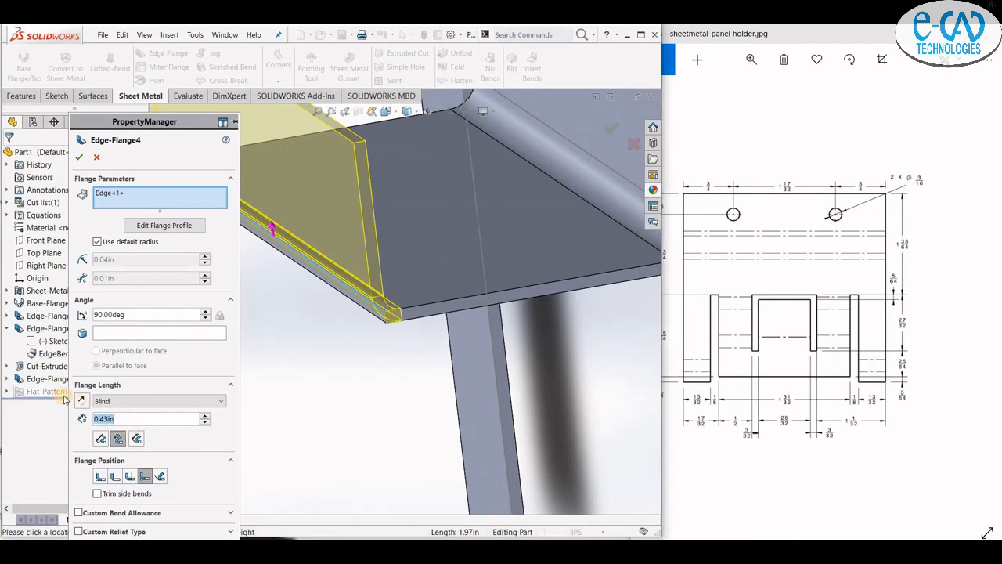
pyautogui.write('390')
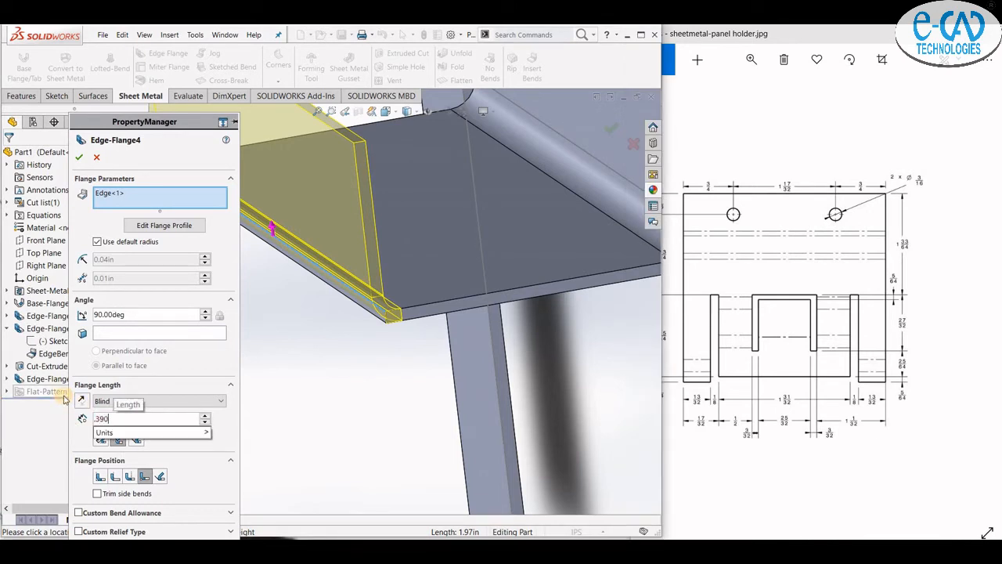
pyautogui.press('Return')
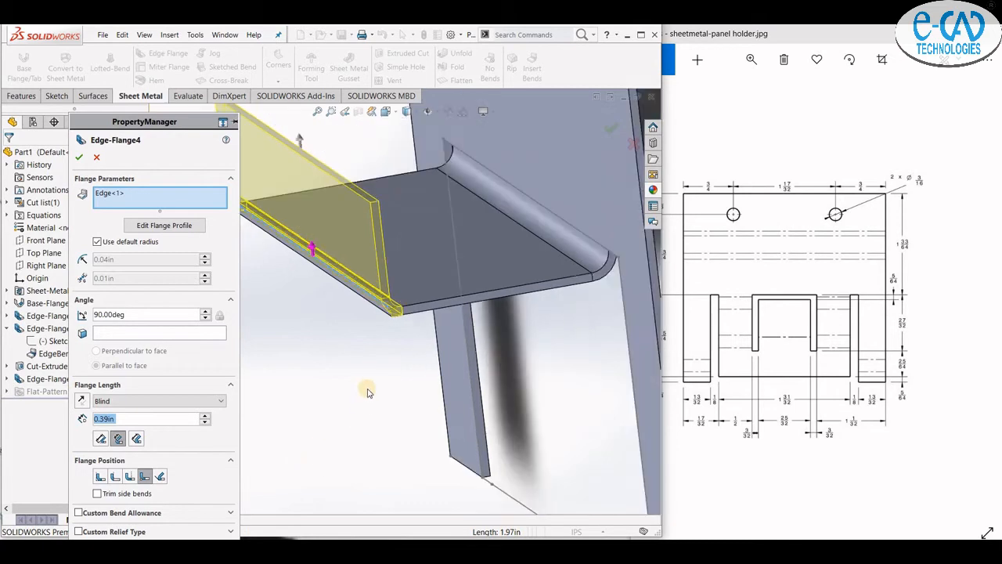
# Step: Check the flange preview against the reference drawing and create the 90-degree flange with the default bend radius
pyautogui.moveTo(429, 345)
pyautogui.mouseDown(button='middle')
pyautogui.moveTo(398, 342)
pyautogui.moveTo(423, 356)
pyautogui.mouseUp(button='middle')
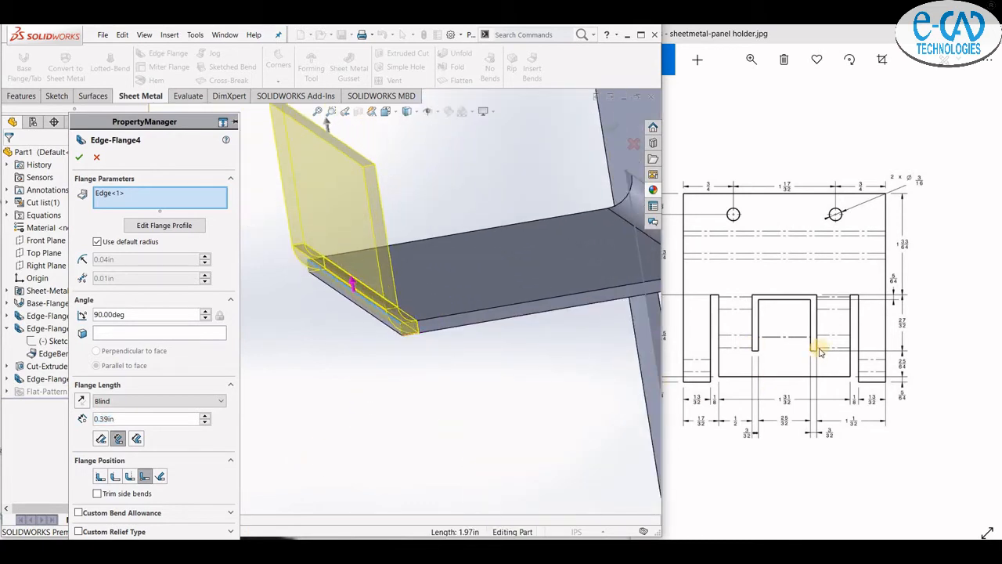
pyautogui.scroll(-2, 413, 335)
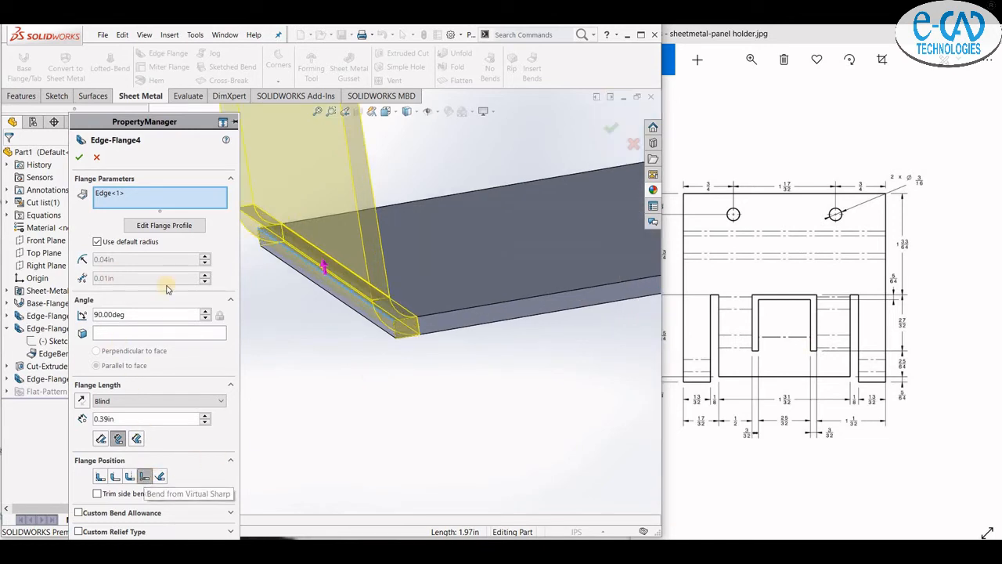
pyautogui.scroll(3, 391, 407)
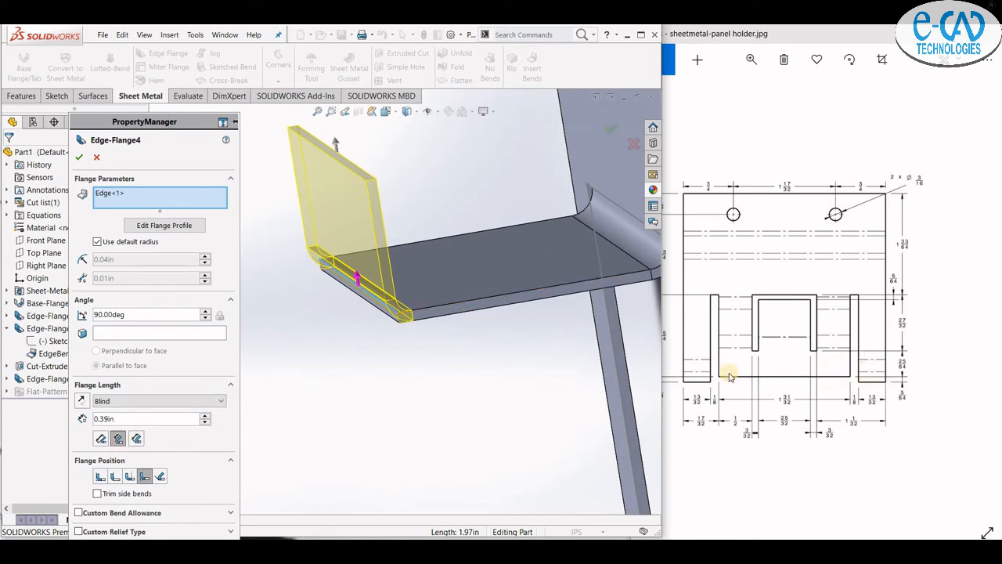
pyautogui.moveTo(850, 347); pyautogui.dragTo(627, 356)
pyautogui.moveTo(901, 379); pyautogui.dragTo(870, 397)
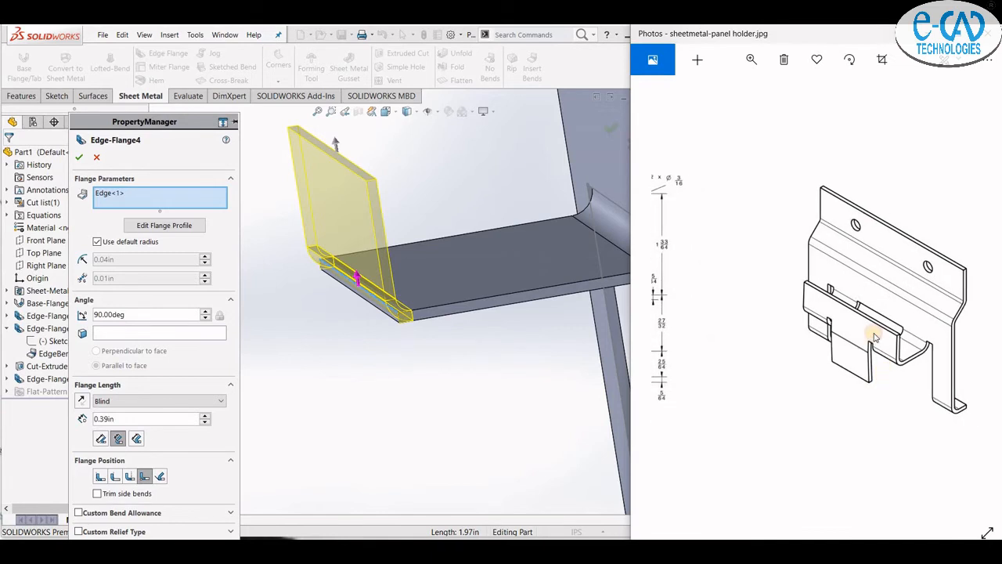
pyautogui.click(78, 159)
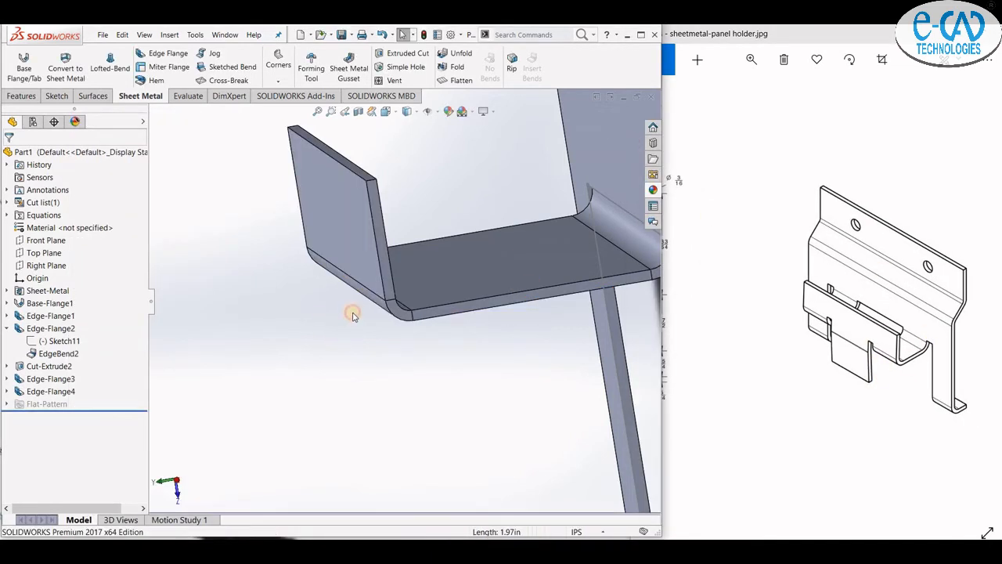
pyautogui.moveTo(353, 316); pyautogui.dragTo(393, 316, button='middle')
pyautogui.scroll(4, 394, 314)
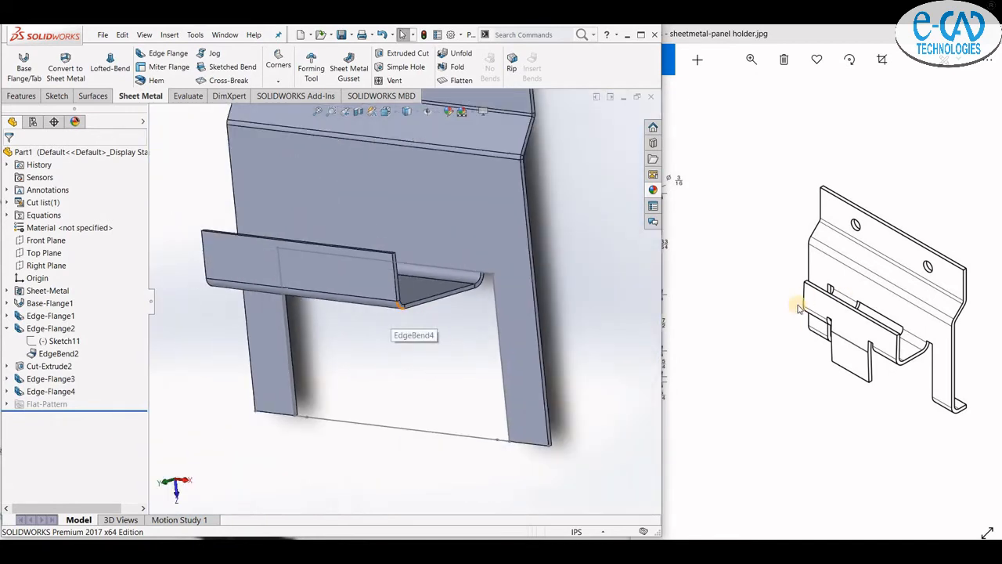
pyautogui.moveTo(475, 332); pyautogui.dragTo(378, 288, button='middle')
pyautogui.click(378, 288)
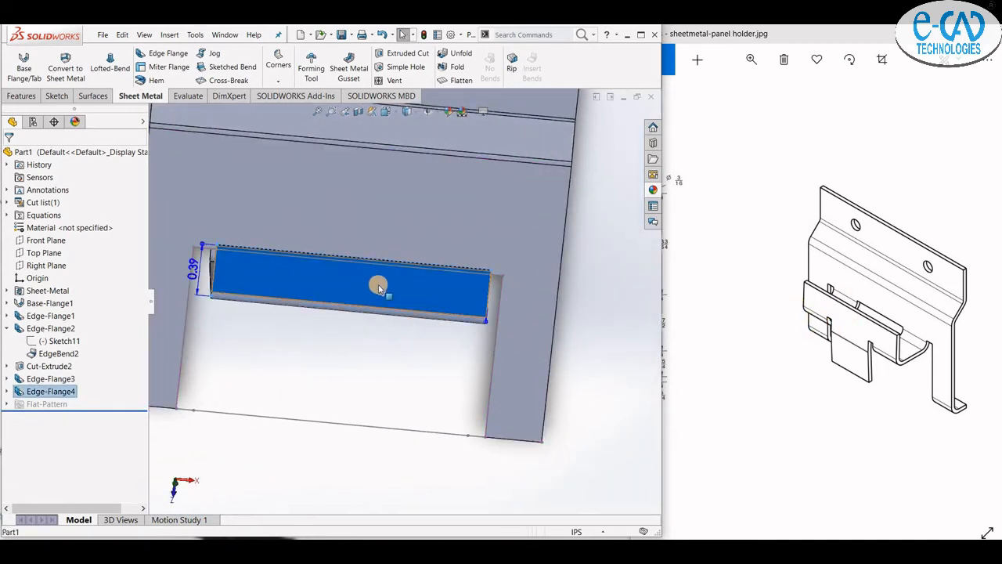
pyautogui.rightClick(379, 288)
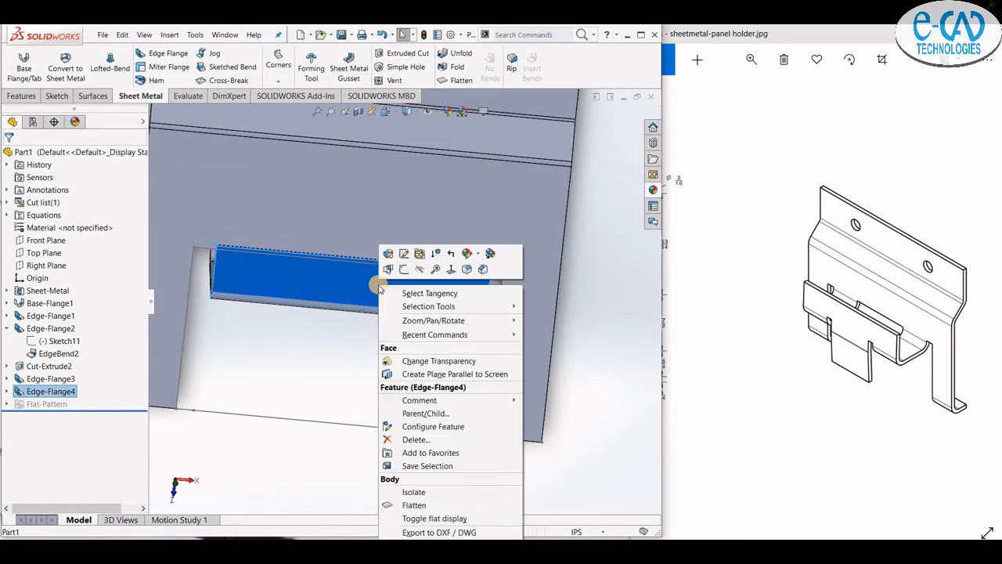
pyautogui.click(321, 329)
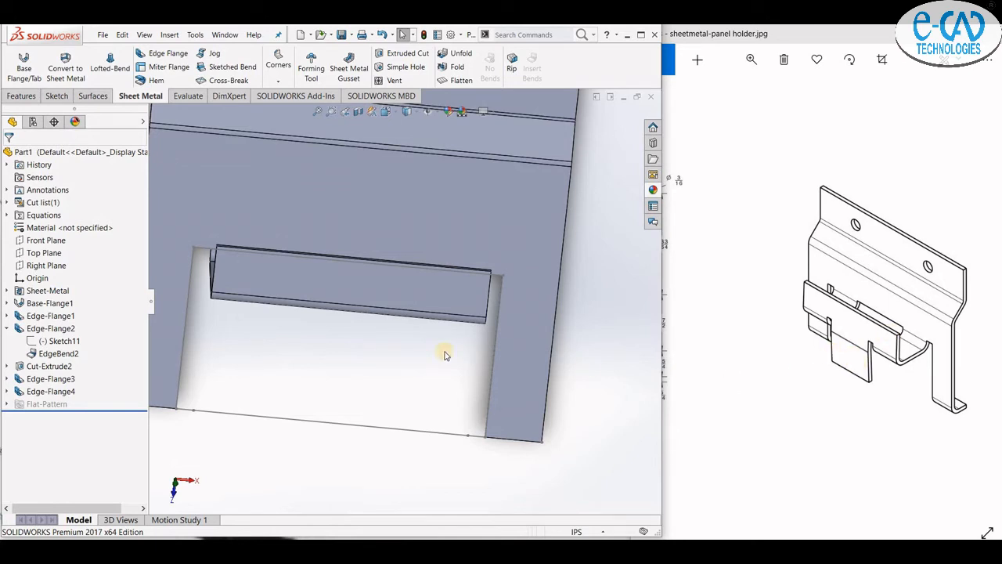
# Step: Unfold all four edge bends of the part, keeping the horizontal holder flange face fixed
pyautogui.moveTo(445, 351); pyautogui.dragTo(477, 353, button='middle')
pyautogui.click(460, 53)
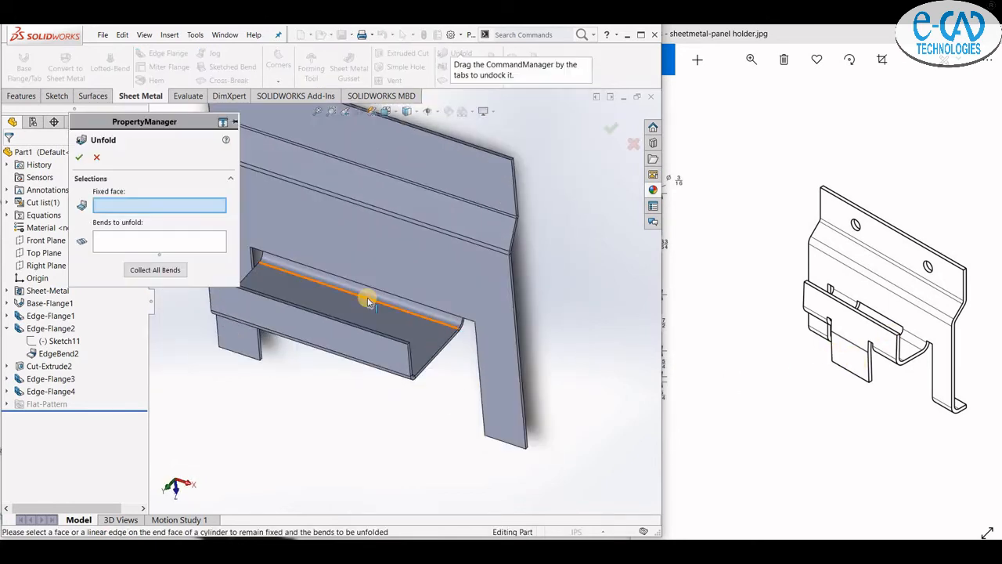
pyautogui.click(362, 313)
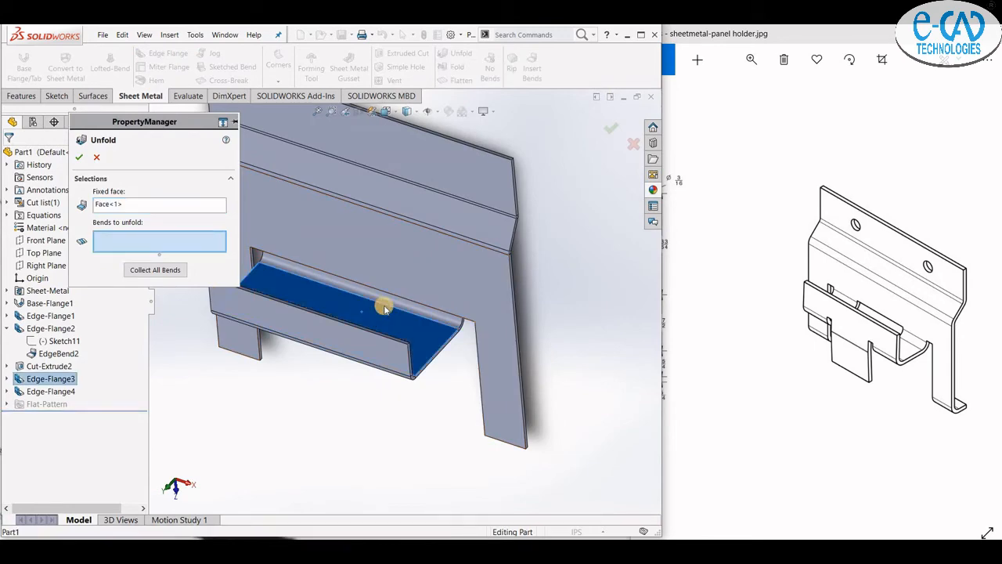
pyautogui.moveTo(385, 297); pyautogui.dragTo(324, 342, button='middle')
pyautogui.click(331, 341)
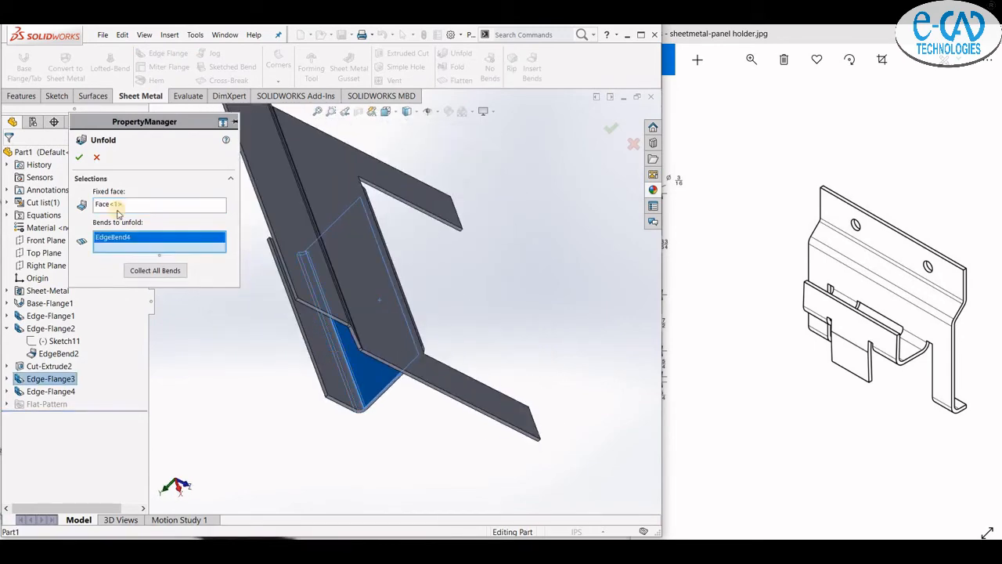
pyautogui.click(154, 269)
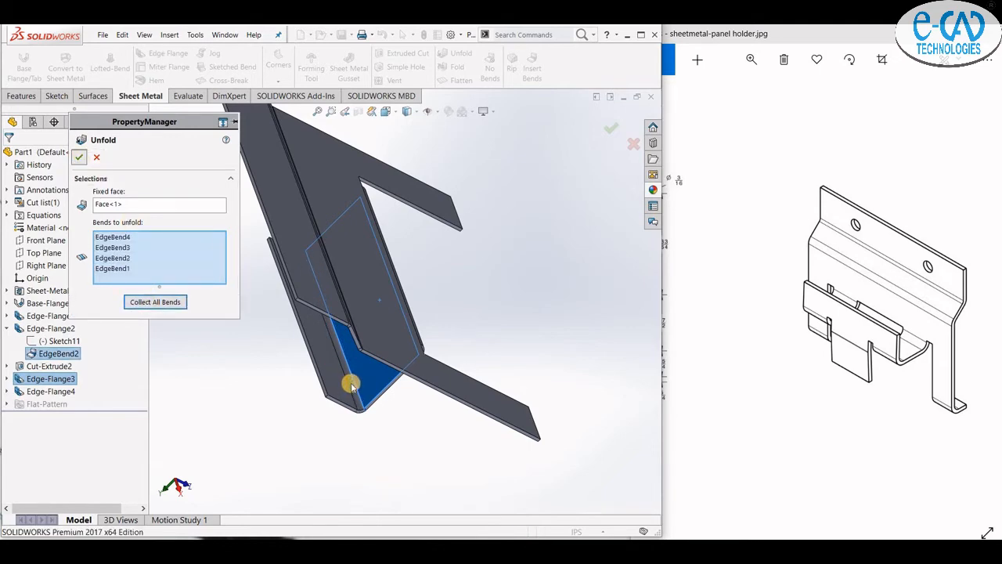
pyautogui.moveTo(358, 375); pyautogui.dragTo(453, 372, button='middle')
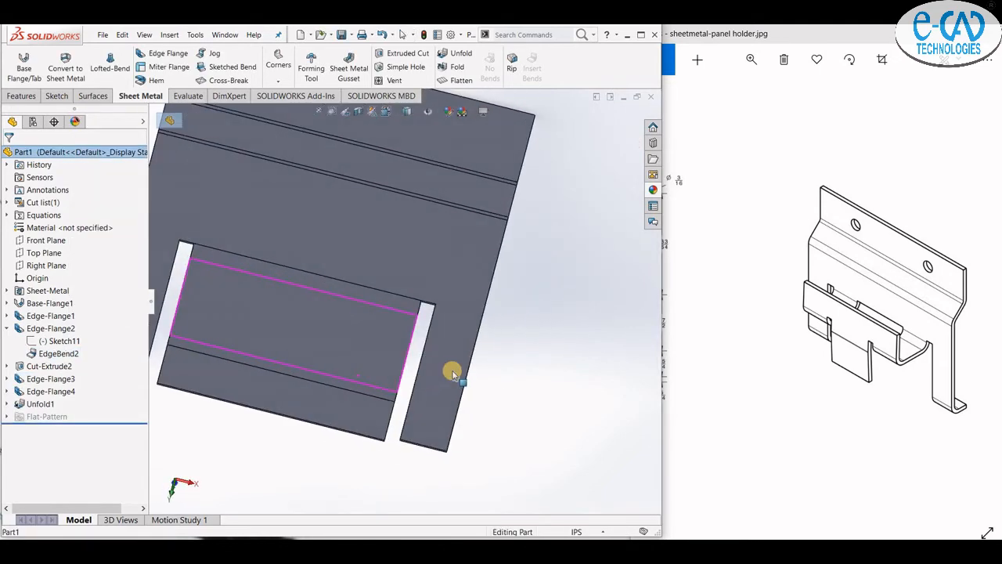
# Step: Start a sketch on the unfolded horizontal holder flange face and check the cutout dimensions in the drawing's front view
pyautogui.scroll(4, 277, 345)
pyautogui.scroll(-4, 327, 332)
pyautogui.click(467, 279)
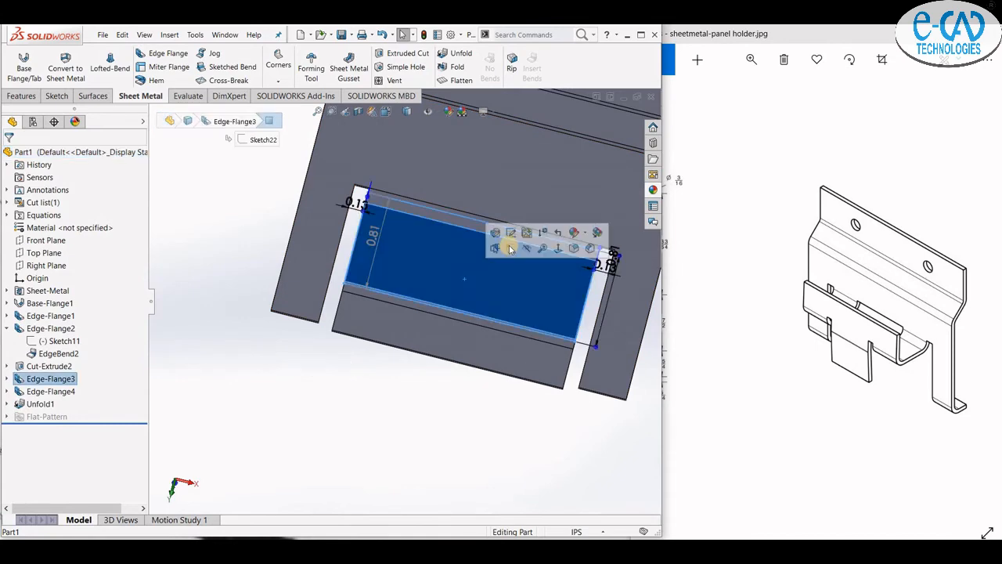
pyautogui.click(511, 246)
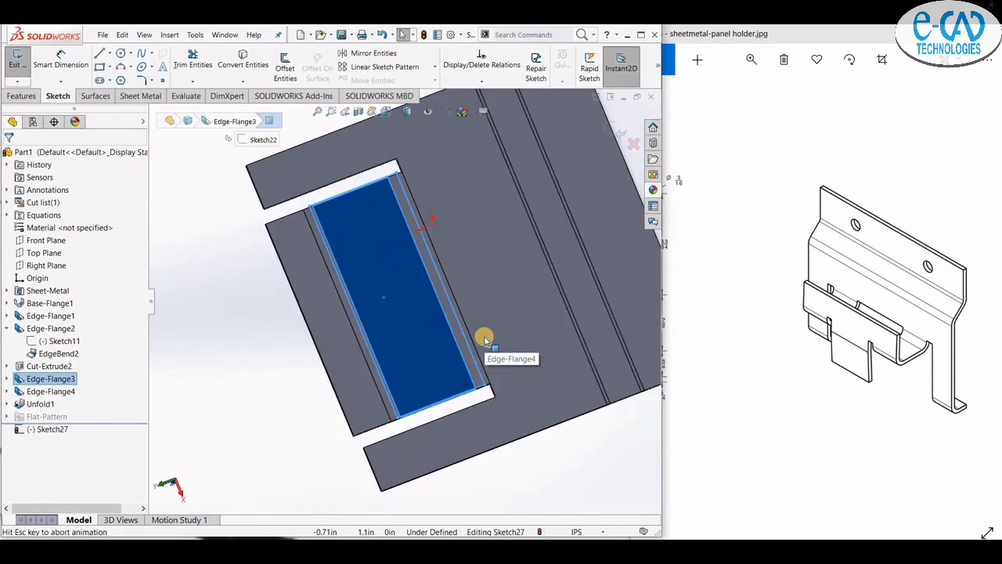
pyautogui.moveTo(492, 331)
pyautogui.mouseDown(button='middle')
pyautogui.moveTo(559, 286)
pyautogui.moveTo(654, 485)
pyautogui.mouseUp(button='middle')
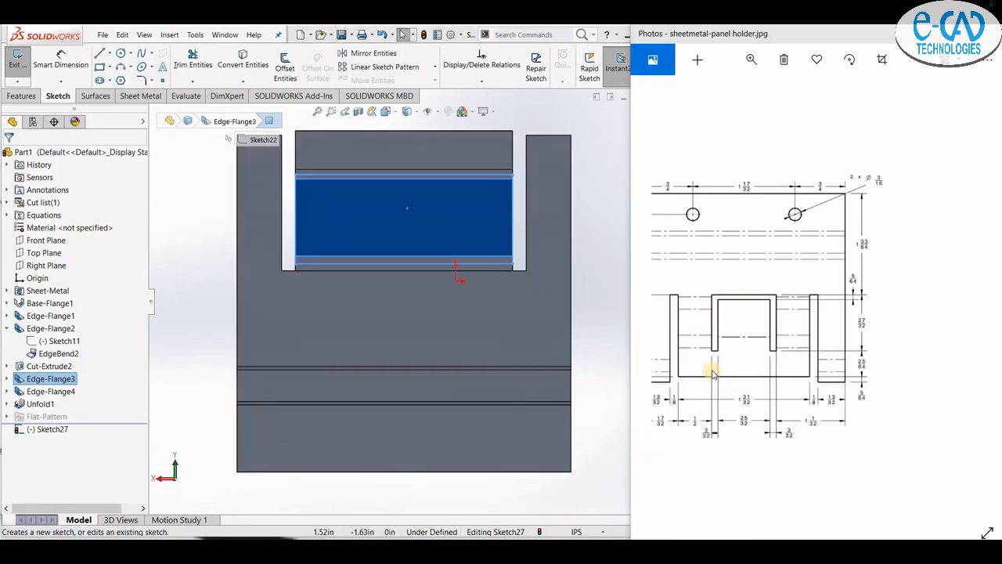
pyautogui.moveTo(864, 381)
pyautogui.mouseDown()
pyautogui.moveTo(661, 382)
pyautogui.moveTo(961, 359)
pyautogui.mouseUp()
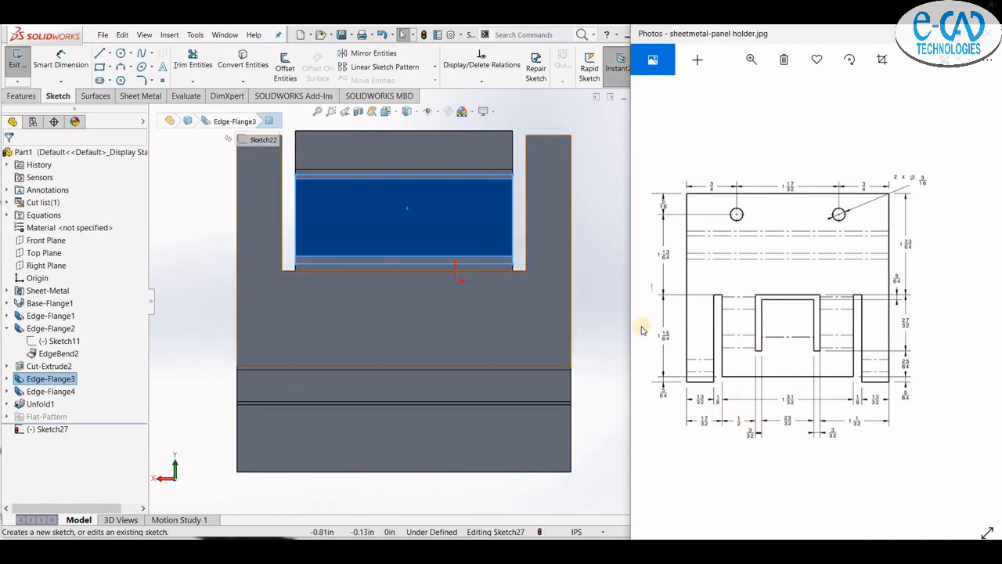
pyautogui.scroll(2, 396, 256)
pyautogui.scroll(-3, 396, 243)
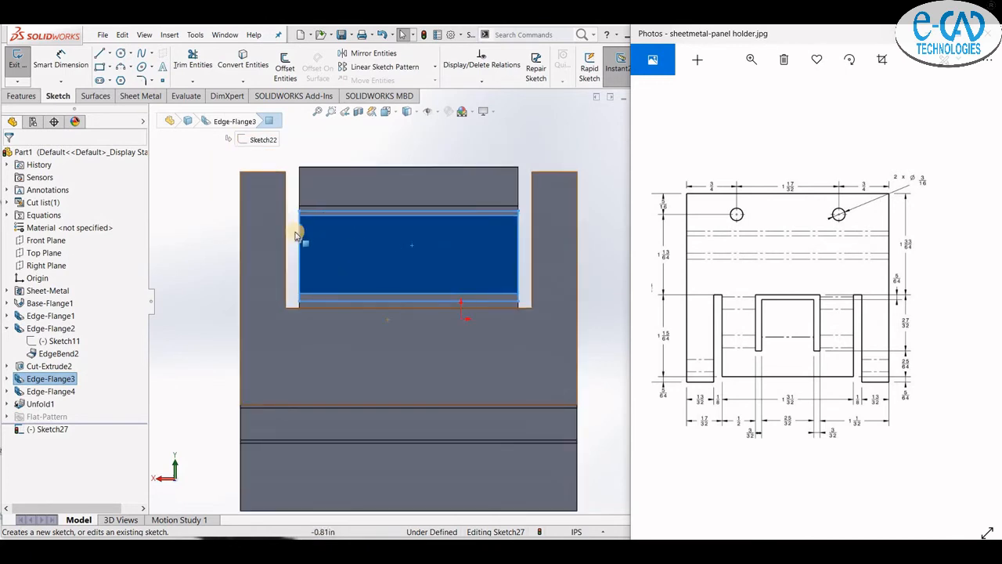
pyautogui.scroll(-1, 388, 270)
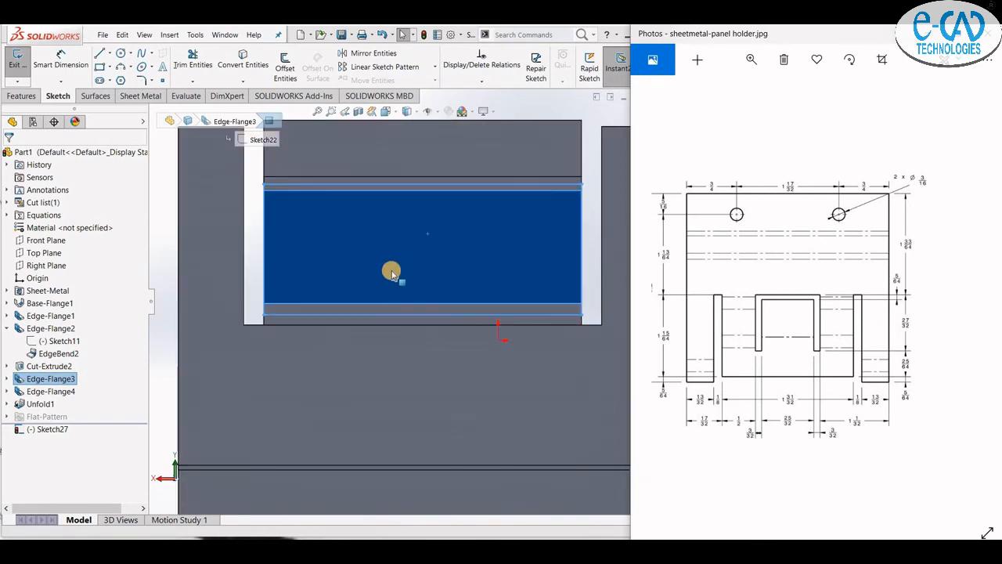
pyautogui.click(256, 249)
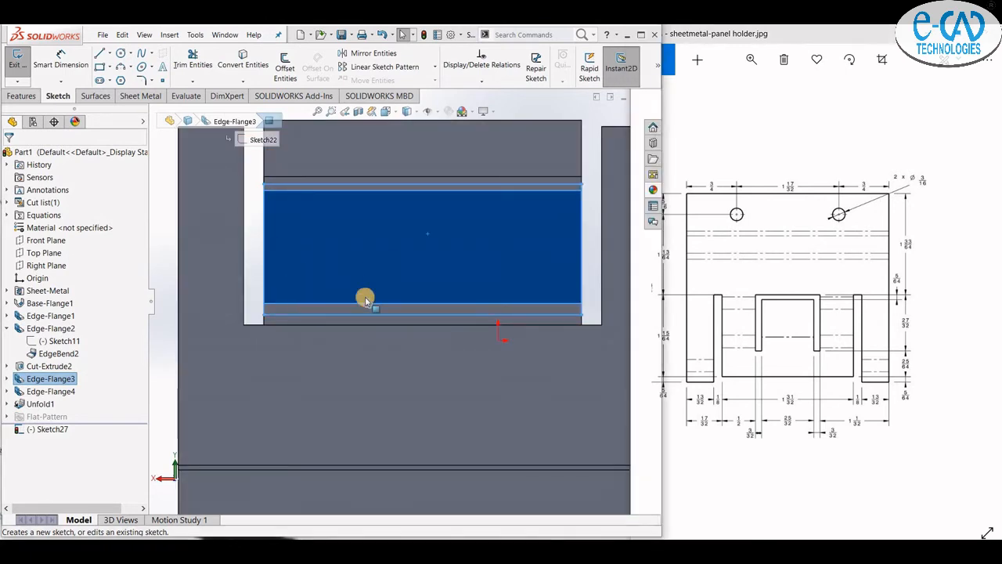
# Step: Sketch a 0.5 in line along the flange's base edge from its corner, and a vertical line from its end to the outer bend line
pyautogui.click(100, 57)
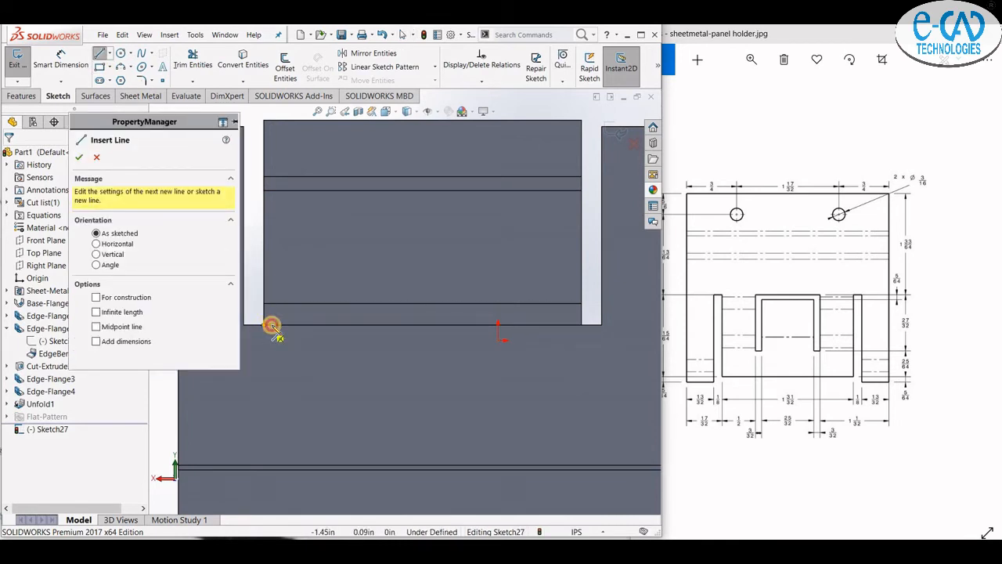
pyautogui.click(270, 325)
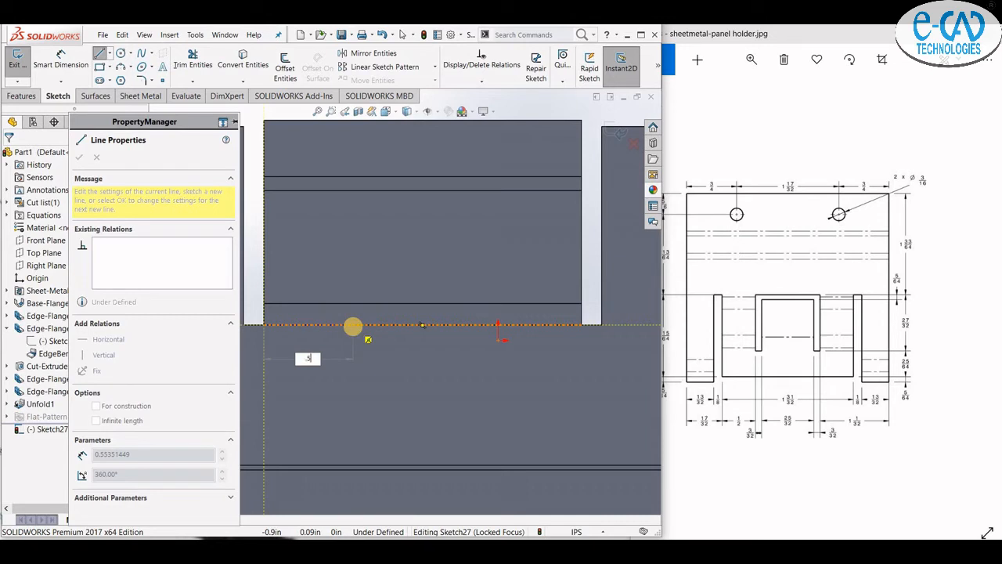
pyautogui.press('Return')
pyautogui.scroll(2, 360, 333)
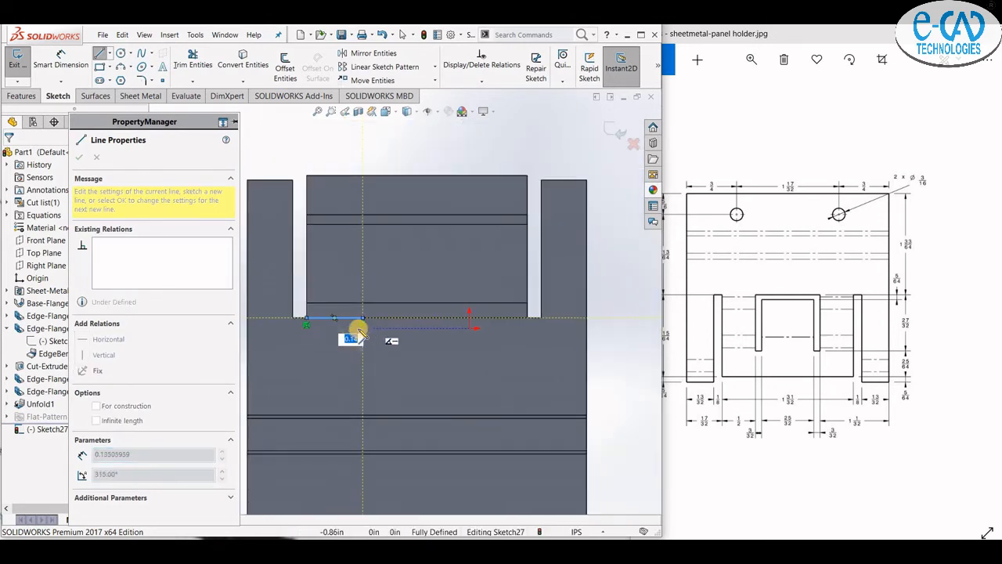
pyautogui.scroll(2, 364, 216)
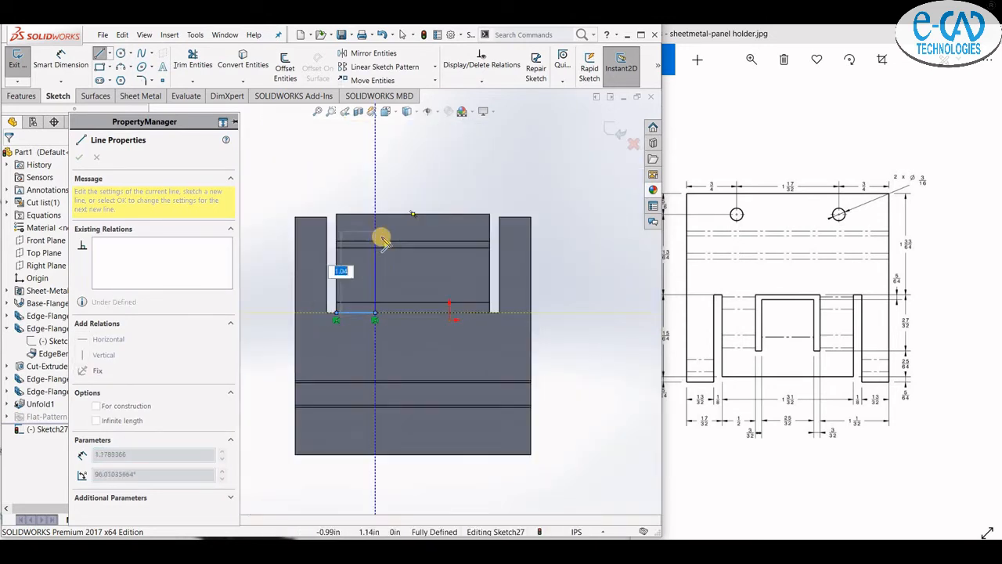
pyautogui.scroll(-3, 381, 238)
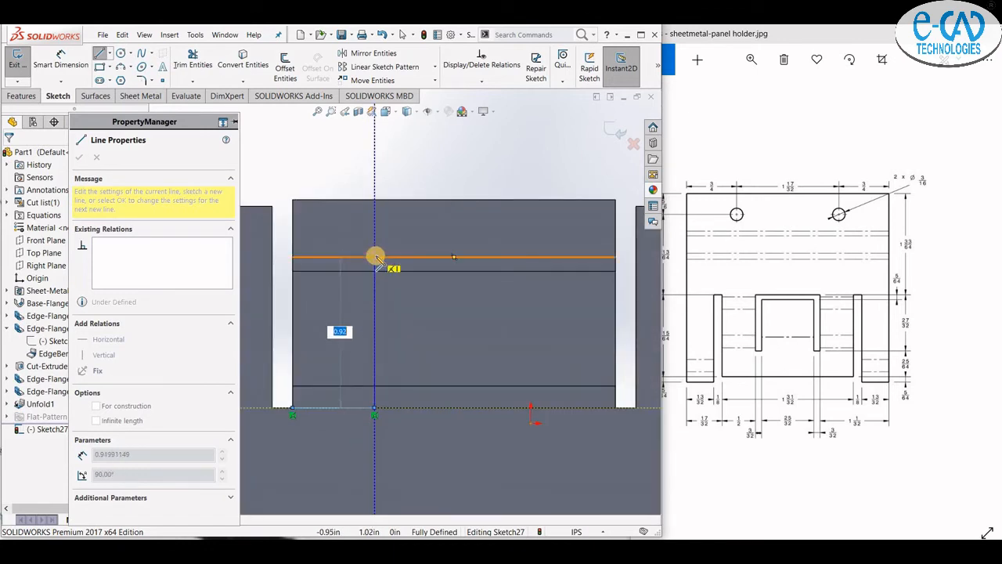
pyautogui.click(375, 257)
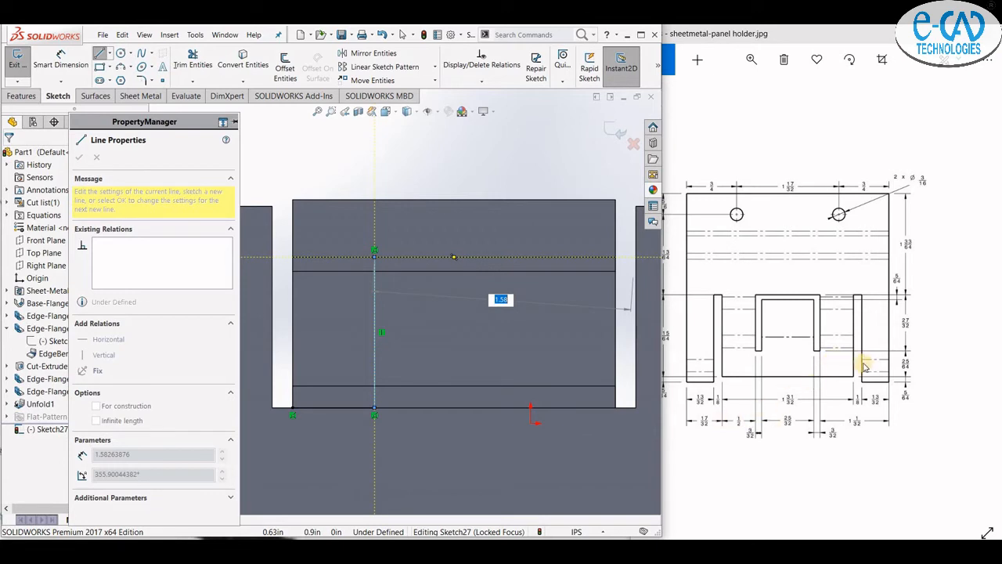
# Step: Sketch a 0.50 in line inward along the outer bend line from the opposite side, a vertical line to the base edge, and the rectangle's base line
pyautogui.click(100, 55)
pyautogui.click(99, 55)
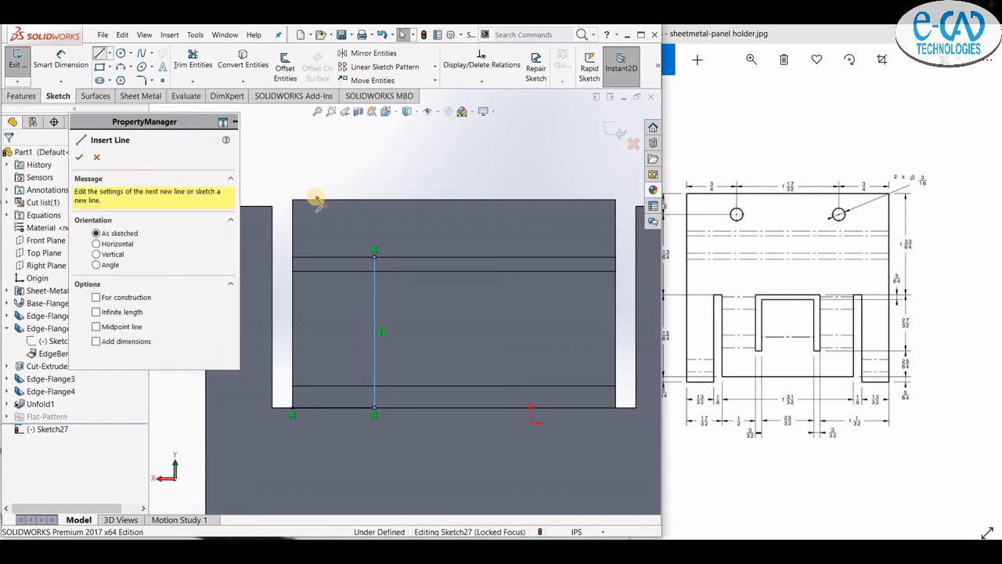
pyautogui.scroll(3, 404, 304)
pyautogui.scroll(-2, 514, 296)
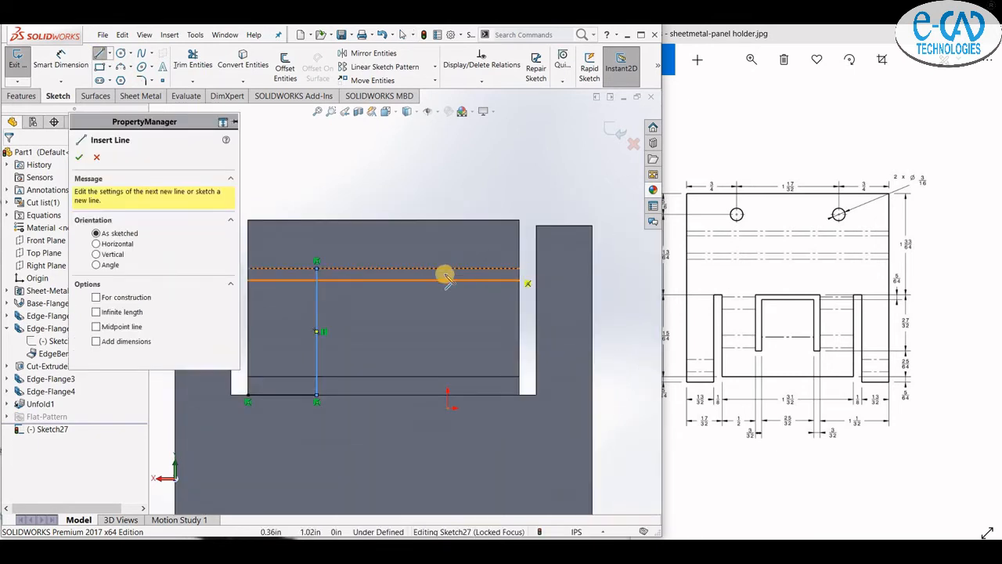
pyautogui.click(516, 270)
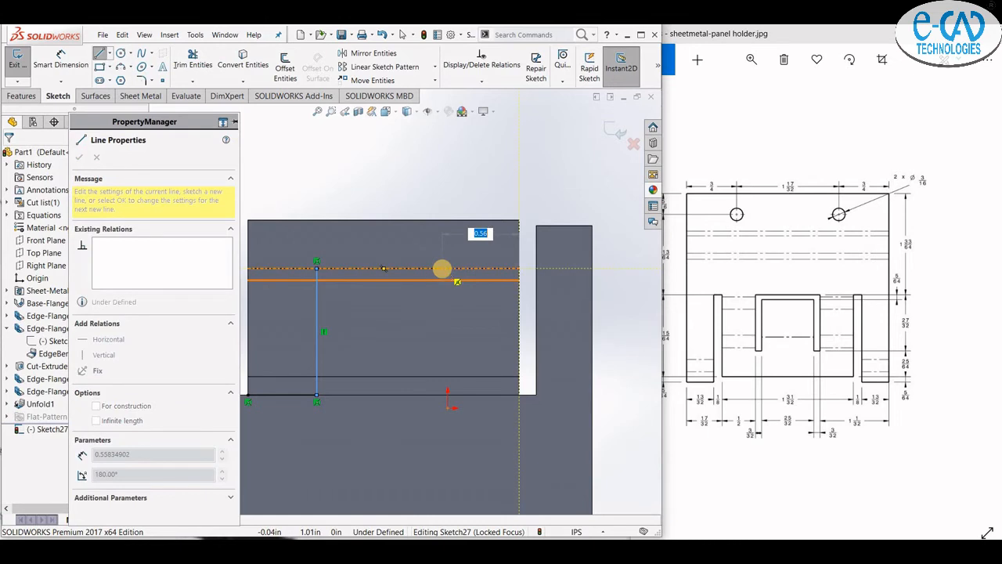
pyautogui.click(451, 269)
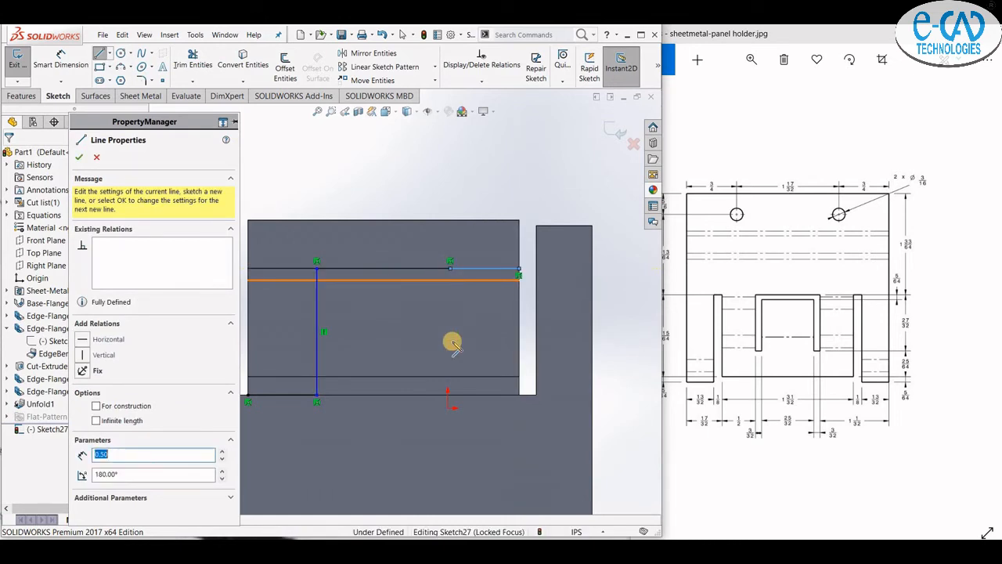
pyautogui.click(451, 394)
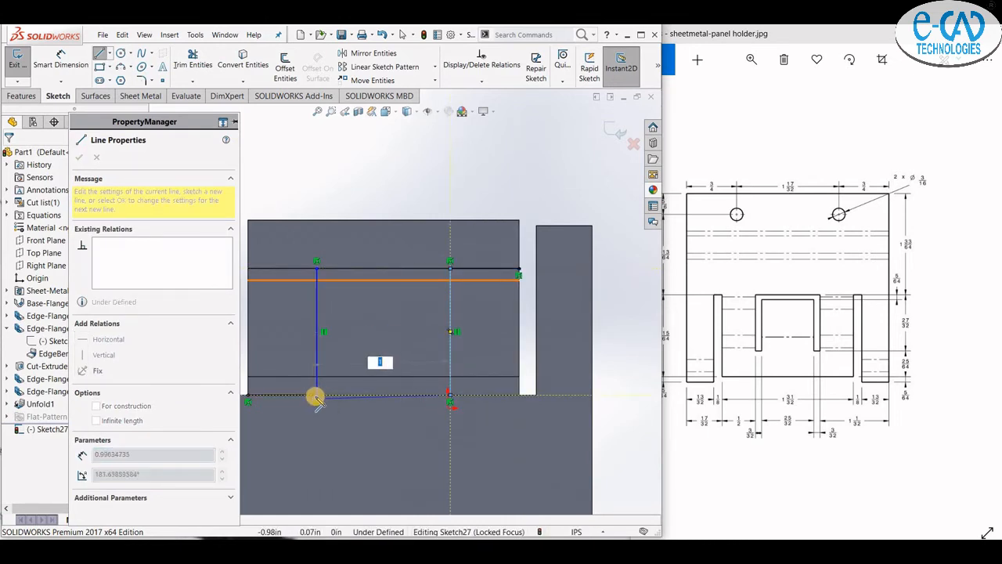
pyautogui.click(316, 396)
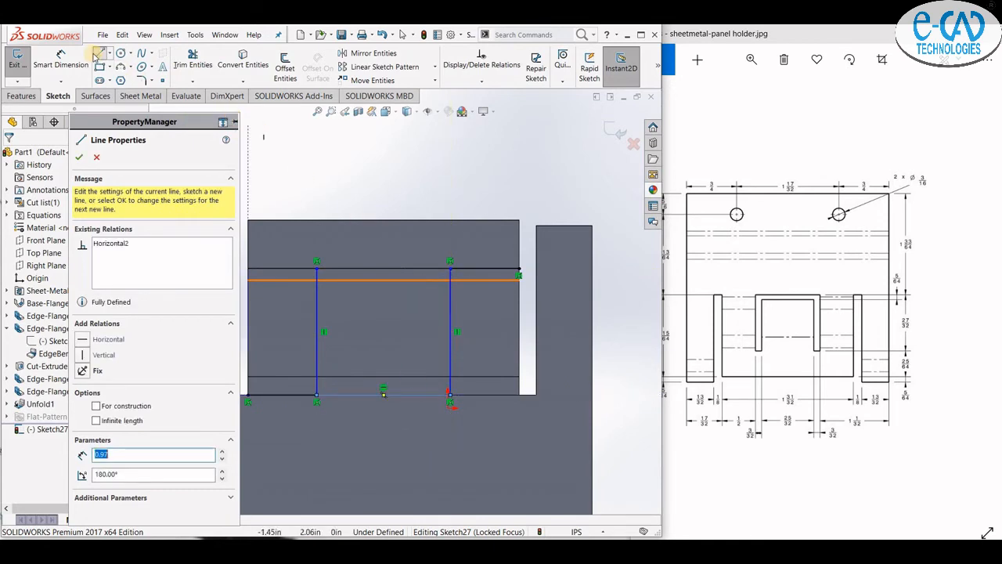
# Step: Close the rectangle with a horizontal line along the outer bend line and trim away the two 0.5 in offset lines
pyautogui.click(100, 54)
pyautogui.click(99, 56)
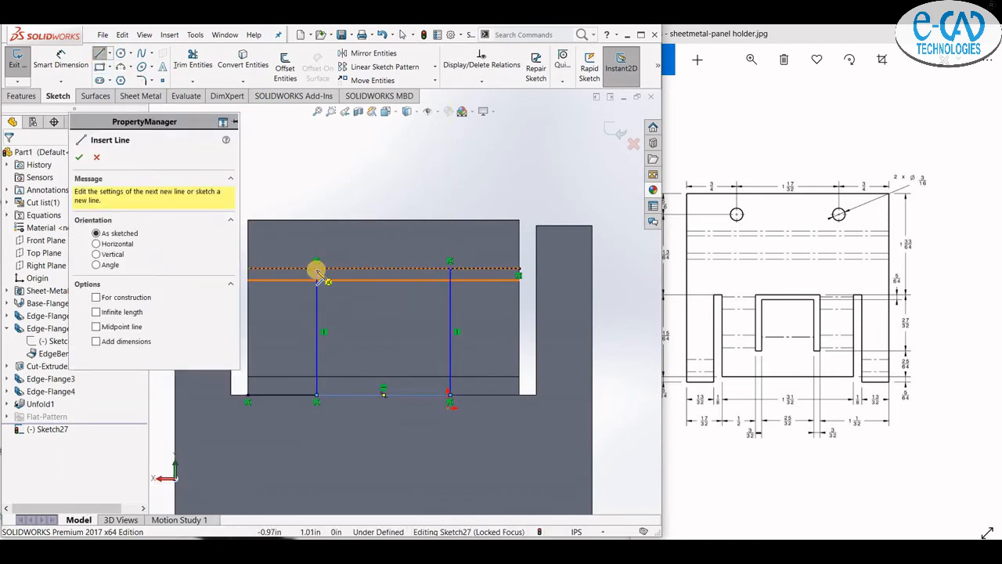
pyautogui.click(451, 269)
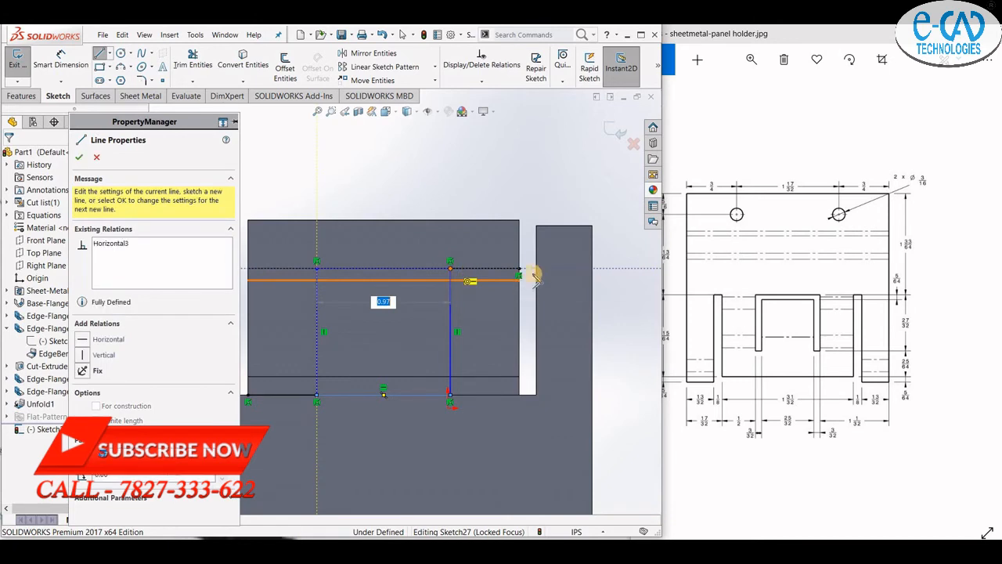
pyautogui.scroll(2, 403, 304)
pyautogui.scroll(-2, 349, 291)
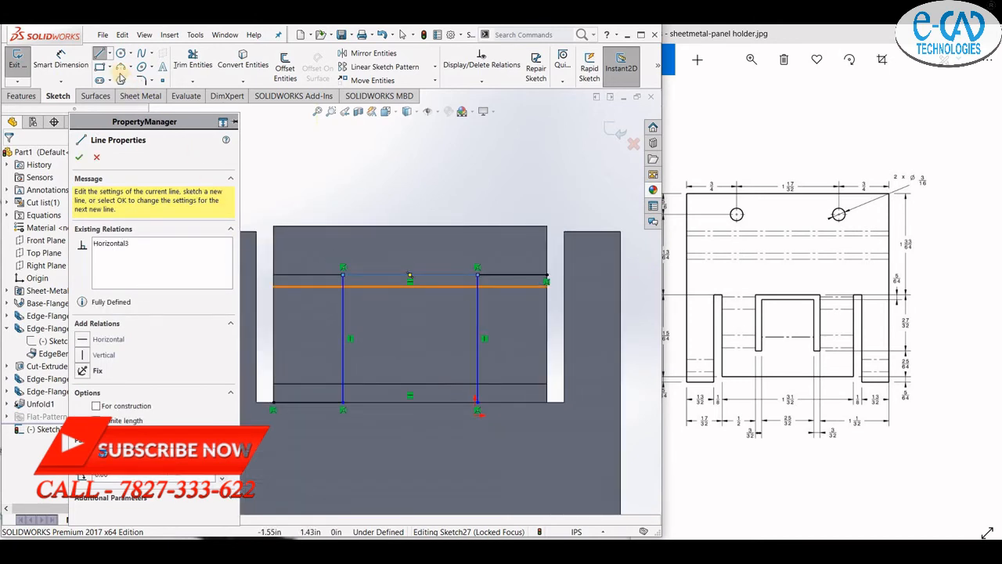
pyautogui.click(192, 63)
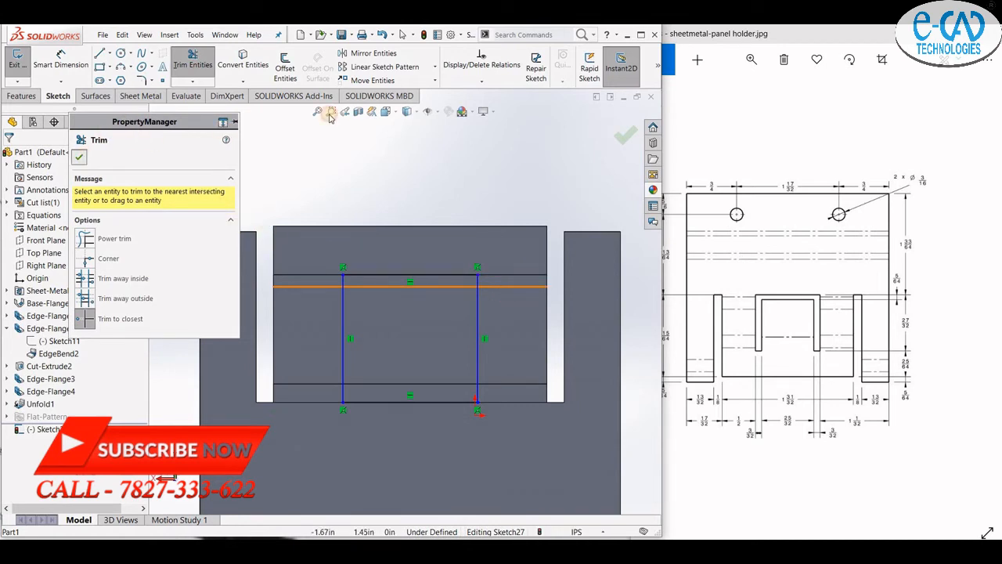
pyautogui.press('Escape')
# Step: Cut-extrude the closed rectangle through the unfolded holder flange and compare the opening with the drawing's isometric view
pyautogui.click(141, 95)
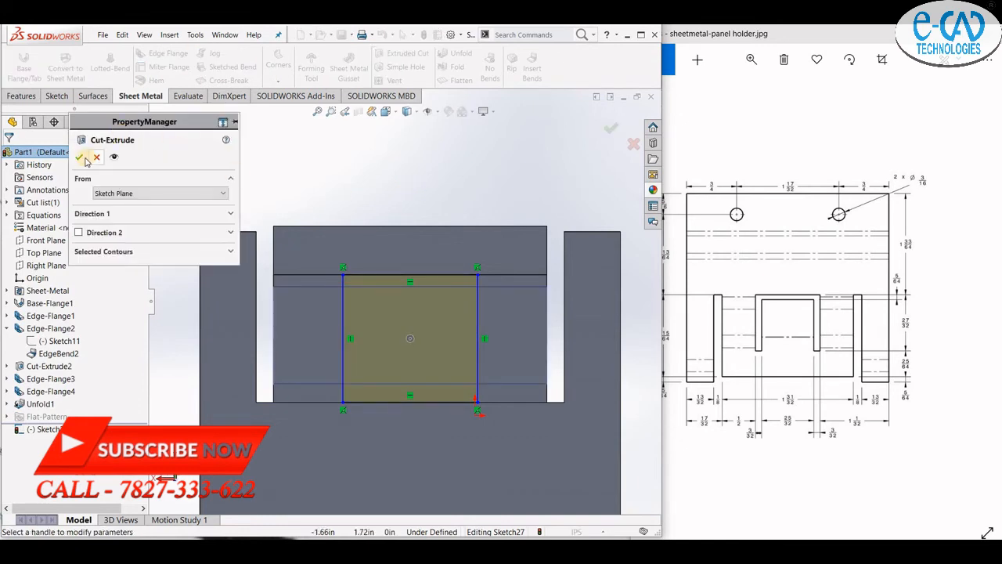
pyautogui.click(84, 158)
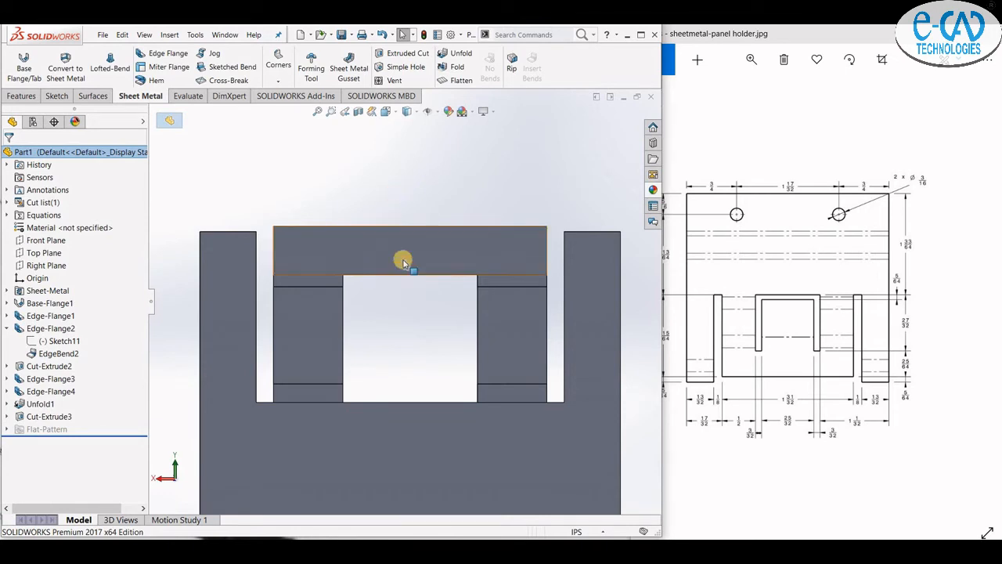
pyautogui.click(705, 365)
pyautogui.scroll(1, 706, 365)
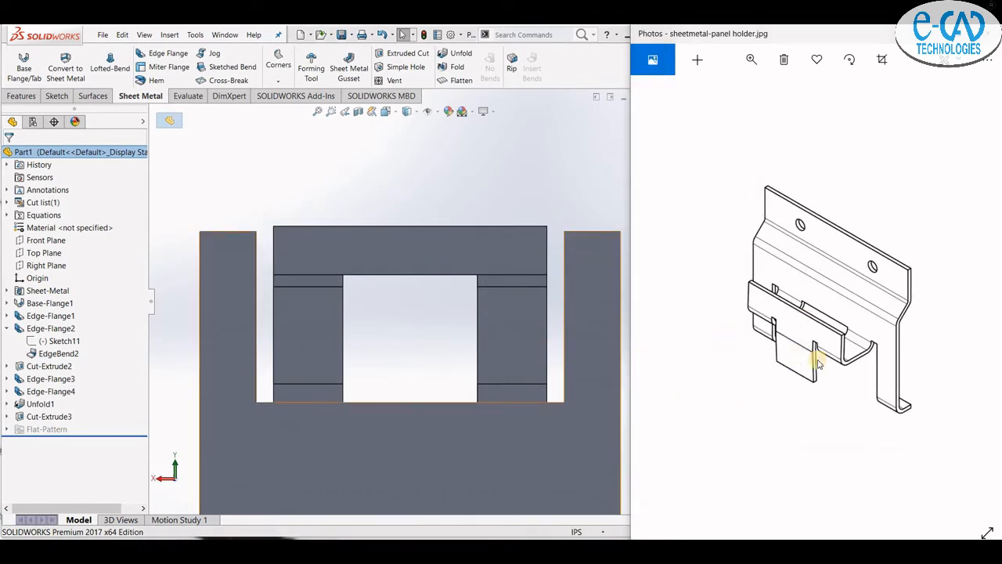
# Step: Fold all four edge bends back, keeping the remaining horizontal holder flange face beside the opening fixed
pyautogui.click(403, 227)
pyautogui.moveTo(402, 227)
pyautogui.mouseDown(button='middle')
pyautogui.moveTo(402, 262)
pyautogui.moveTo(530, 287)
pyautogui.moveTo(462, 379)
pyautogui.moveTo(450, 261)
pyautogui.moveTo(490, 384)
pyautogui.moveTo(385, 347)
pyautogui.moveTo(394, 216)
pyautogui.mouseUp(button='middle')
pyautogui.scroll(-2, 394, 216)
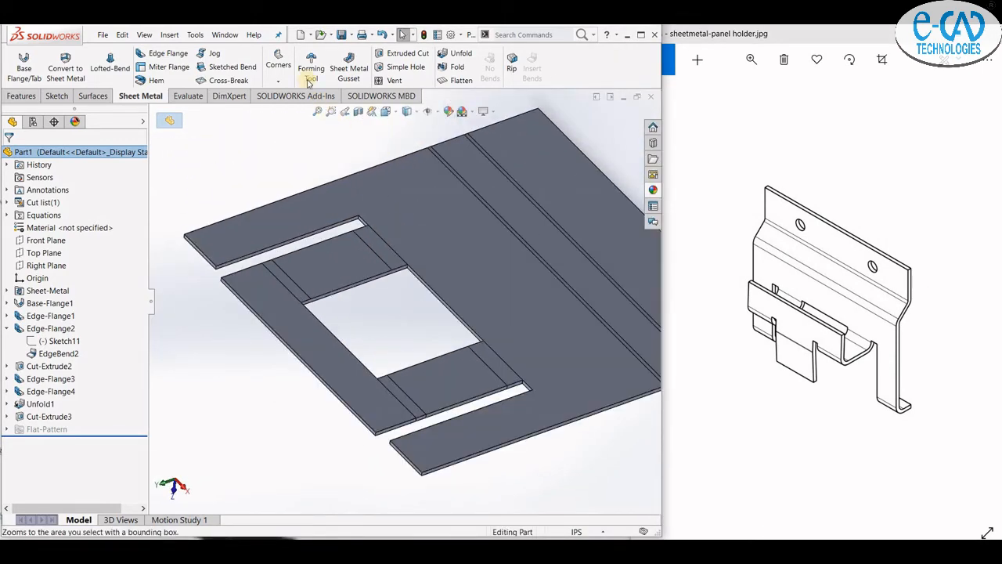
pyautogui.click(454, 67)
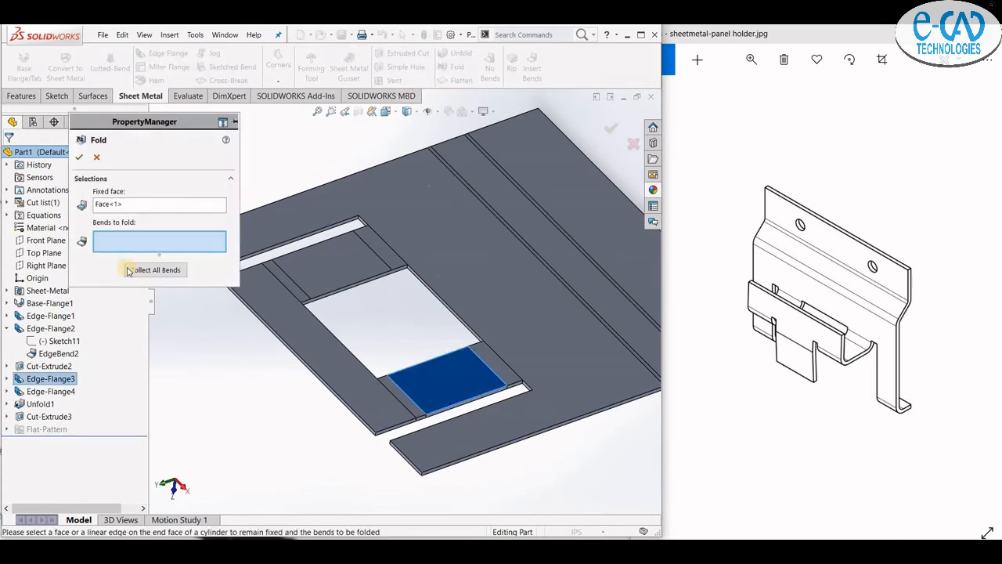
pyautogui.click(129, 270)
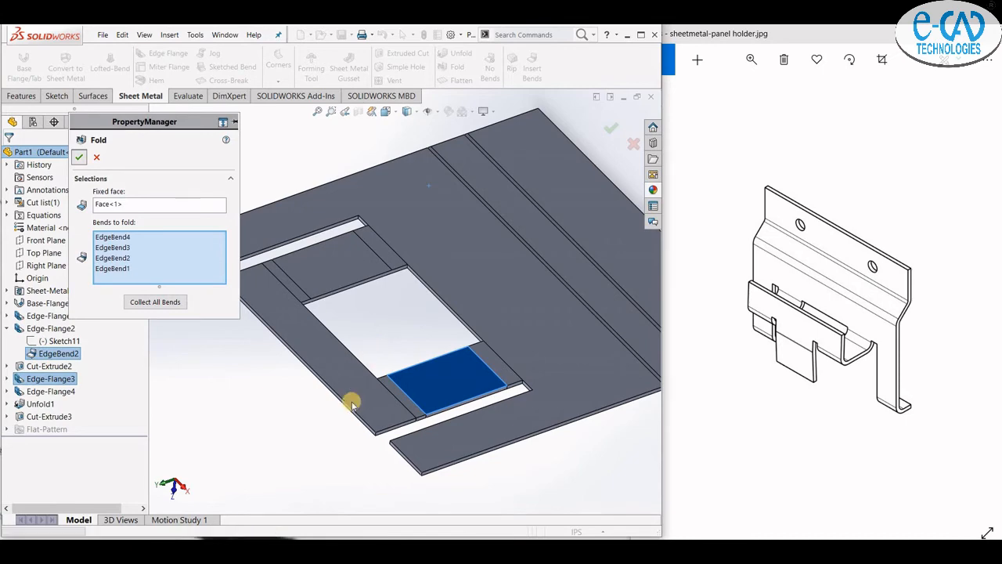
pyautogui.moveTo(336, 416); pyautogui.dragTo(380, 374, button='middle')
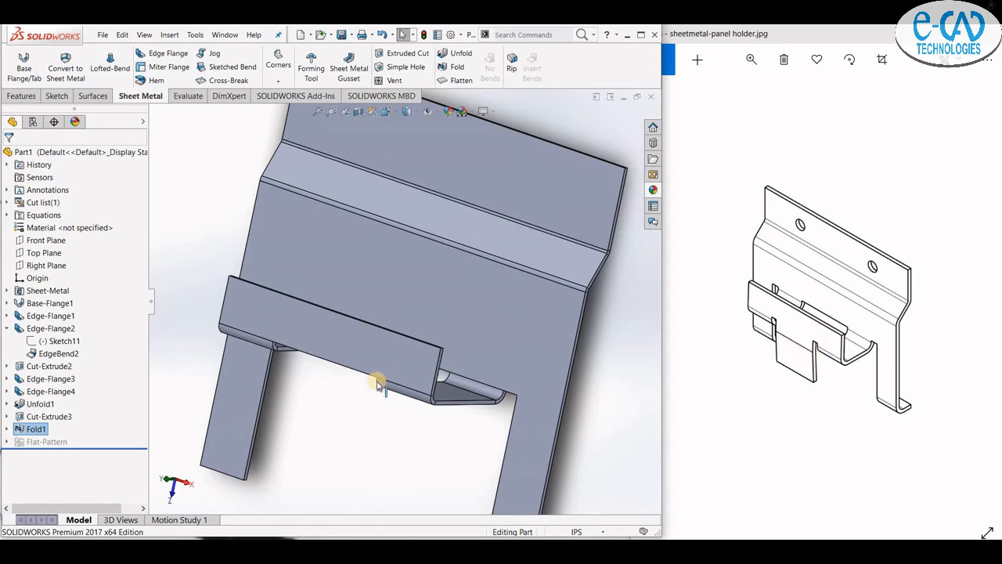
pyautogui.moveTo(374, 380); pyautogui.dragTo(433, 327, button='middle')
pyautogui.scroll(-3, 433, 327)
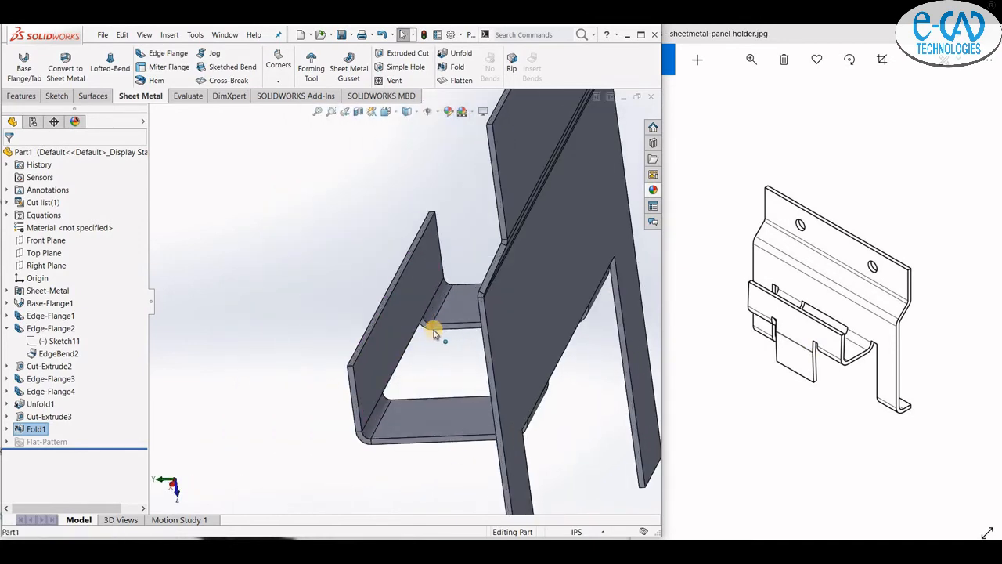
pyautogui.click(423, 323)
pyautogui.click(454, 53)
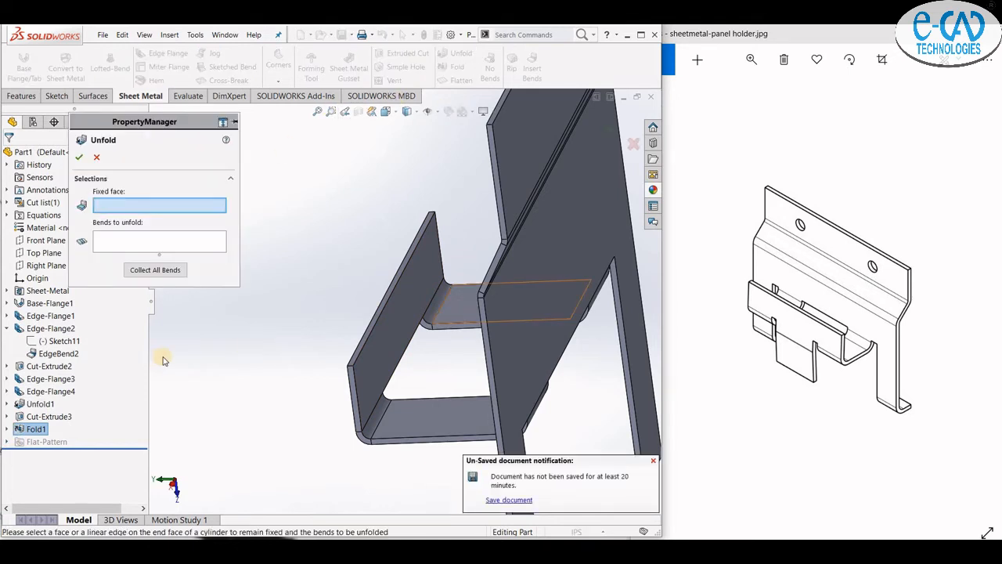
pyautogui.click(97, 158)
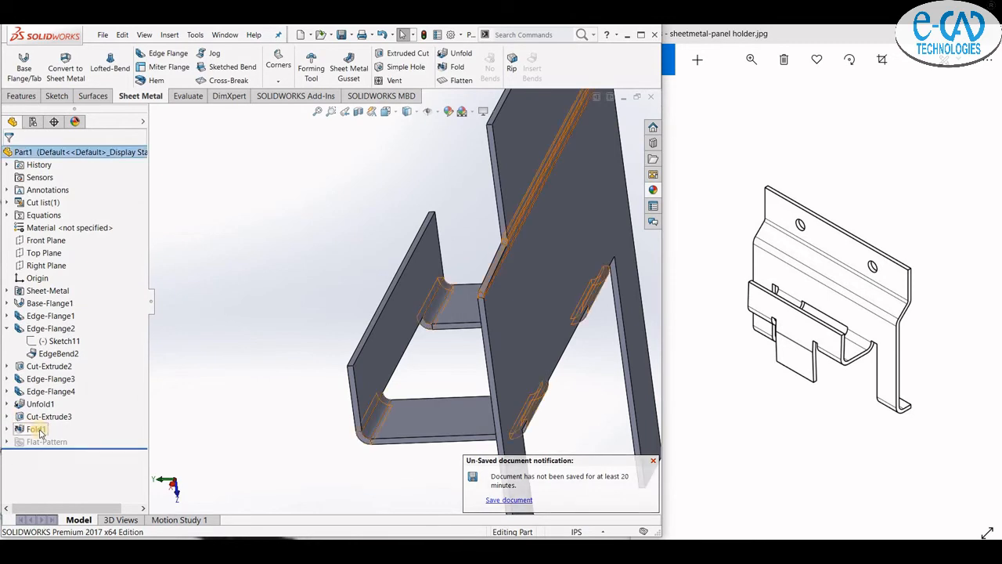
# Step: Reopen the holder opening's cut sketch and move its outer edge line about 0.04 in outward past the outer bend line
pyautogui.click(8, 416)
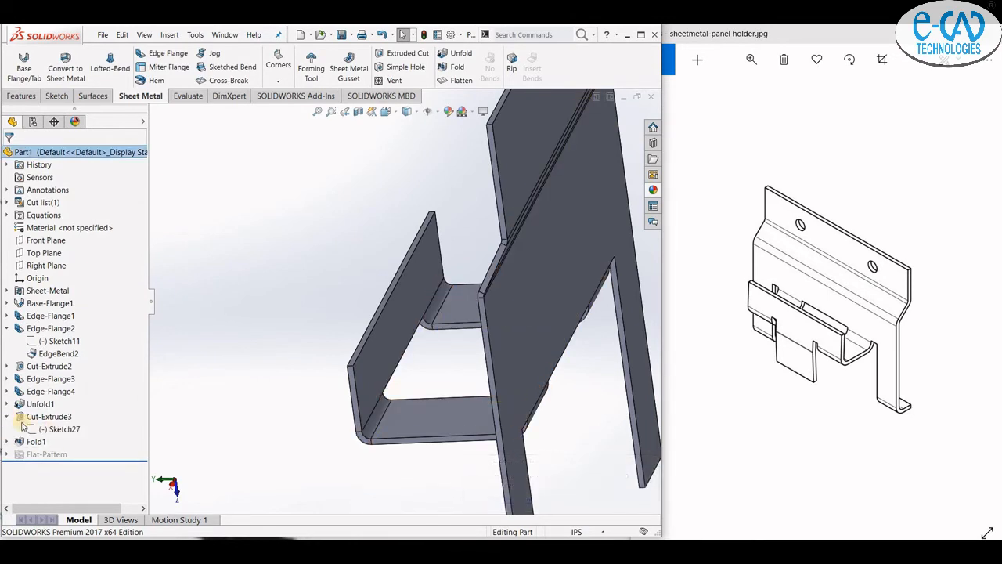
pyautogui.doubleClick(44, 429)
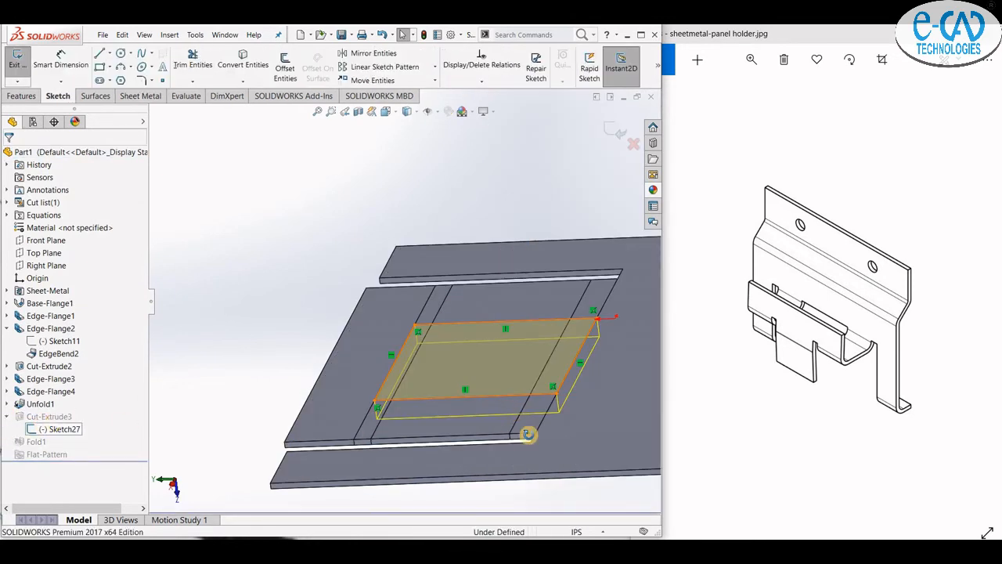
pyautogui.moveTo(529, 434); pyautogui.dragTo(452, 334, button='middle')
pyautogui.scroll(-3, 345, 213)
pyautogui.scroll(3, 396, 291)
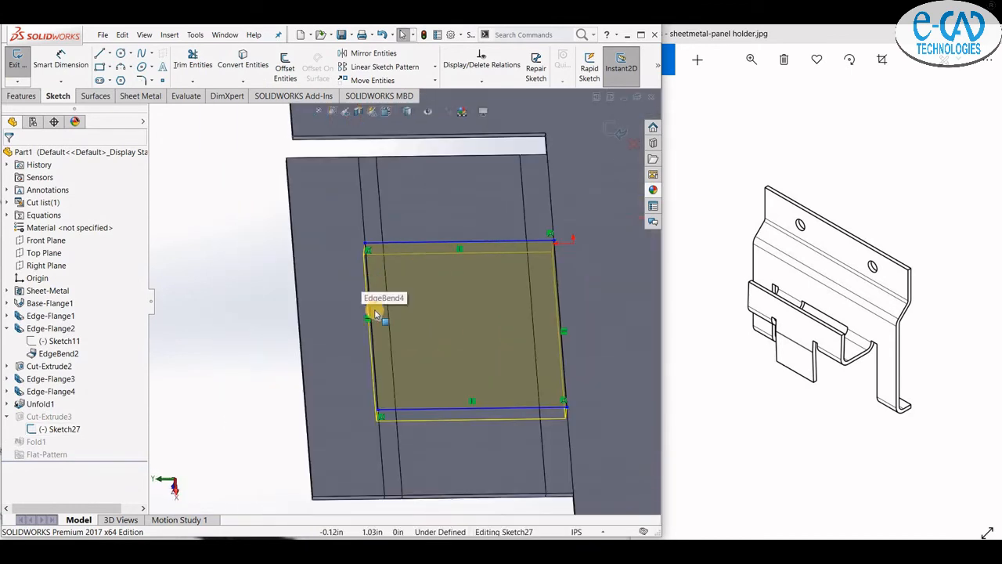
pyautogui.scroll(-3, 377, 346)
pyautogui.click(377, 346)
pyautogui.scroll(2, 365, 346)
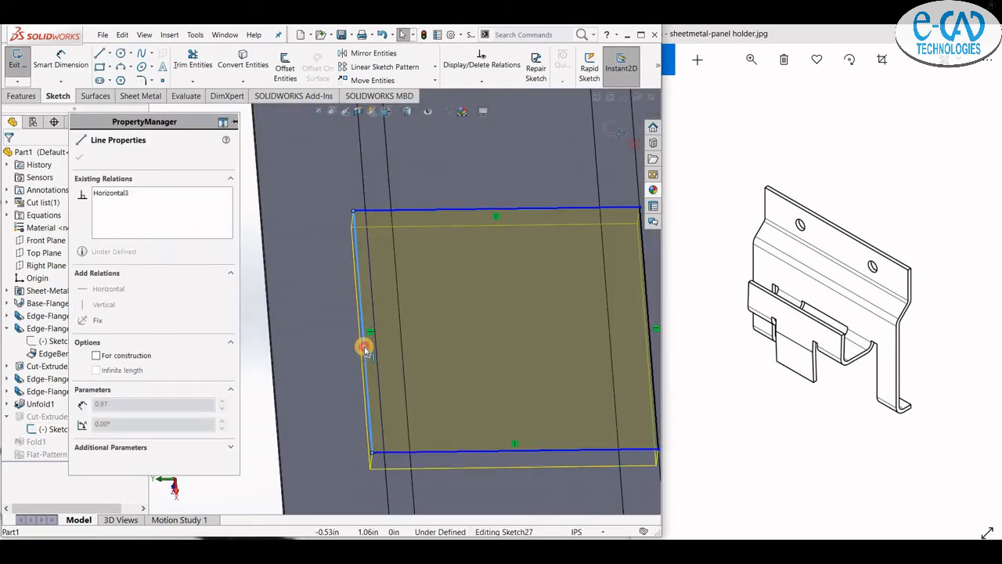
pyautogui.moveTo(362, 347); pyautogui.dragTo(361, 346)
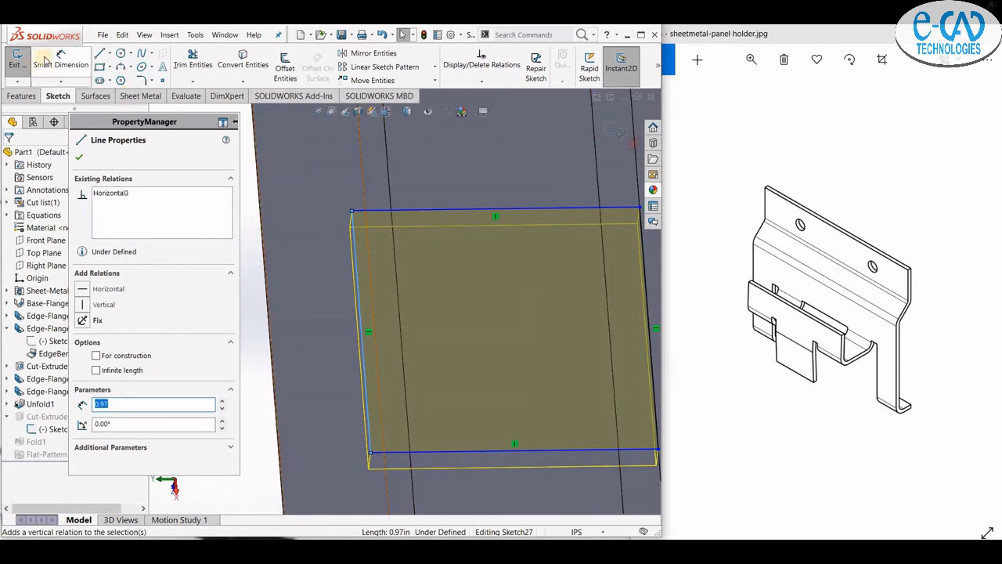
# Step: Dimension the distance between the bend line and the sketch's outer edge line, keeping its current value, and rebuild the part from the sketch
pyautogui.click(47, 61)
pyautogui.click(372, 291)
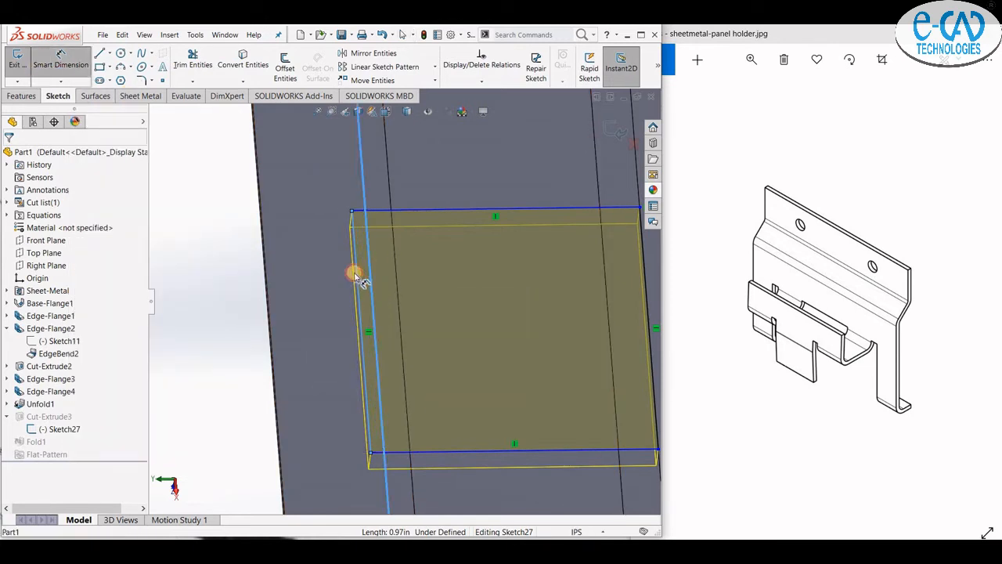
pyautogui.click(359, 288)
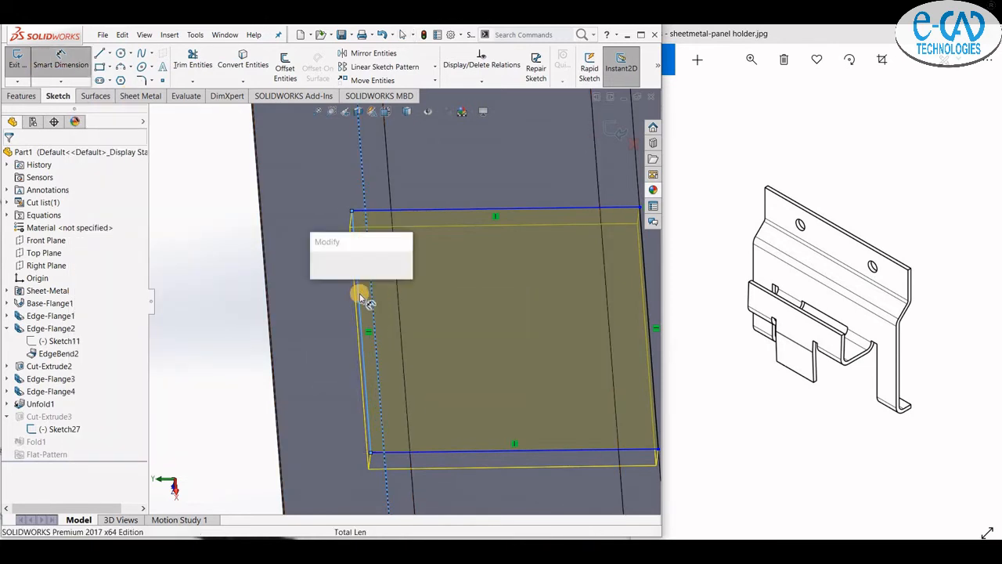
pyautogui.click(316, 269)
pyautogui.scroll(6, 362, 237)
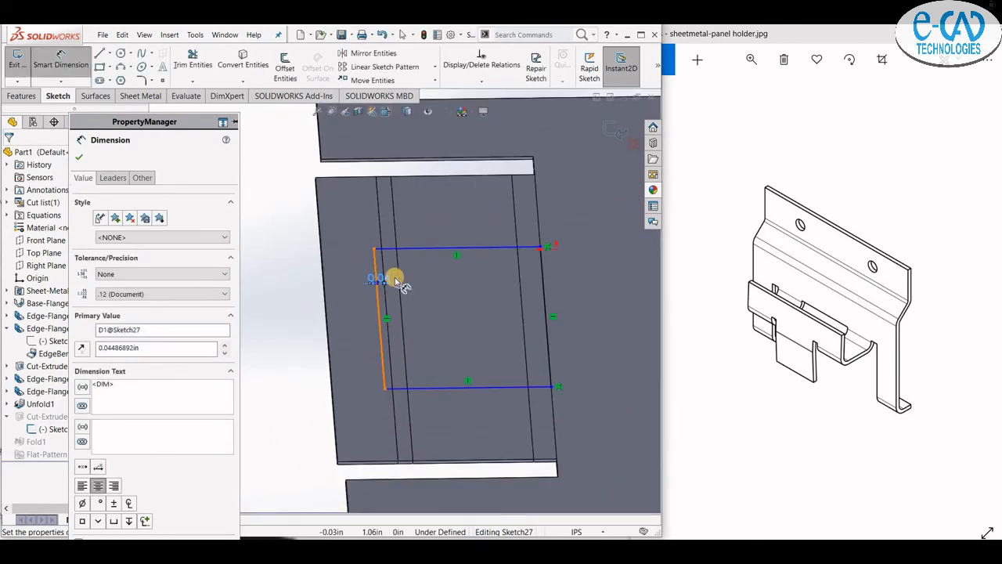
pyautogui.click(615, 132)
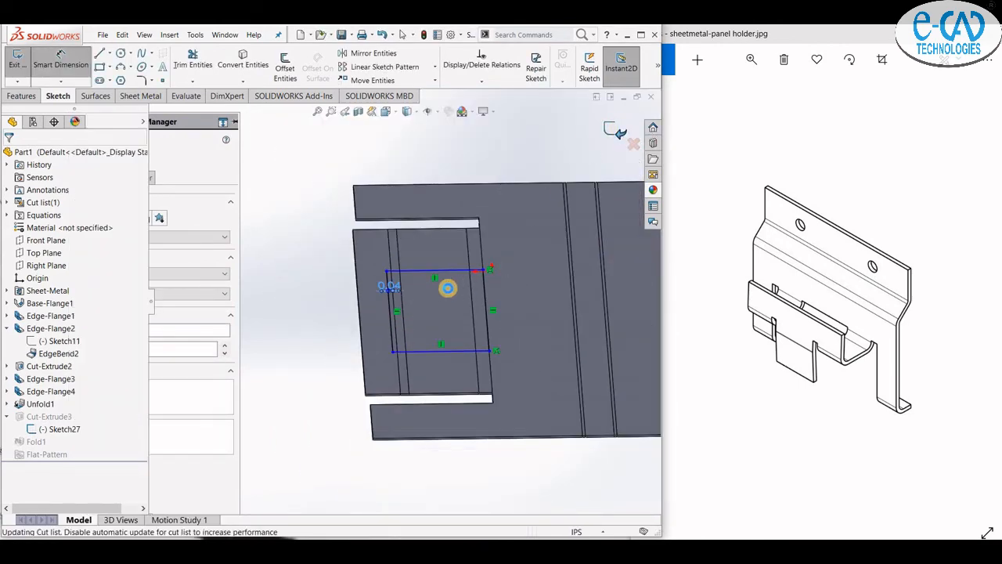
pyautogui.moveTo(425, 260)
pyautogui.mouseDown(button='middle')
pyautogui.moveTo(440, 251)
pyautogui.moveTo(494, 266)
pyautogui.moveTo(458, 294)
pyautogui.moveTo(437, 291)
pyautogui.mouseUp(button='middle')
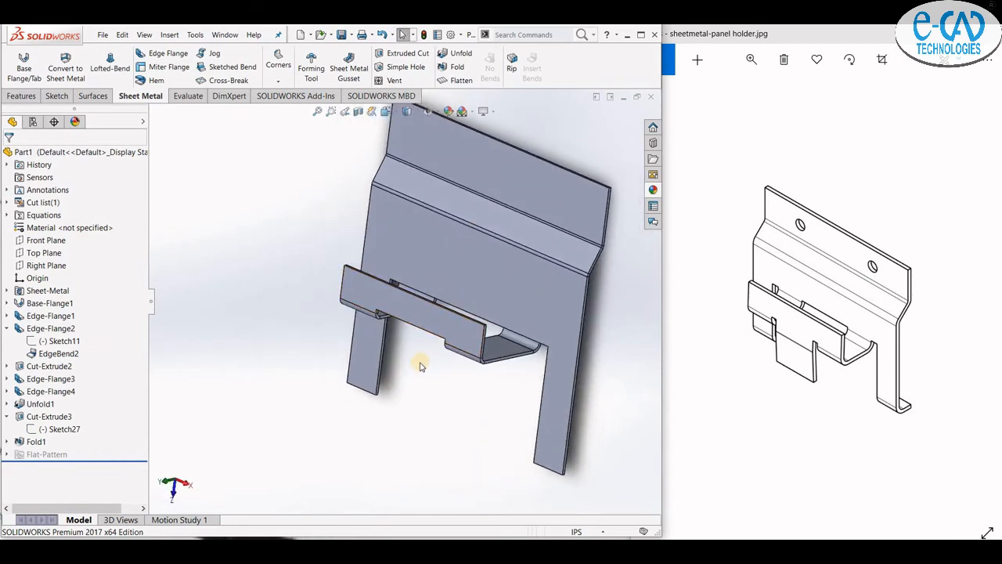
# Step: Compare the opening with the drawing's isometric view and start a sketch on the holder's front upright flange face, viewed face-on
pyautogui.scroll(-4, 427, 332)
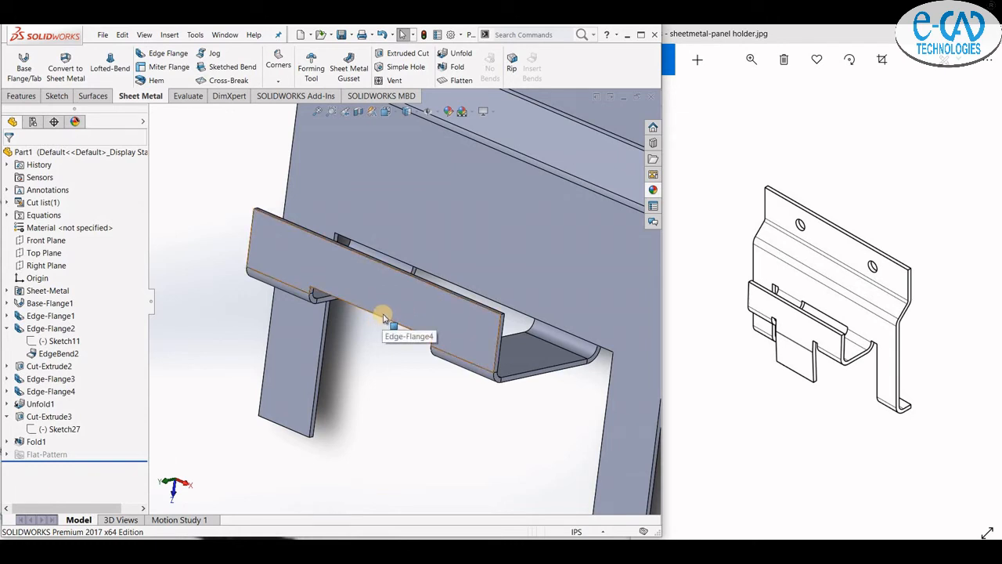
pyautogui.click(834, 368)
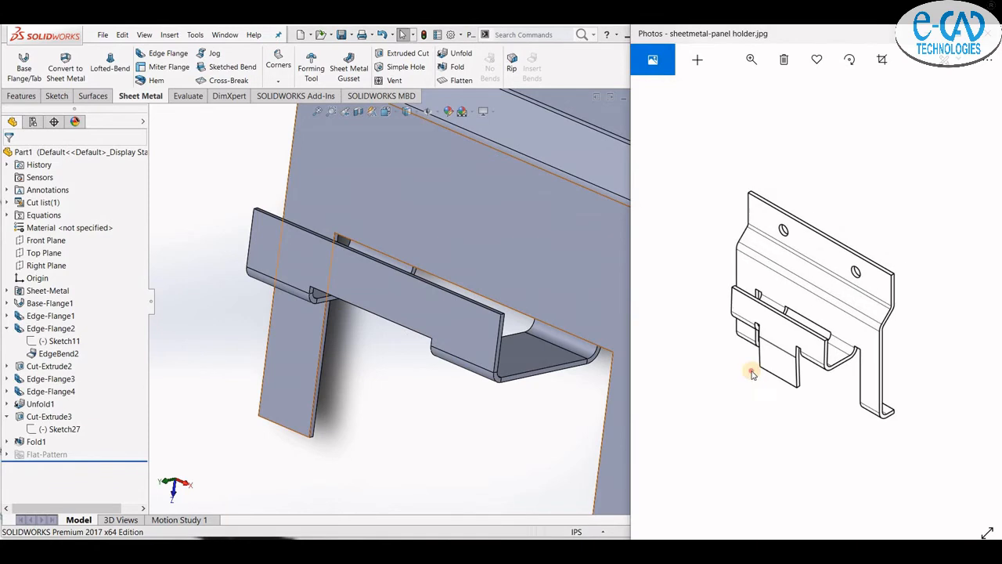
pyautogui.click(376, 297)
pyautogui.click(415, 306)
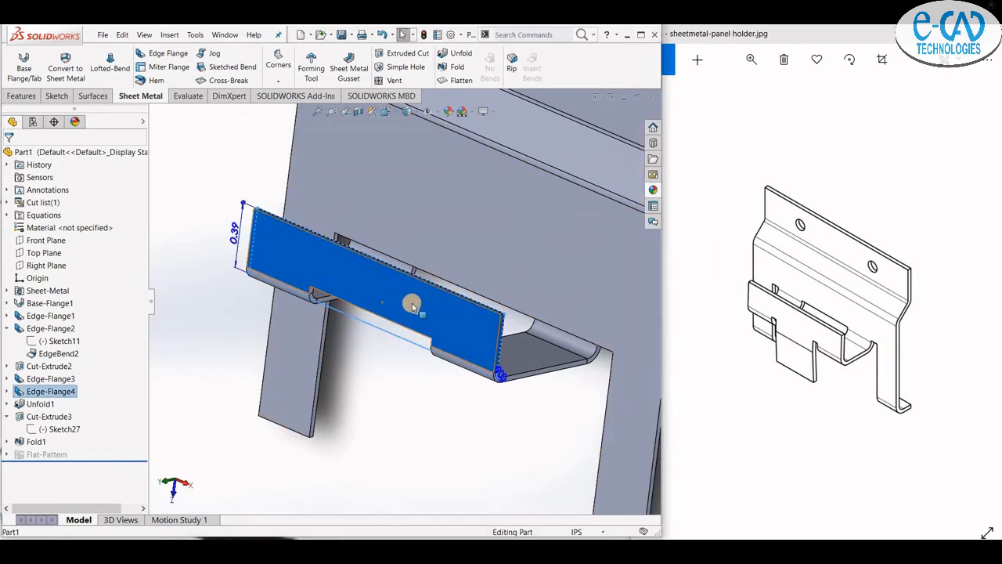
pyautogui.click(417, 378)
pyautogui.click(411, 301)
pyautogui.click(451, 274)
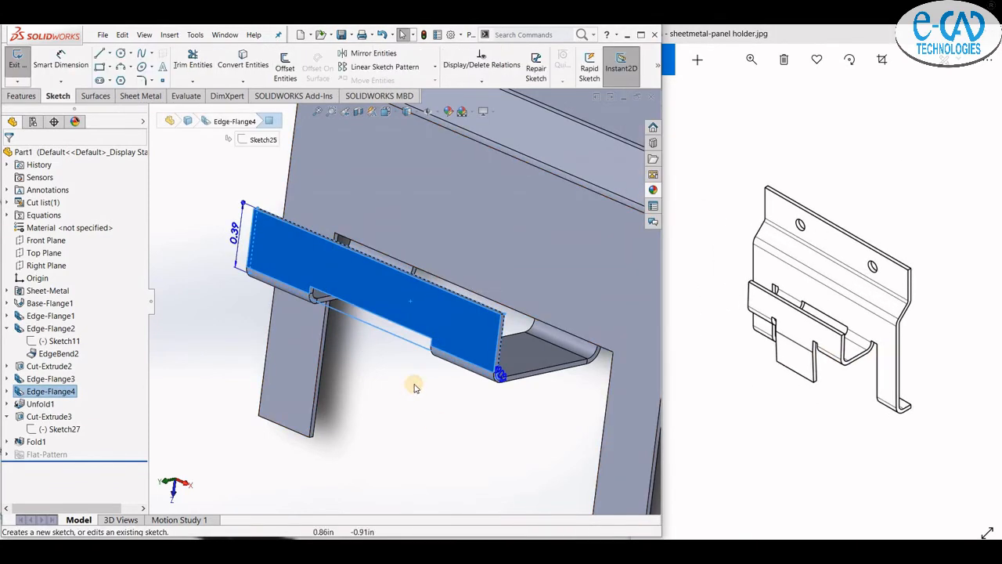
pyautogui.hotkey('ctrl', '8')
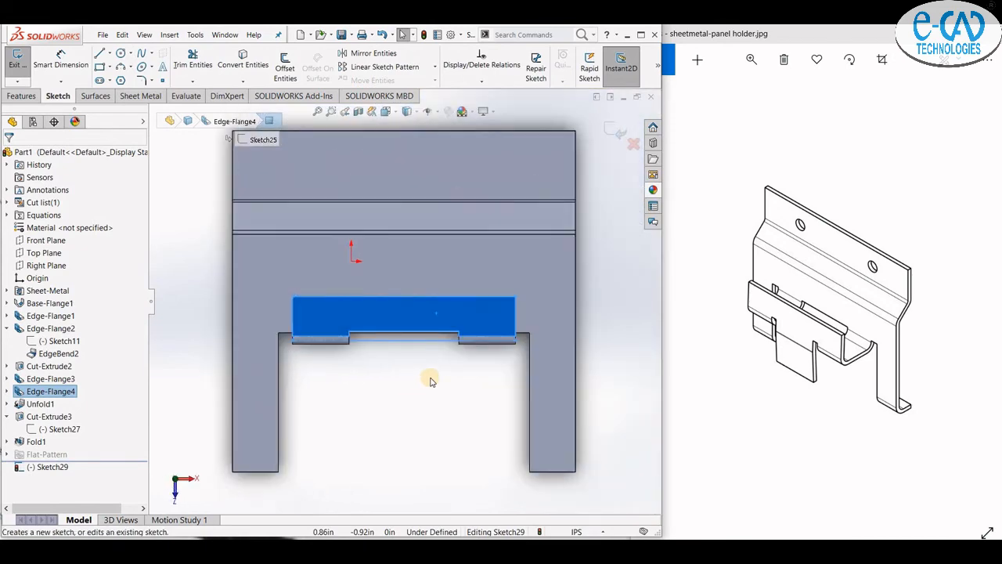
# Step: Consult the drawing's front view and sketch a short horizontal line inward from the opening's upper corner for the 3/32 in slot
pyautogui.moveTo(763, 375); pyautogui.dragTo(796, 370)
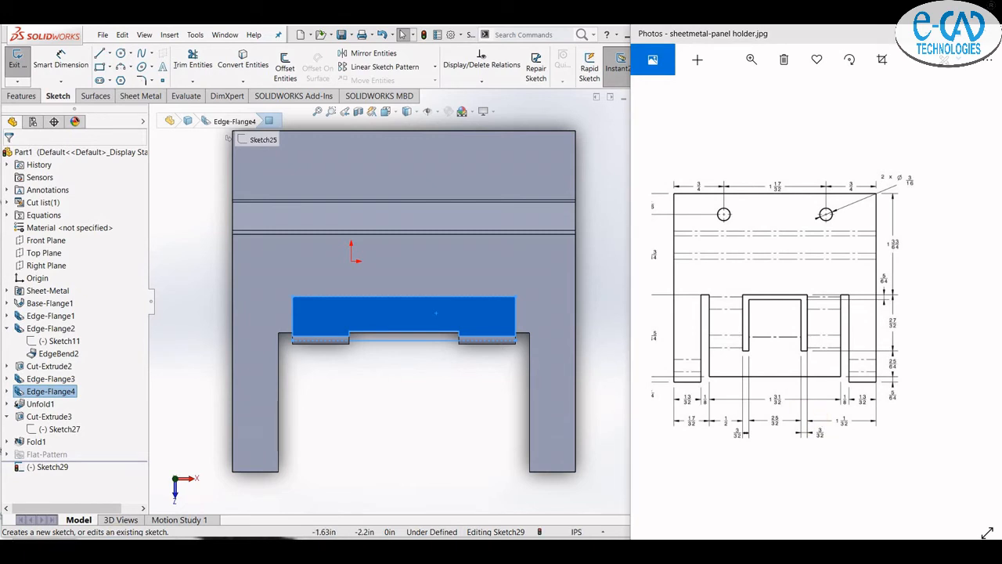
pyautogui.scroll(-4, 423, 333)
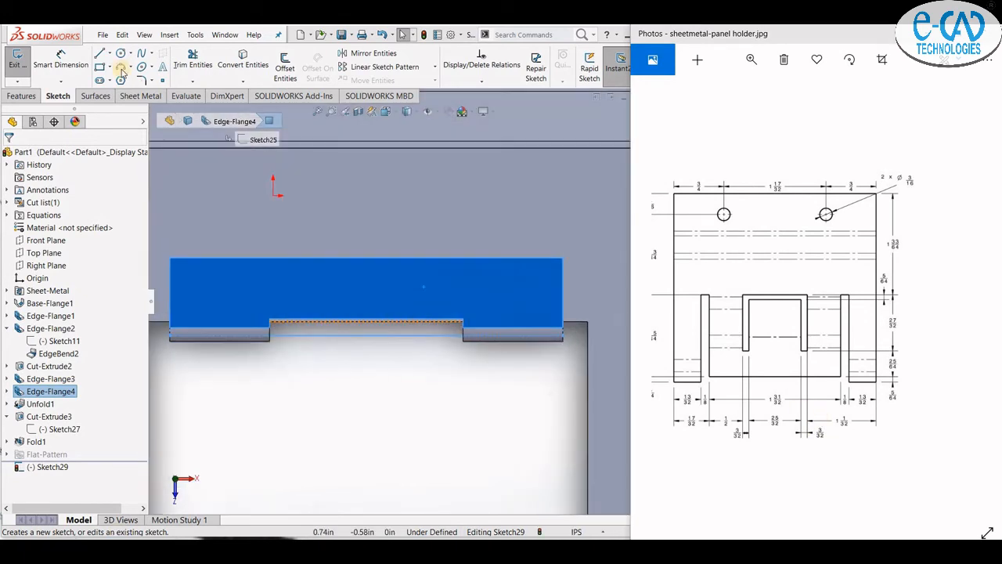
pyautogui.click(99, 53)
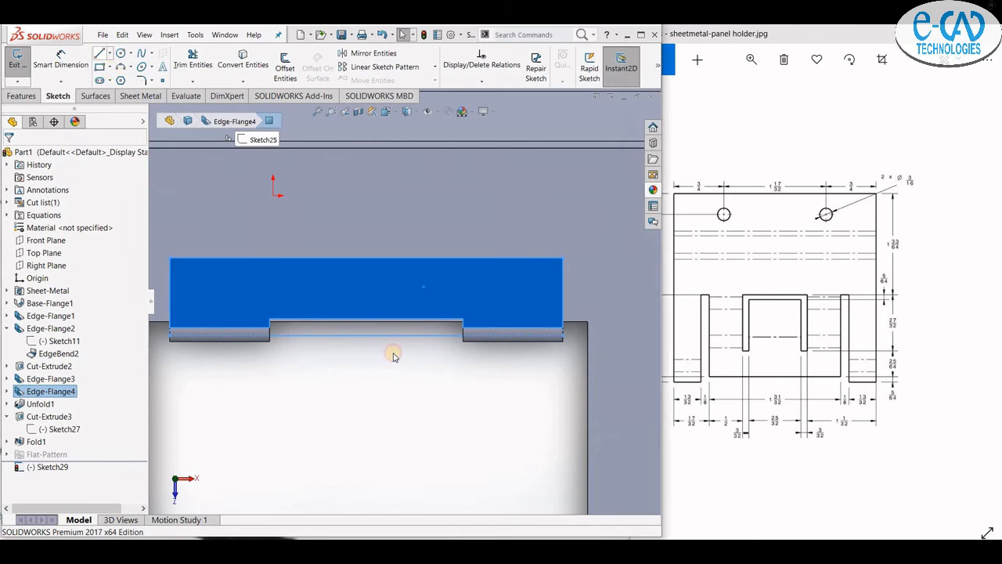
pyautogui.click(464, 319)
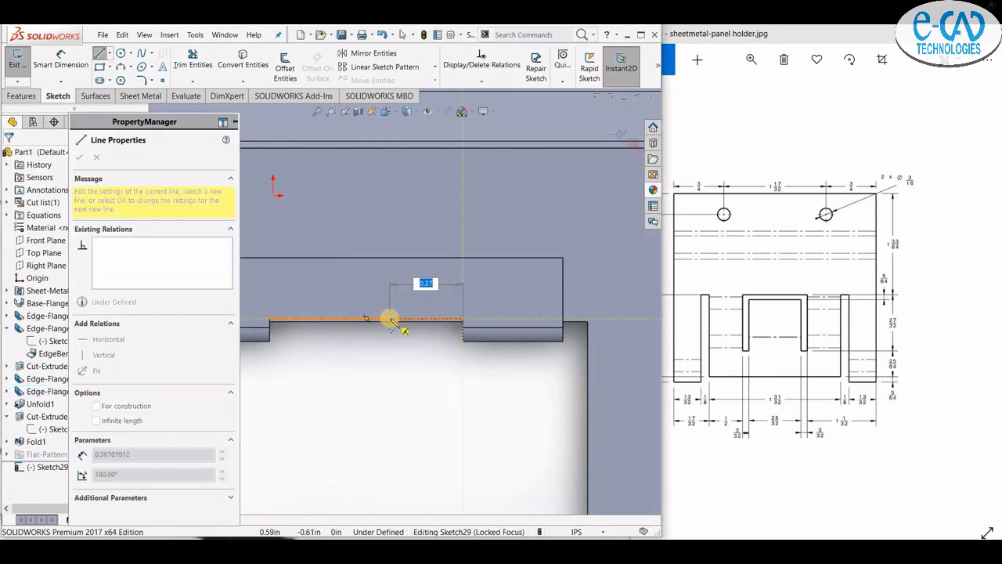
pyautogui.press('Return')
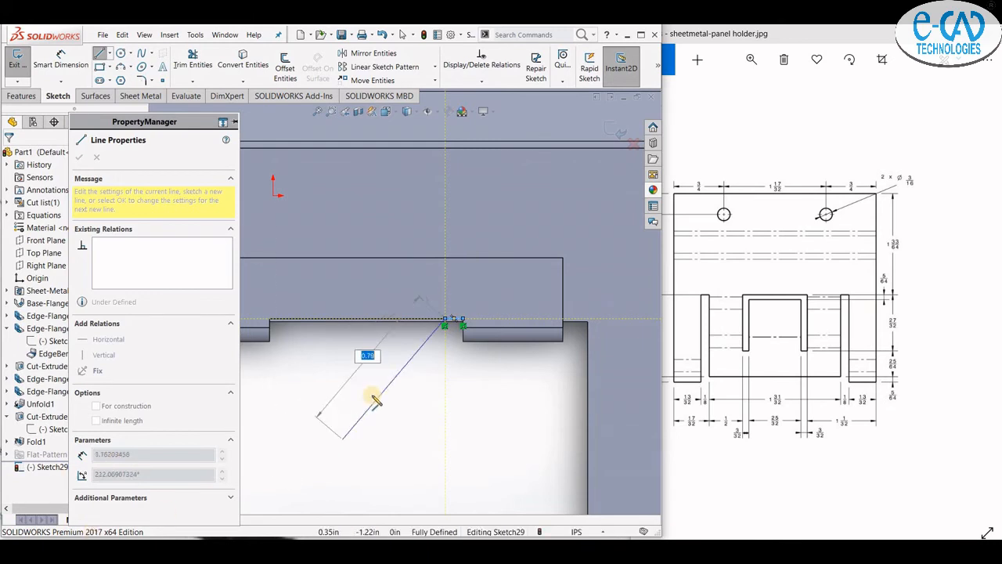
# Step: Sketch a closed rectangle hanging from the opening's upper edge, 0.78 in wide and about 0.77 in high, starting at the short line's end
pyautogui.scroll(3, 439, 385)
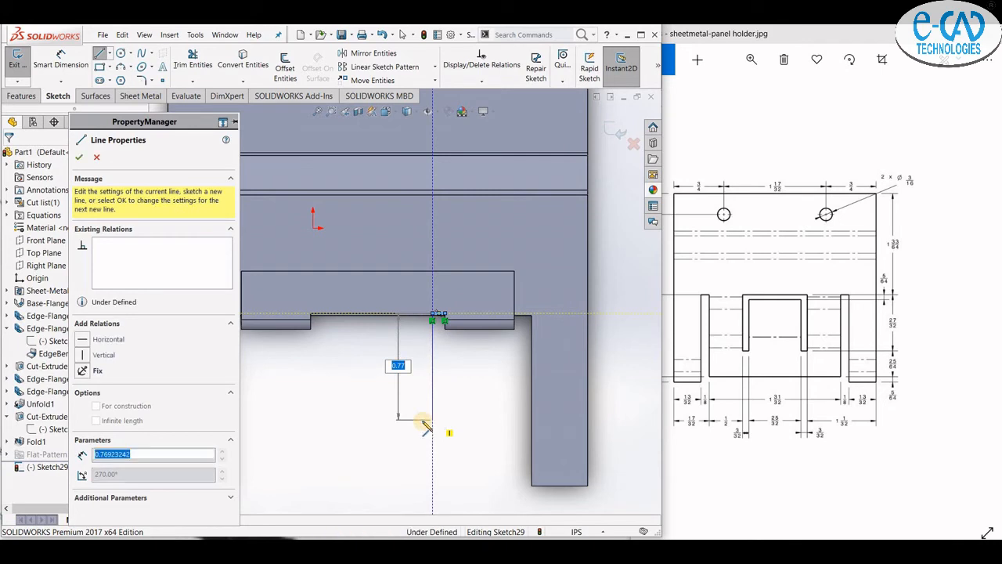
pyautogui.click(432, 419)
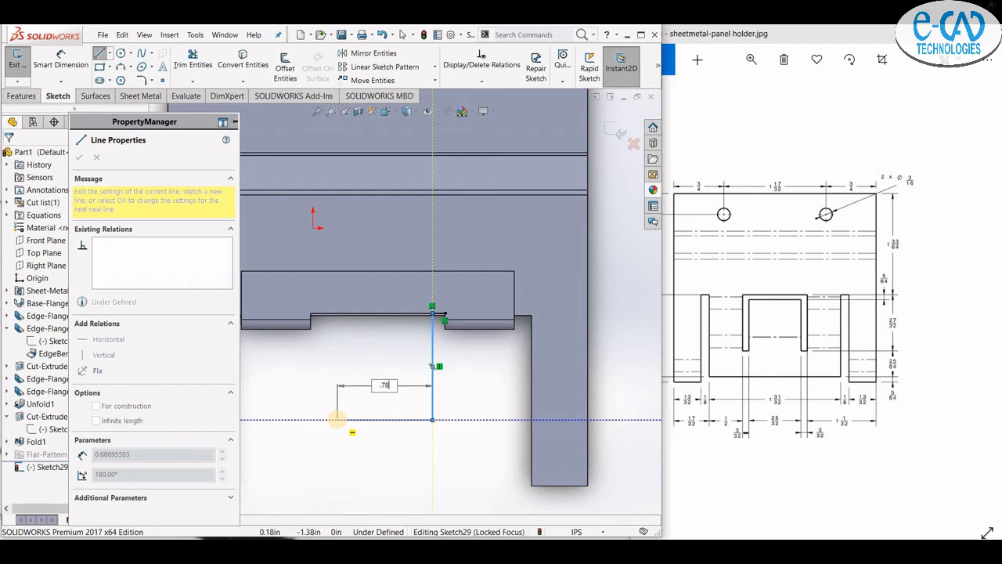
pyautogui.click(324, 420)
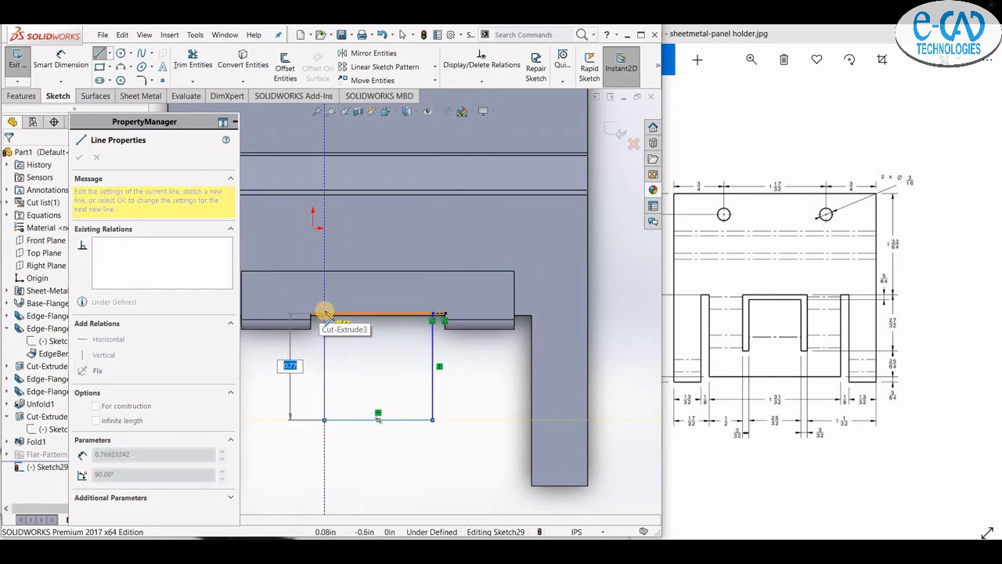
pyautogui.click(324, 315)
pyautogui.click(433, 315)
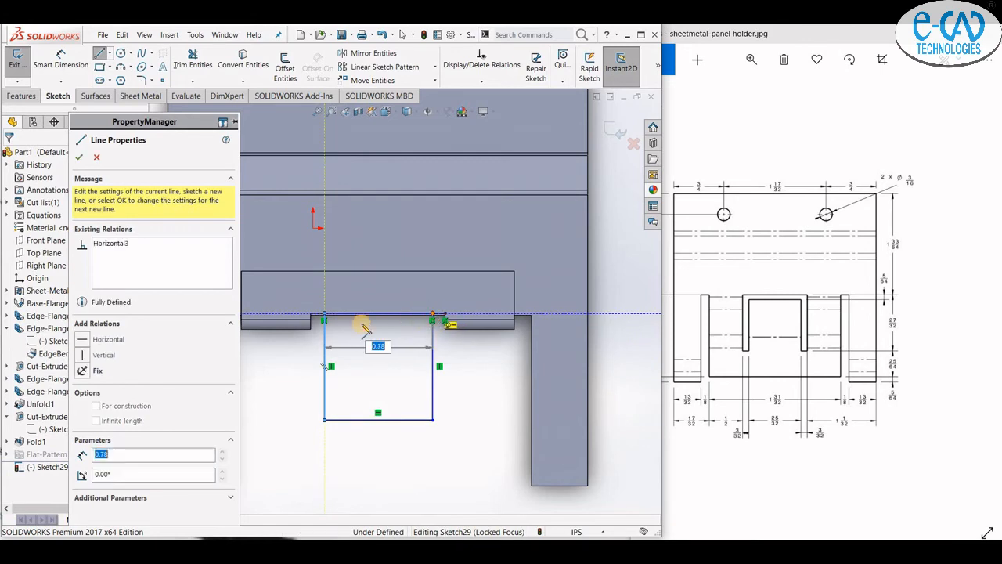
# Step: Try to create a Base Flange/Tab from the rectangle sketch with the short offset line still attached
pyautogui.click(141, 96)
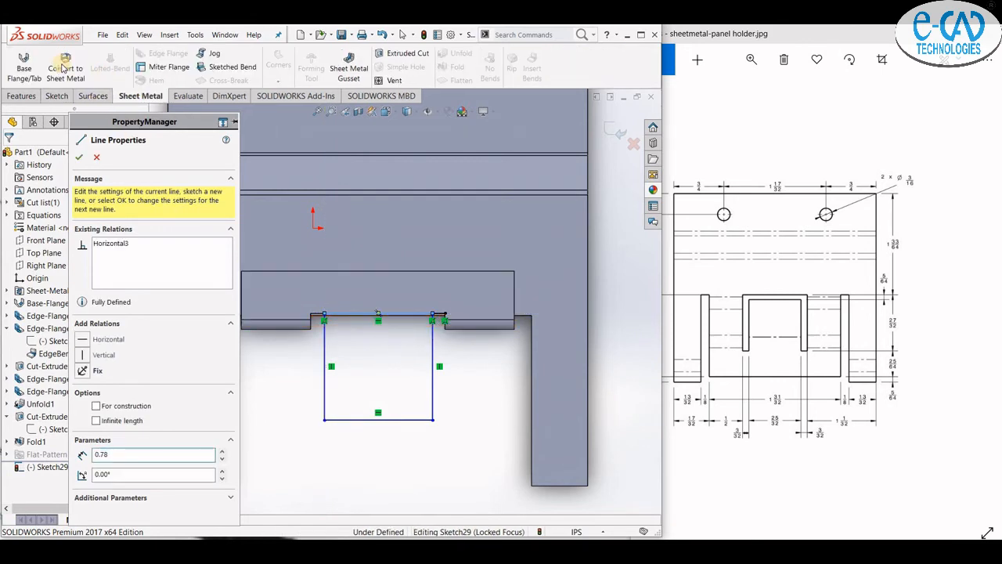
pyautogui.click(26, 69)
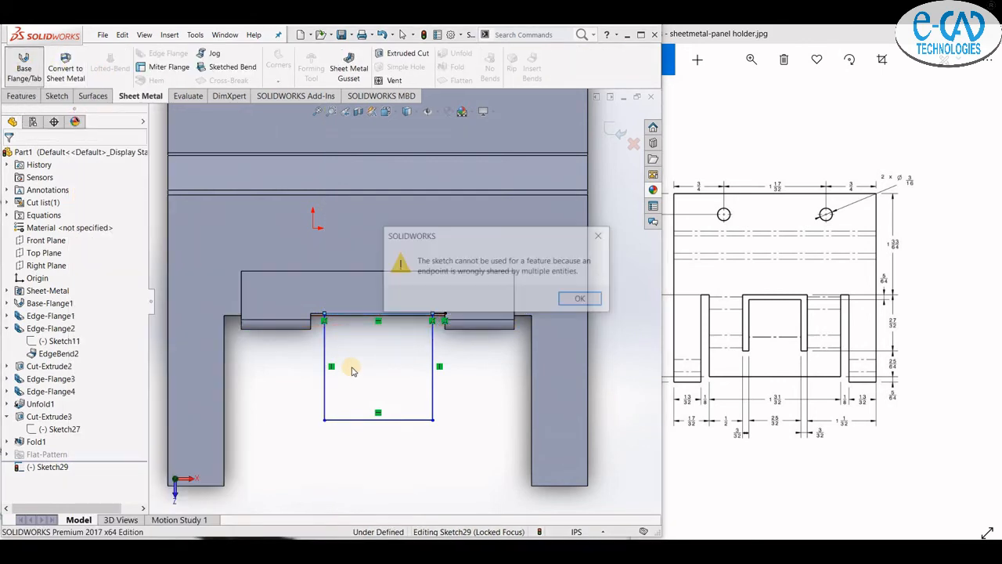
pyautogui.click(582, 299)
# Step: Trim away the short horizontal offset line beside the rectangle's upper corner
pyautogui.moveTo(338, 365); pyautogui.dragTo(368, 376, button='middle')
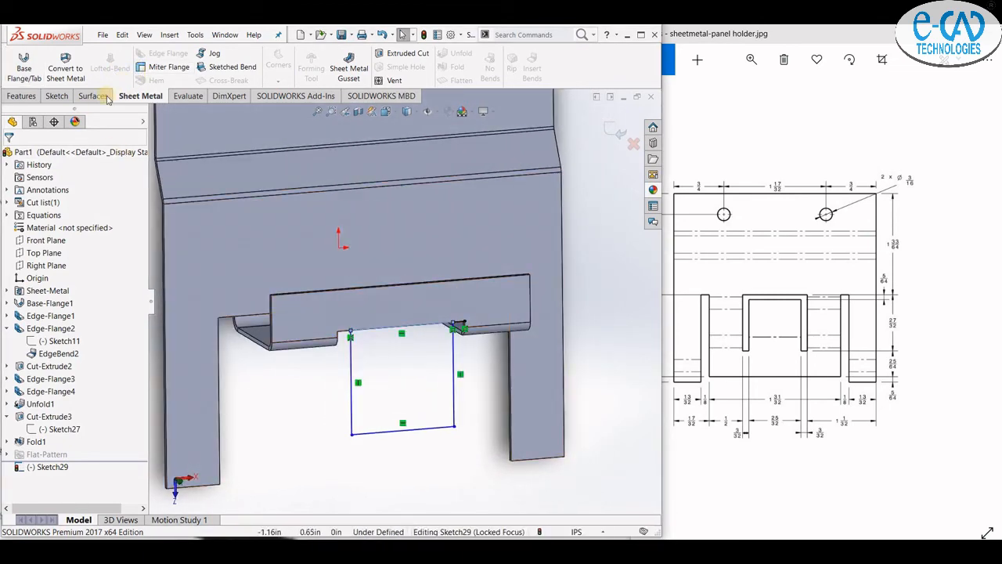
pyautogui.click(63, 96)
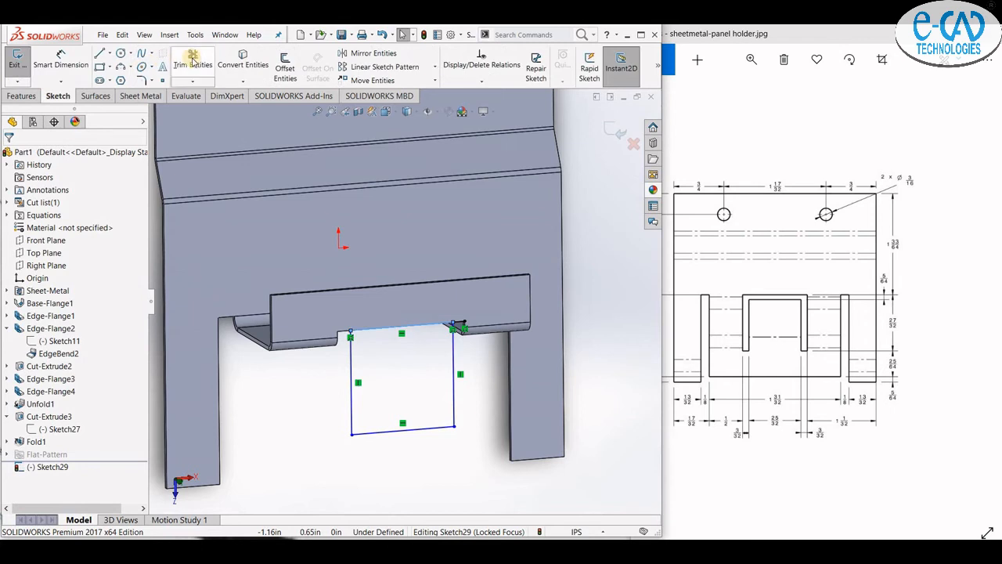
pyautogui.click(193, 62)
pyautogui.scroll(-3, 537, 401)
pyautogui.scroll(-2, 429, 289)
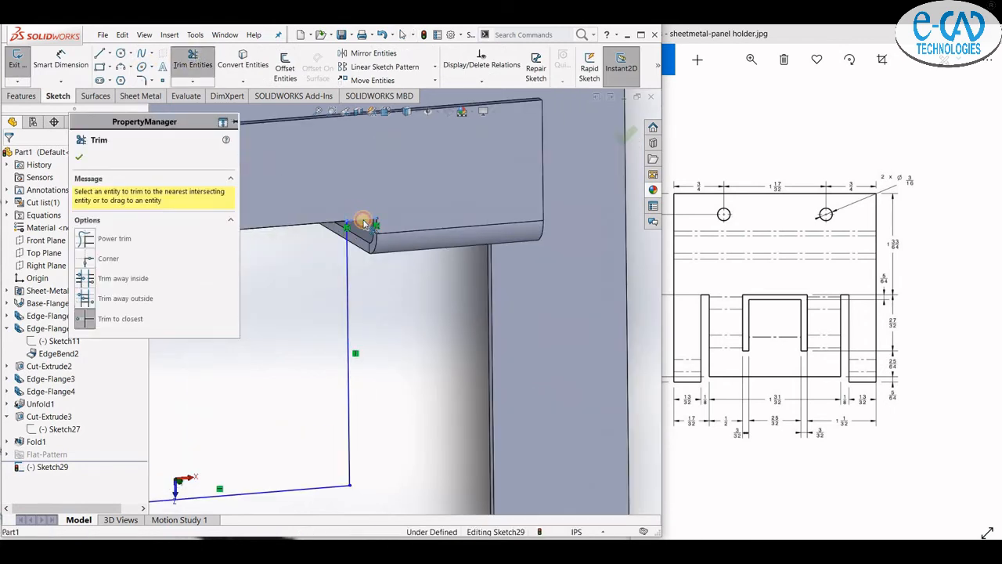
pyautogui.click(364, 222)
pyautogui.scroll(4, 428, 274)
pyautogui.scroll(3, 429, 275)
pyautogui.scroll(-2, 344, 291)
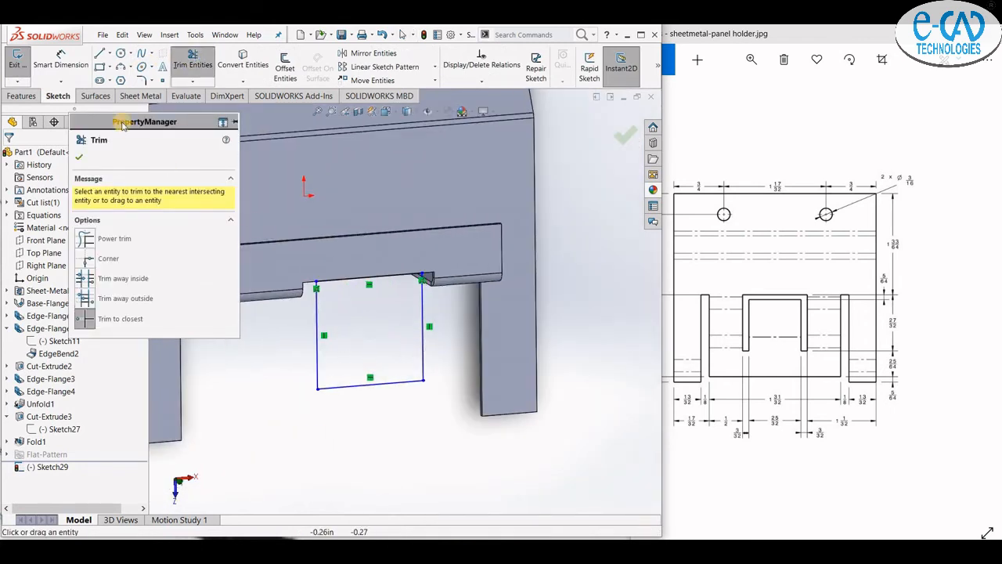
# Step: Create a Base Flange/Tab from the closed rectangle below the front flange and inspect the tab from the side
pyautogui.click(125, 96)
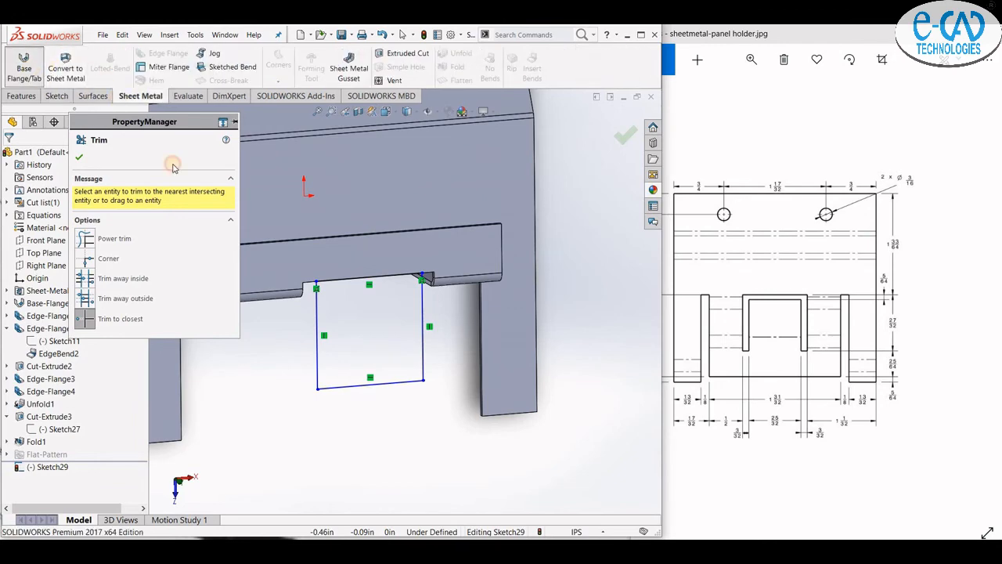
pyautogui.click(24, 67)
pyautogui.moveTo(379, 331)
pyautogui.mouseDown(button='middle')
pyautogui.moveTo(450, 329)
pyautogui.moveTo(405, 342)
pyautogui.moveTo(396, 271)
pyautogui.moveTo(329, 315)
pyautogui.mouseUp(button='middle')
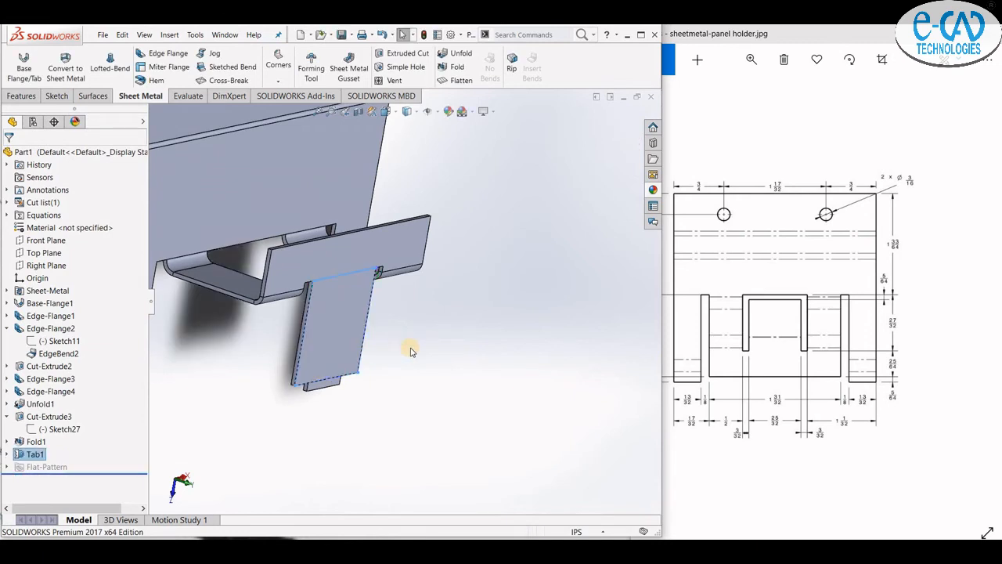
# Step: Start an edge flange on the bottom edge of the back plate's right leg, directed rearward, with a length of 0.07 in
pyautogui.moveTo(410, 351)
pyautogui.mouseDown(button='middle')
pyautogui.moveTo(425, 357)
pyautogui.moveTo(463, 331)
pyautogui.moveTo(359, 322)
pyautogui.moveTo(379, 329)
pyautogui.mouseUp(button='middle')
pyautogui.moveTo(924, 399); pyautogui.dragTo(628, 414)
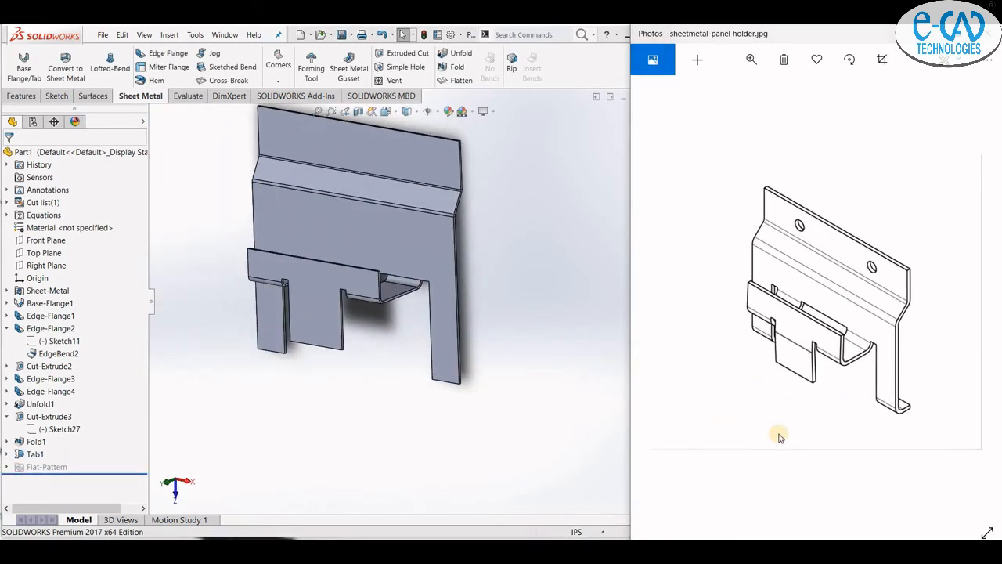
pyautogui.click(418, 394)
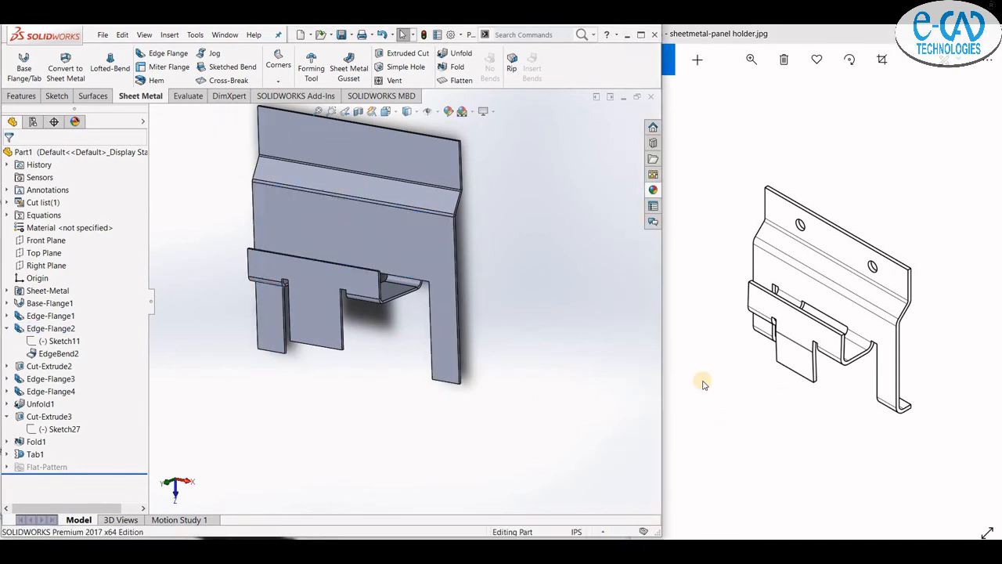
pyautogui.moveTo(513, 349)
pyautogui.mouseDown(button='middle')
pyautogui.moveTo(501, 336)
pyautogui.moveTo(480, 337)
pyautogui.mouseUp(button='middle')
pyautogui.moveTo(709, 407); pyautogui.dragTo(971, 371)
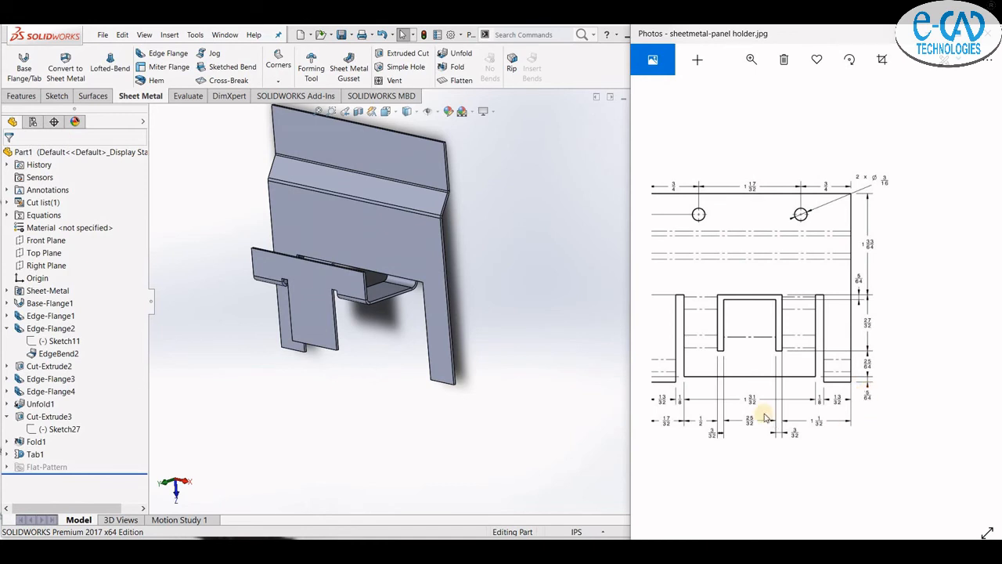
pyautogui.moveTo(760, 411); pyautogui.dragTo(811, 398)
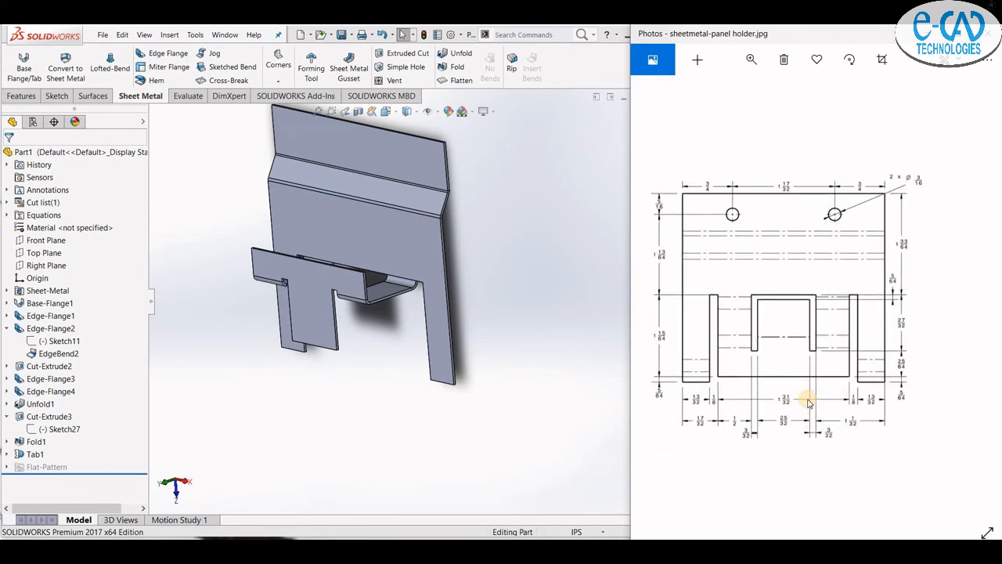
pyautogui.click(160, 53)
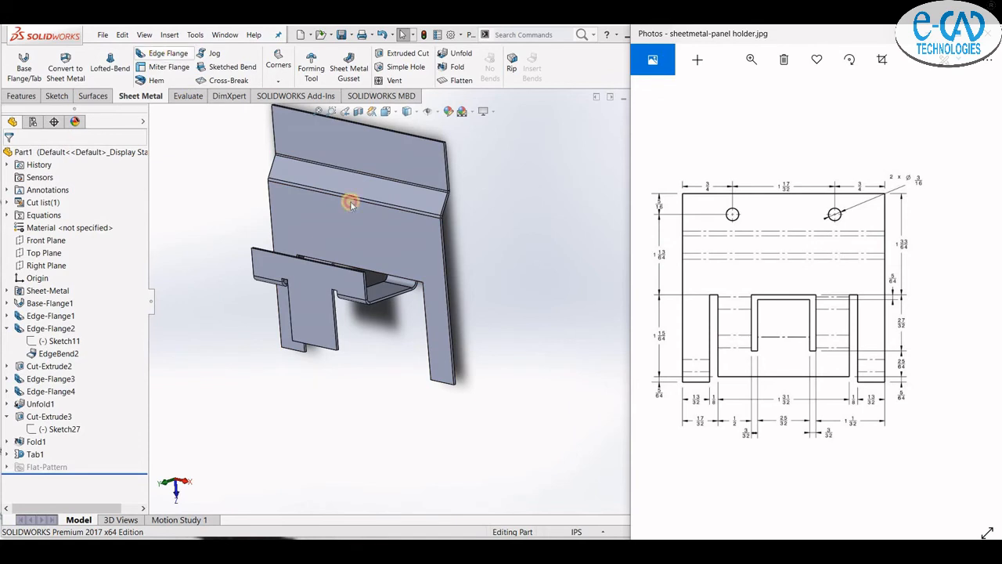
pyautogui.scroll(-5, 441, 368)
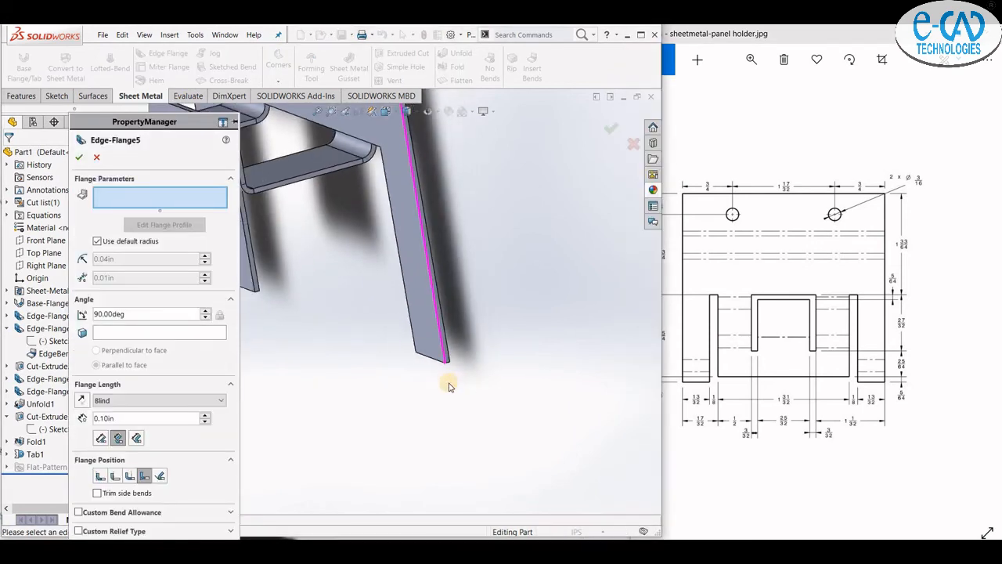
pyautogui.click(442, 365)
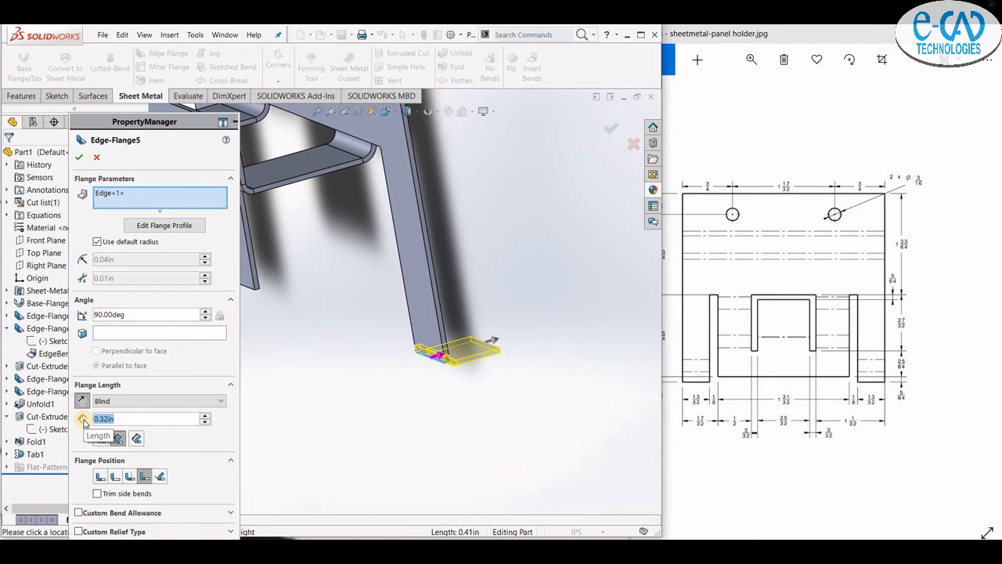
pyautogui.write('0.07')
pyautogui.press('Return')
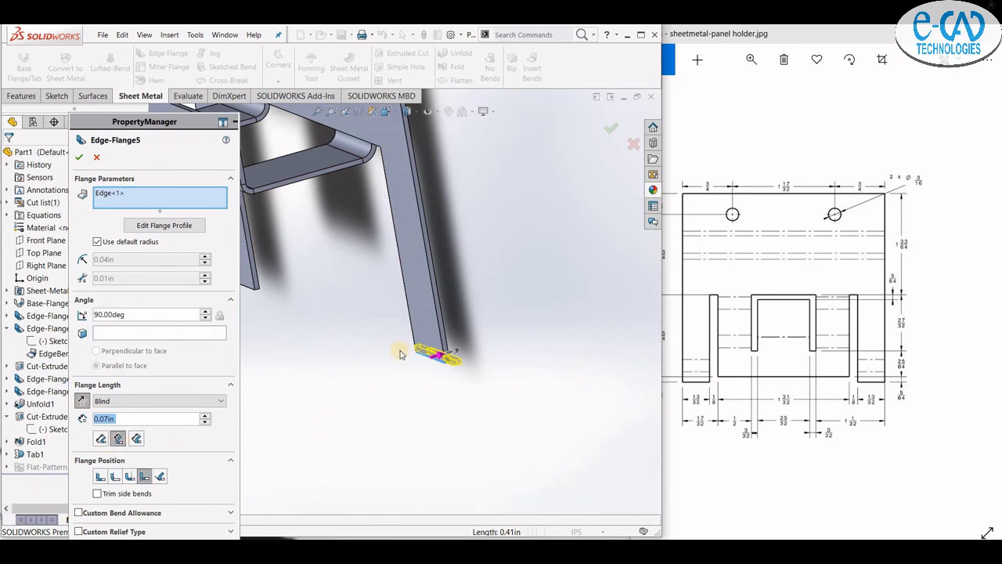
# Step: Set the flange position to Material Outside and create the flange on the right leg
pyautogui.scroll(-3, 431, 358)
pyautogui.moveTo(478, 387); pyautogui.dragTo(425, 377, button='middle')
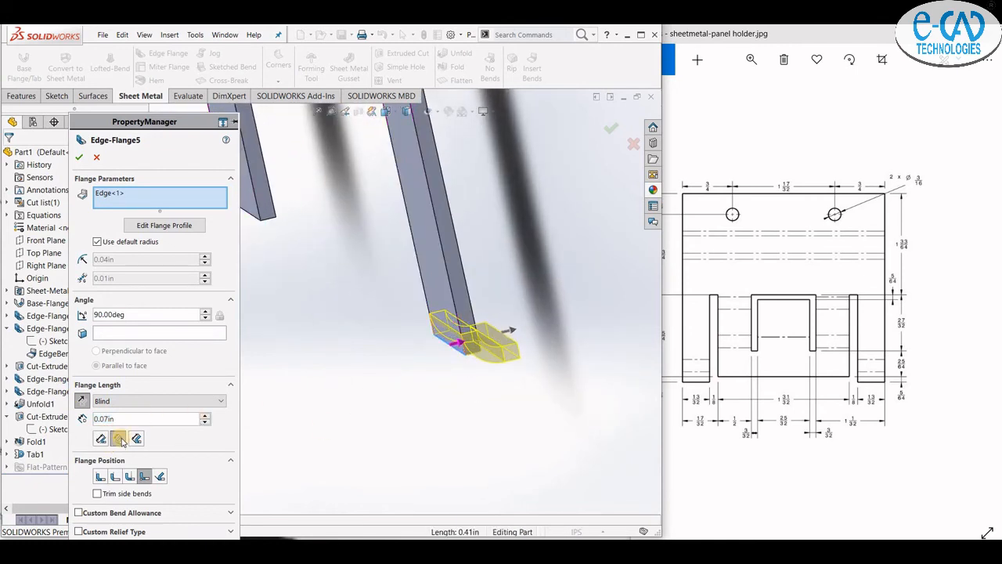
pyautogui.click(129, 479)
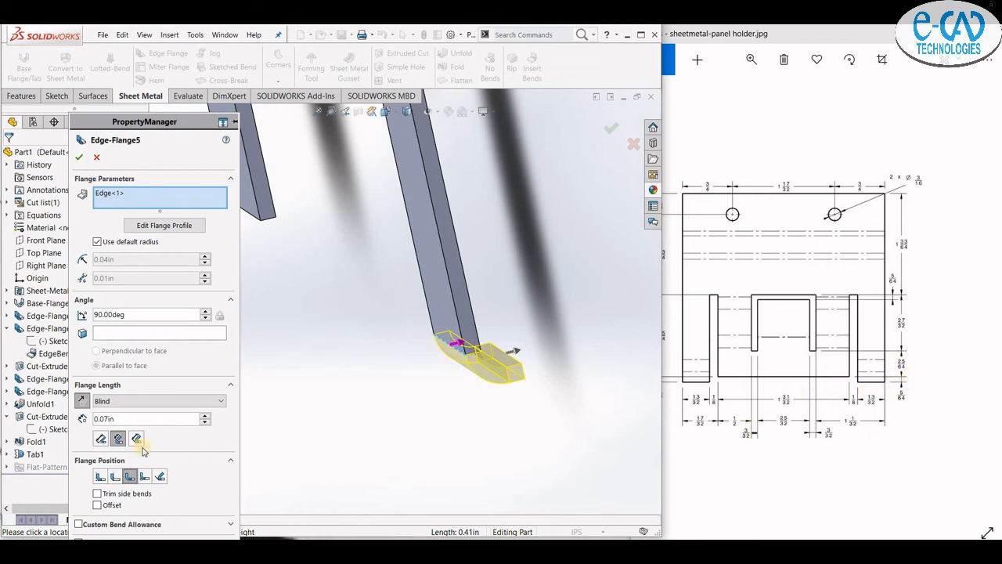
pyautogui.click(114, 477)
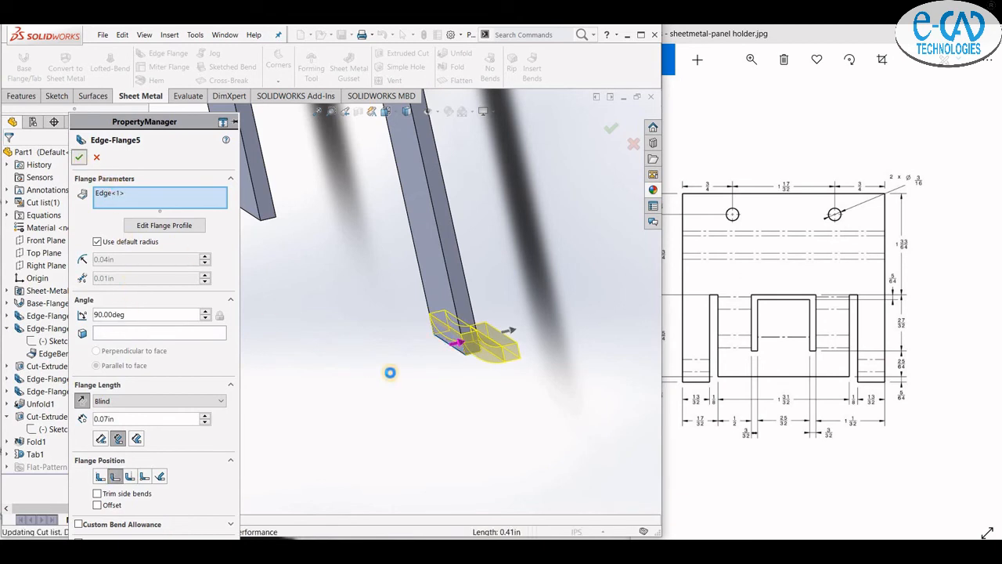
pyautogui.scroll(5, 456, 391)
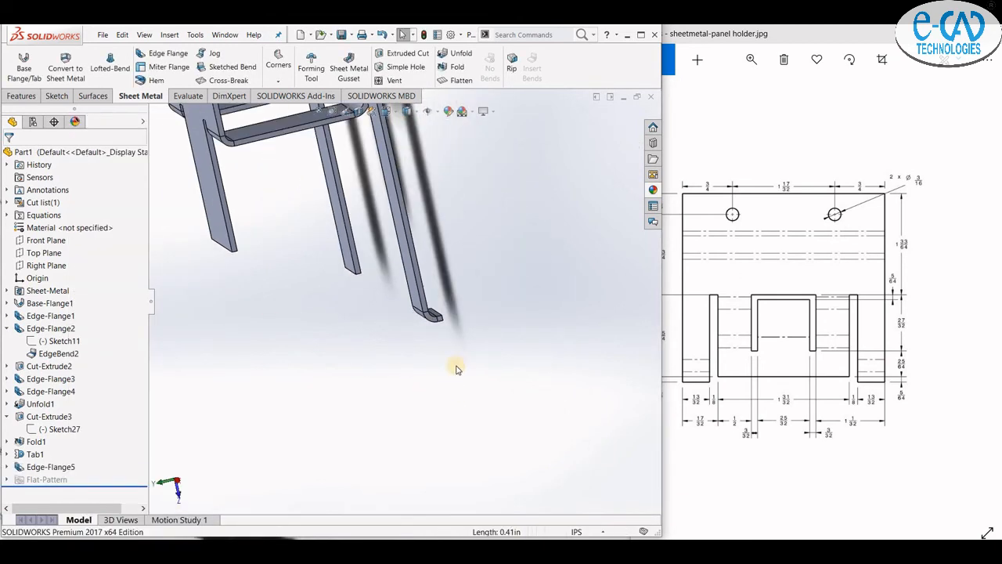
# Step: Create a matching 0.07 in edge flange on the bottom edge of the back plate's left leg
pyautogui.moveTo(369, 241); pyautogui.dragTo(344, 158, button='middle')
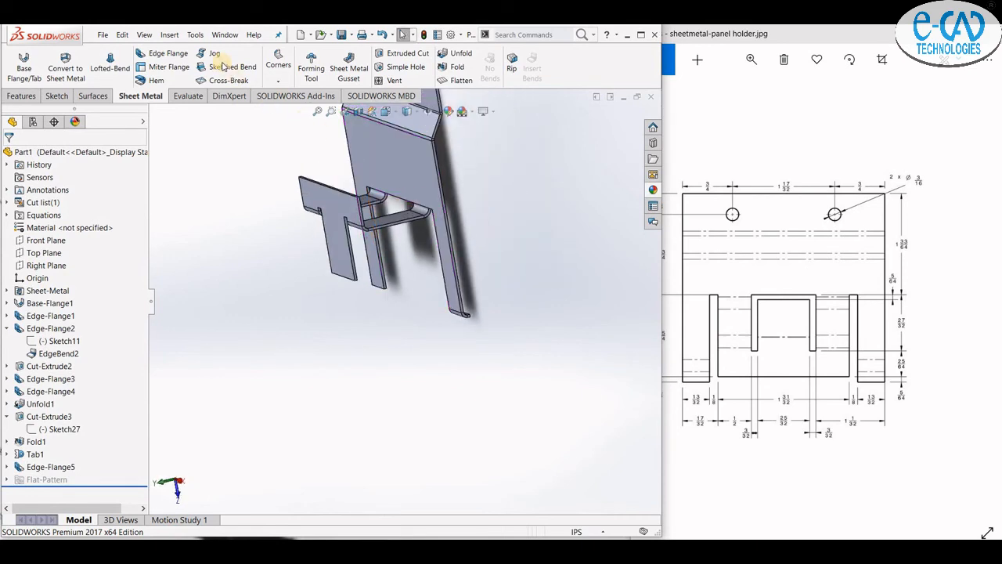
pyautogui.scroll(-3, 344, 280)
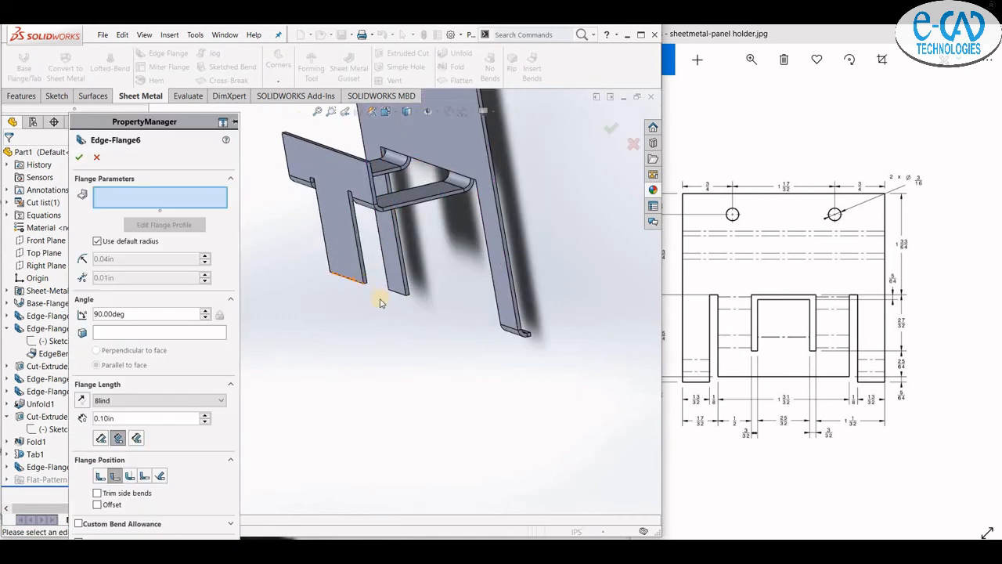
pyautogui.click(423, 293)
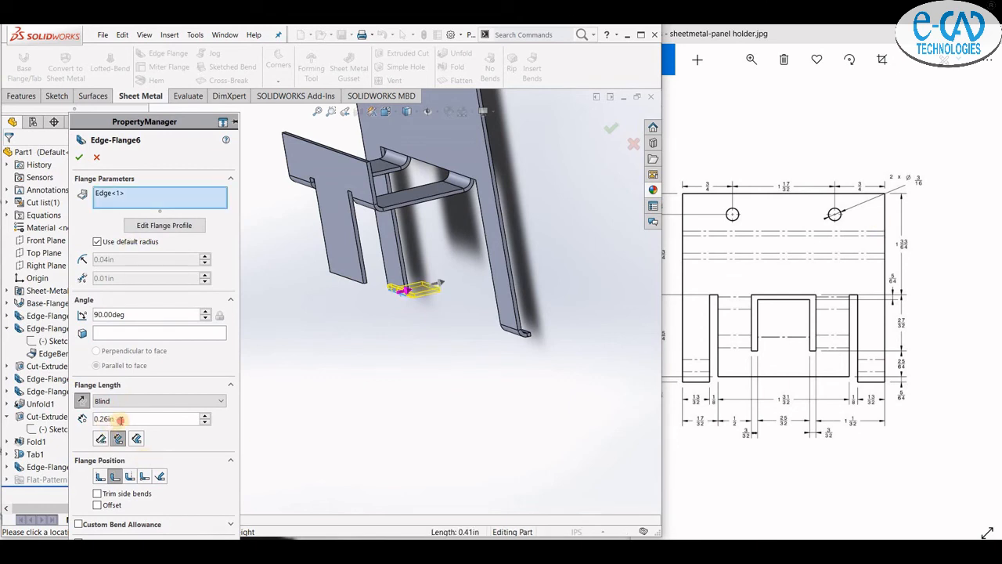
pyautogui.moveTo(131, 419); pyautogui.dragTo(61, 418)
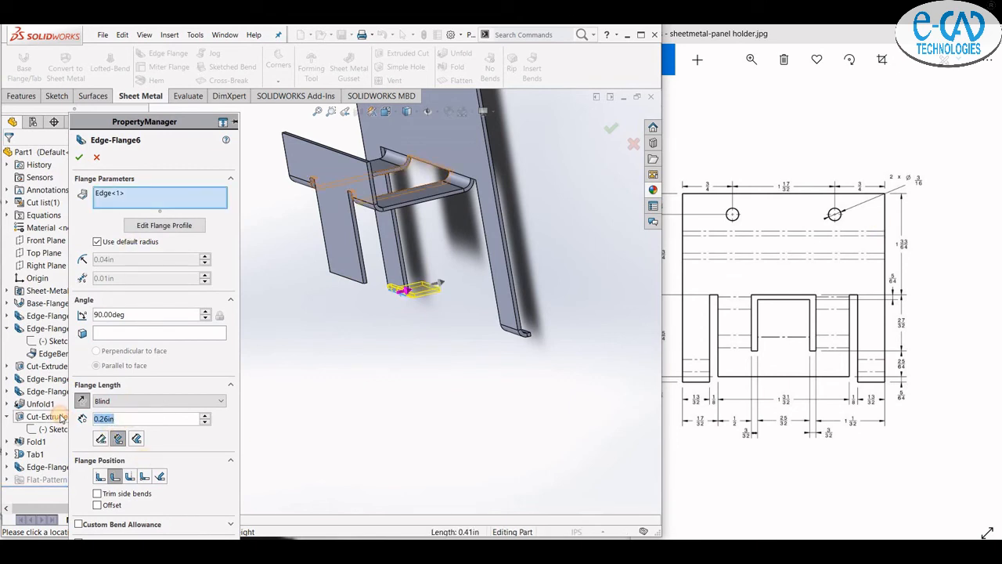
pyautogui.write('0.07')
pyautogui.press('Return')
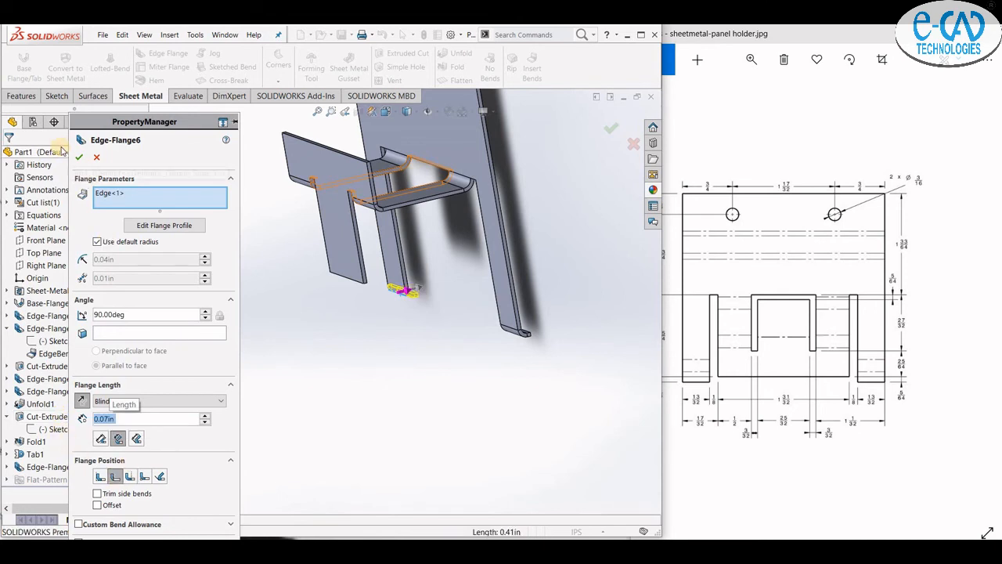
pyautogui.click(79, 156)
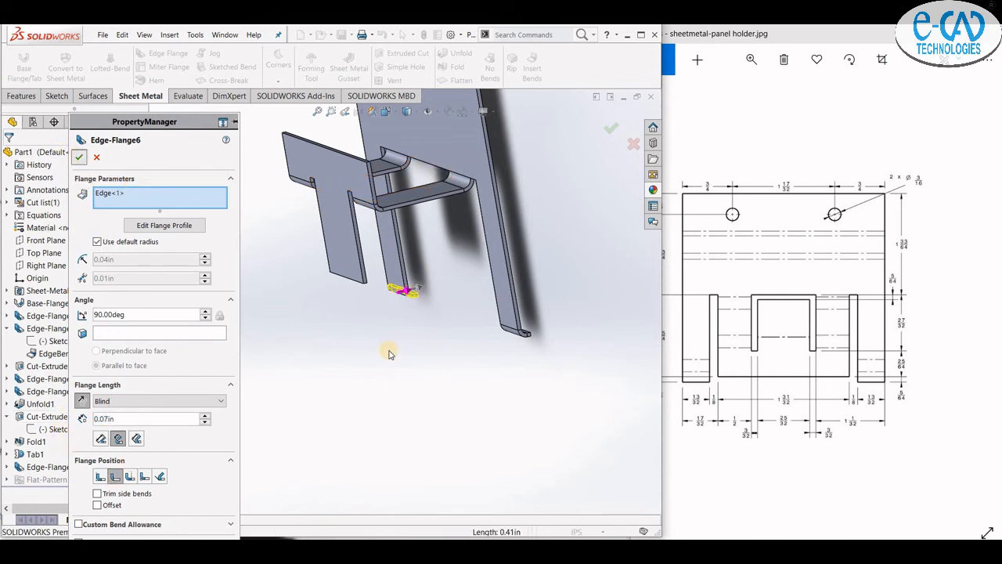
pyautogui.scroll(4, 398, 360)
pyautogui.moveTo(431, 341); pyautogui.dragTo(430, 356, button='middle')
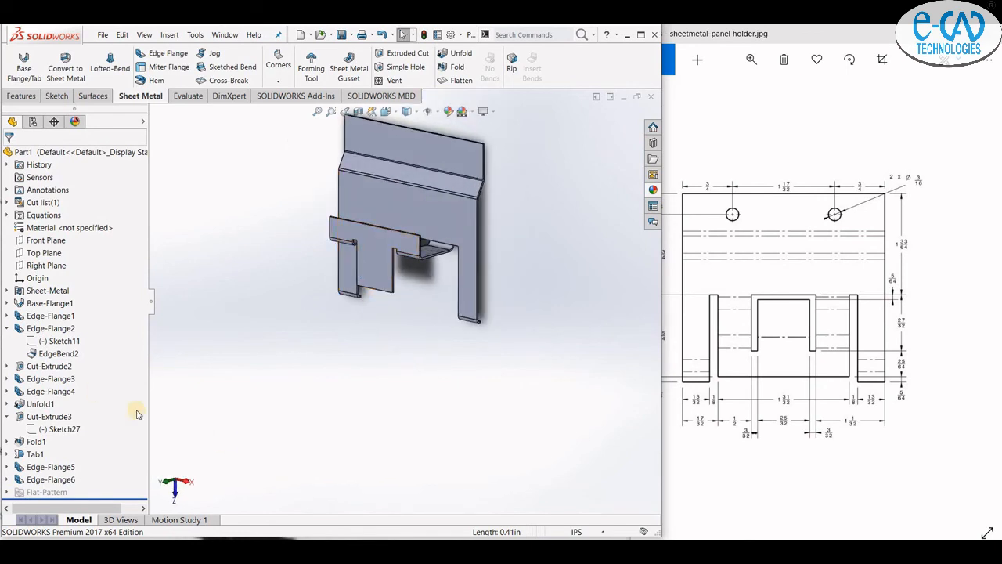
# Step: Apply a metal appearance to the whole part
pyautogui.moveTo(372, 311); pyautogui.dragTo(416, 214, button='middle')
pyautogui.rightClick(102, 152)
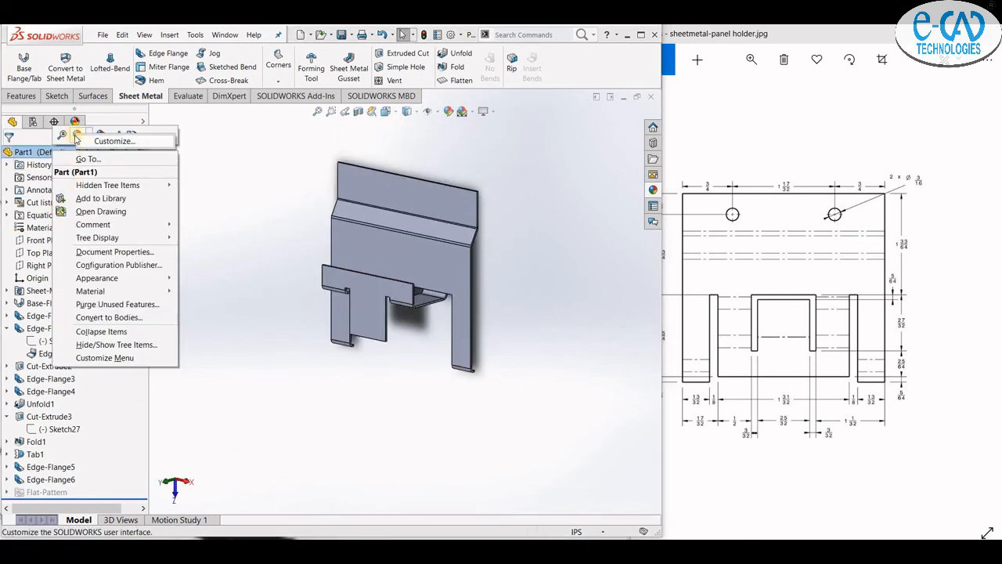
pyautogui.click(137, 159)
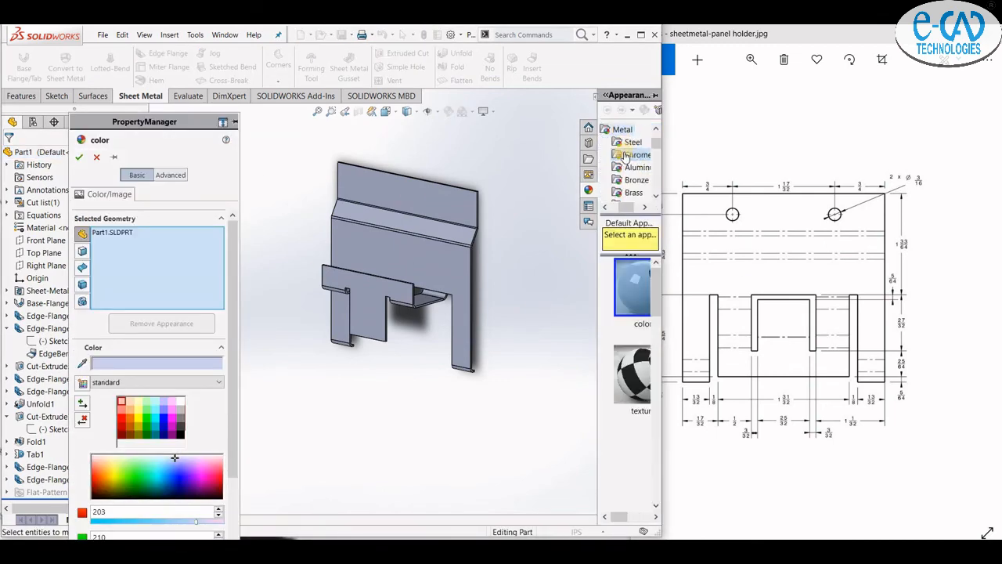
pyautogui.click(80, 157)
pyautogui.scroll(-5, 369, 264)
pyautogui.moveTo(370, 264); pyautogui.dragTo(396, 259, button='middle')
pyautogui.scroll(5, 396, 259)
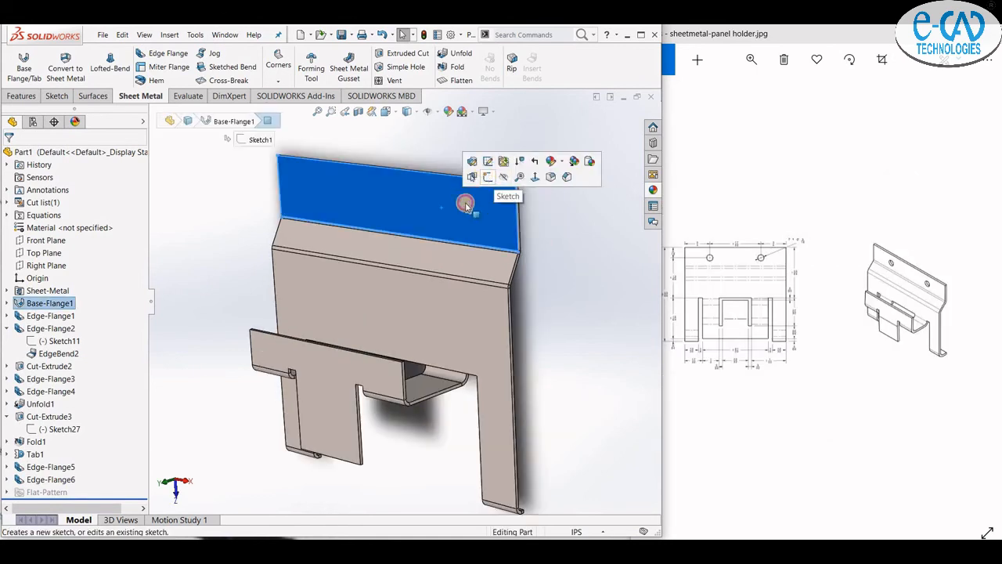
# Step: Start a sketch on the back plate's upper face and enlarge the hole dimensions in the reference drawing
pyautogui.click(486, 178)
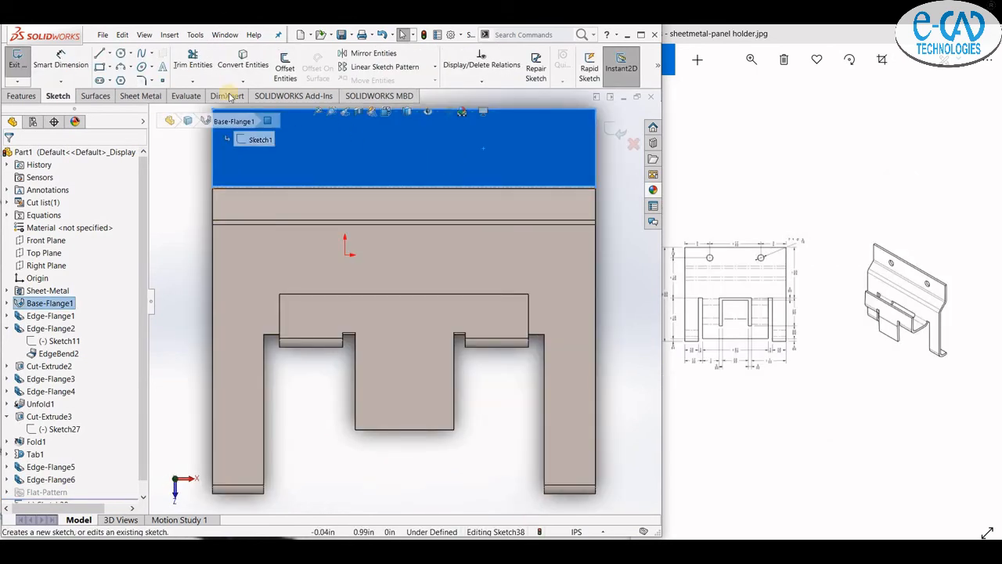
pyautogui.click(139, 96)
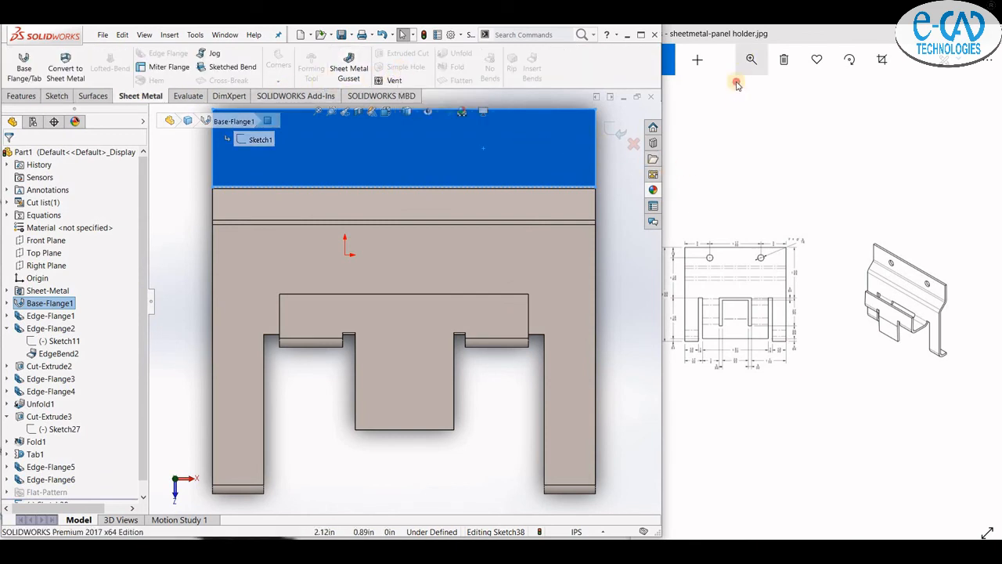
pyautogui.click(686, 72)
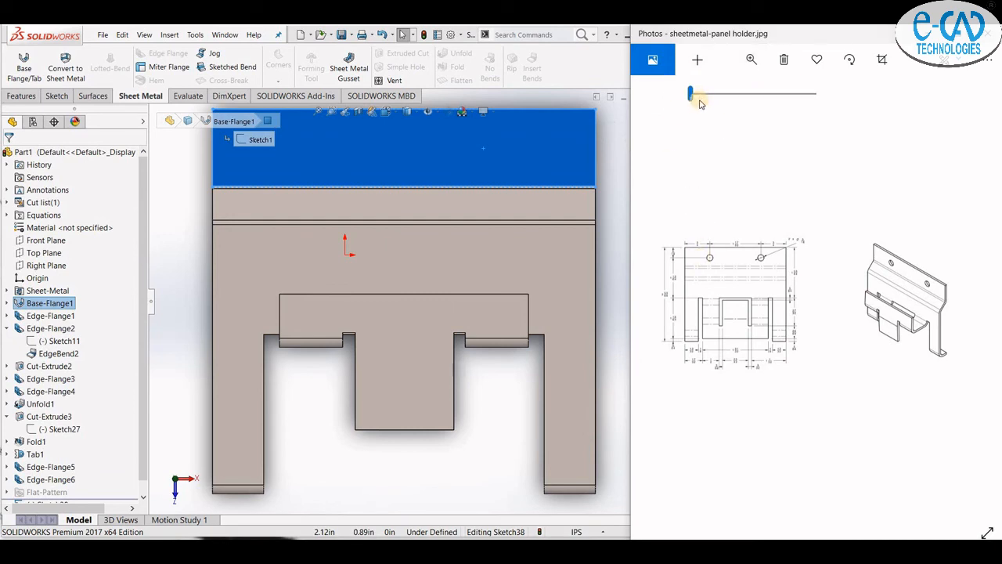
pyautogui.click(702, 107)
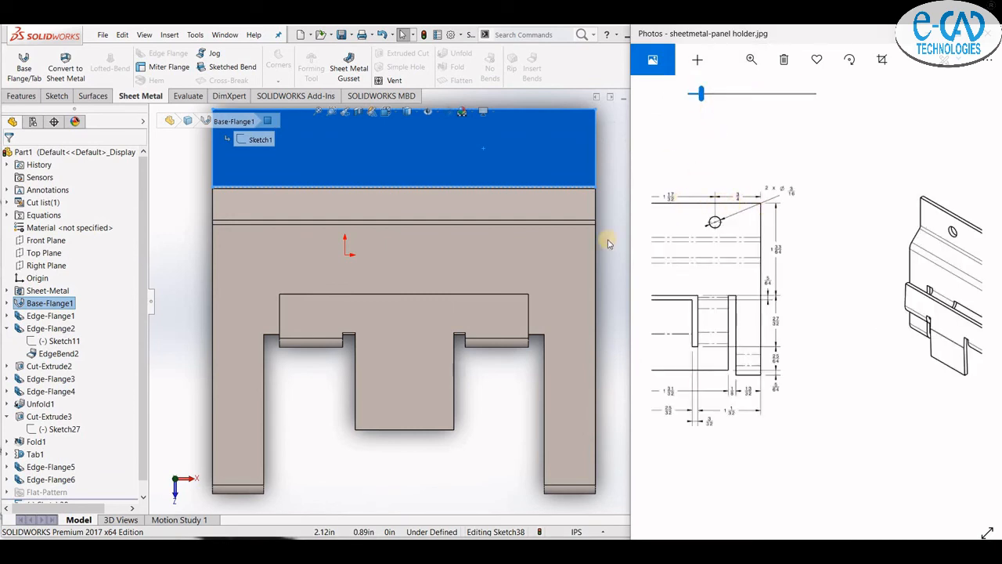
pyautogui.scroll(4, 404, 301)
pyautogui.scroll(-2, 373, 205)
# Step: Offset the upper face's left edge 0.75 in inward
pyautogui.click(269, 233)
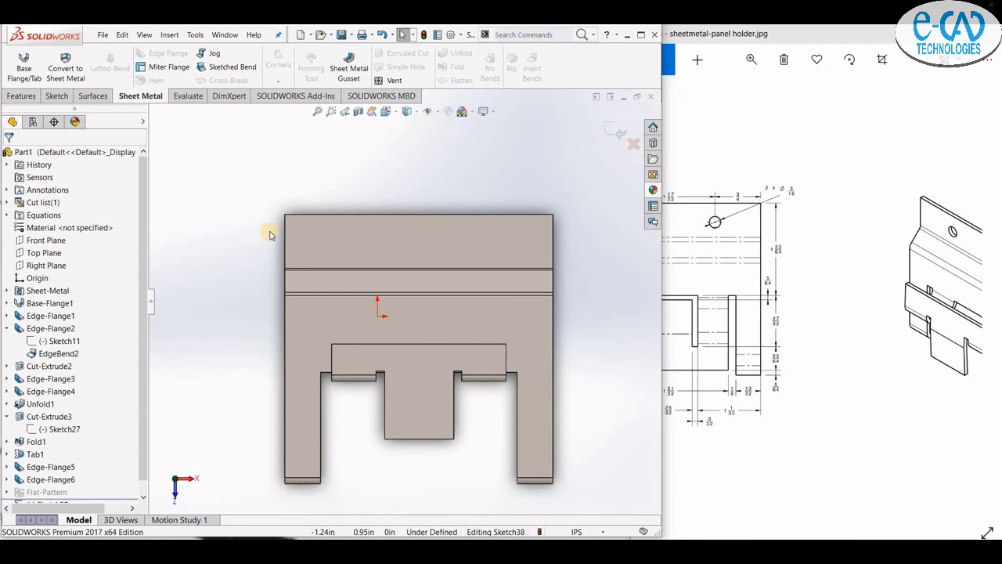
pyautogui.click(63, 96)
pyautogui.click(285, 68)
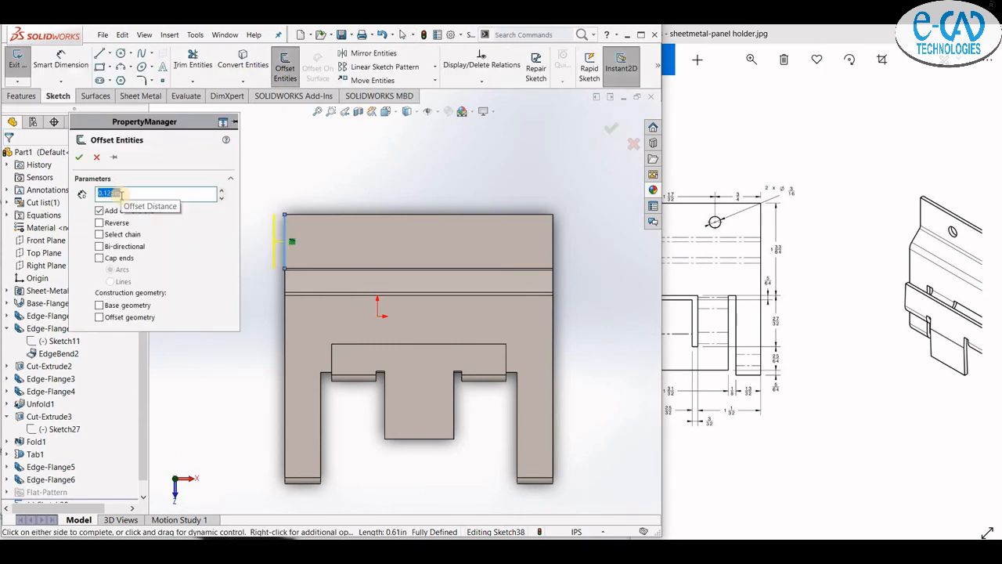
pyautogui.write('.')
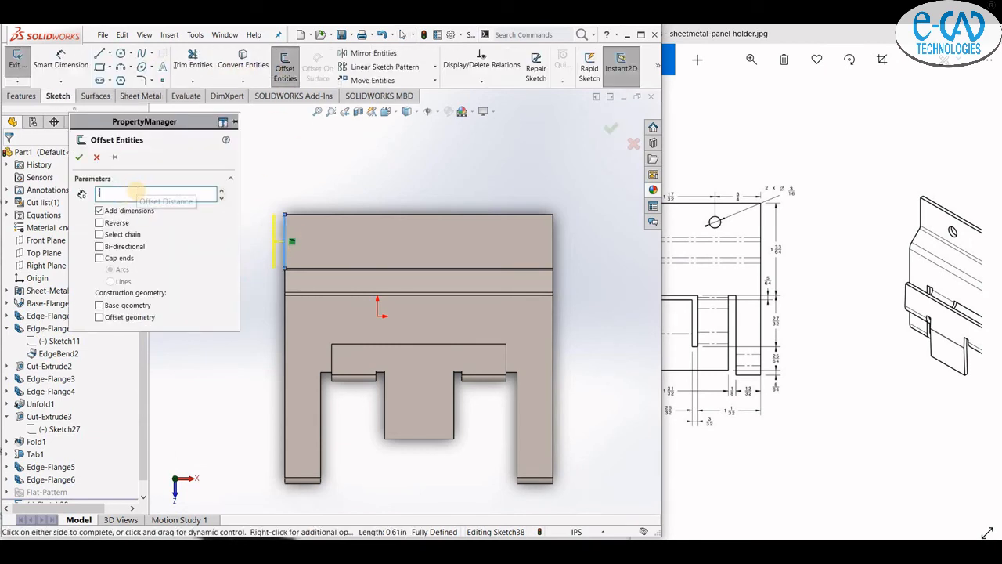
pyautogui.click(114, 223)
pyautogui.click(79, 157)
# Step: Convert the upper face's right edge into the sketch and offset it 0.75 in inward
pyautogui.click(243, 65)
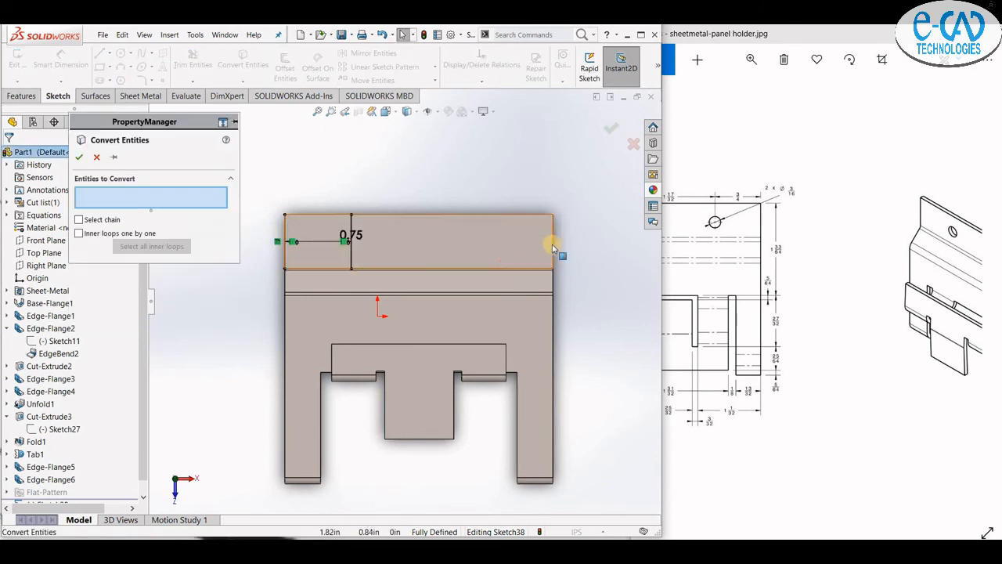
pyautogui.click(553, 242)
pyautogui.click(79, 156)
pyautogui.click(284, 72)
pyautogui.click(101, 224)
pyautogui.click(79, 157)
# Step: Draw two circles of 0.18 in diameter centred on the midpoints of the two vertical offset lines
pyautogui.click(121, 53)
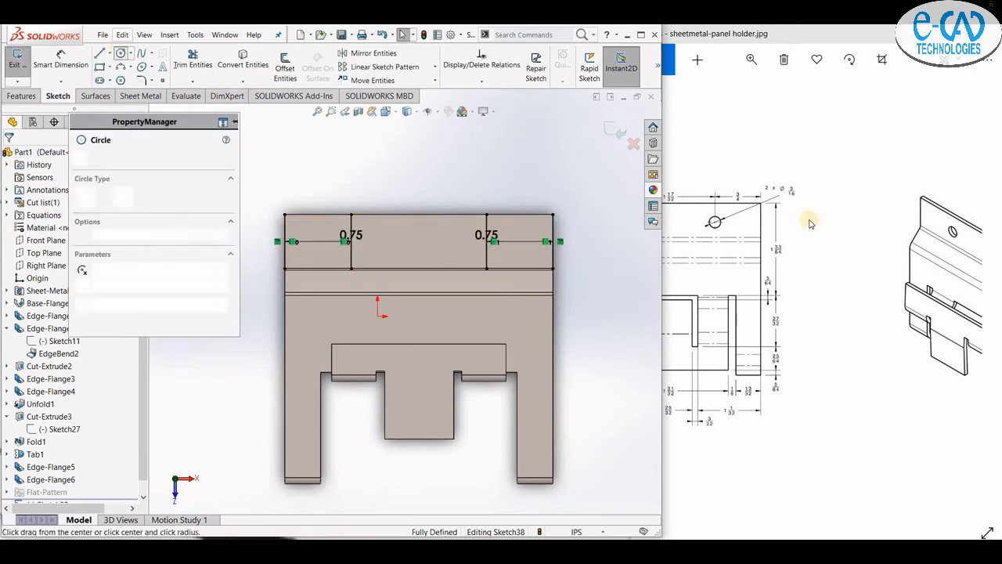
pyautogui.scroll(-3, 423, 261)
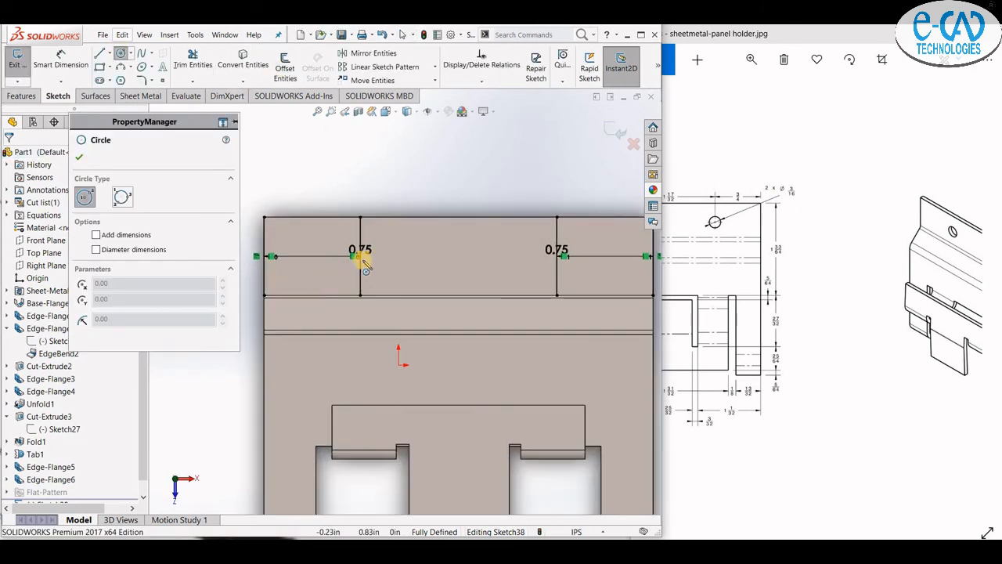
pyautogui.click(162, 251)
pyautogui.click(360, 256)
pyautogui.press('Return')
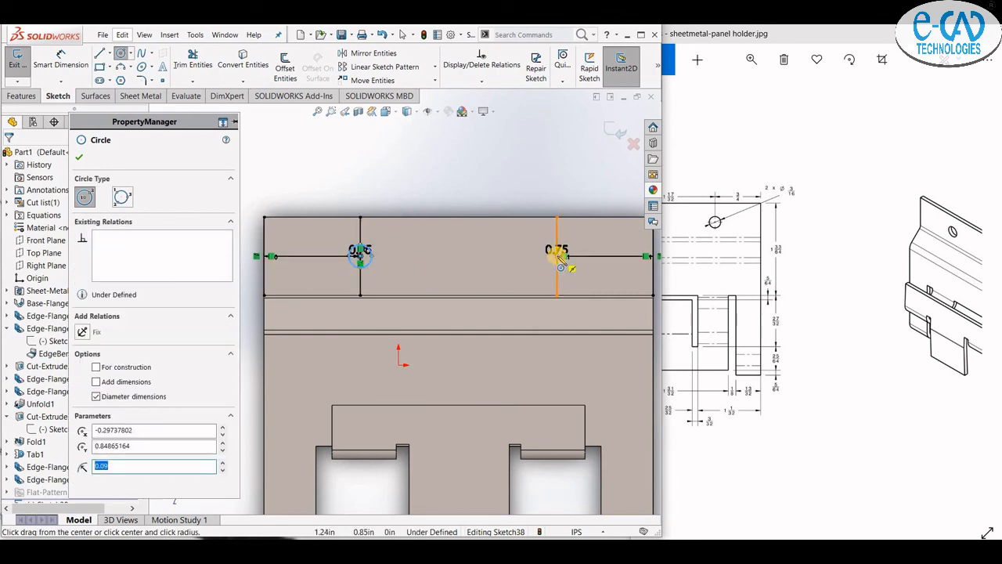
pyautogui.click(557, 256)
pyautogui.write('.18')
pyautogui.press('Return')
# Step: Trim away the vertical offset lines inside and outside both circles, leaving only the two hole profiles
pyautogui.click(192, 64)
pyautogui.click(361, 236)
pyautogui.press('Return')
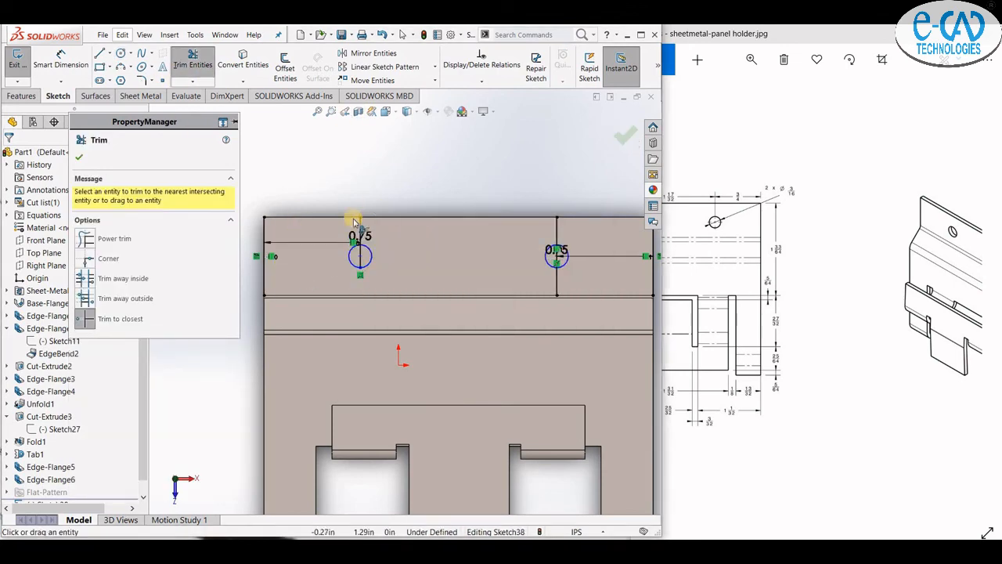
pyautogui.click(555, 254)
pyautogui.press('Return')
pyautogui.scroll(3, 433, 255)
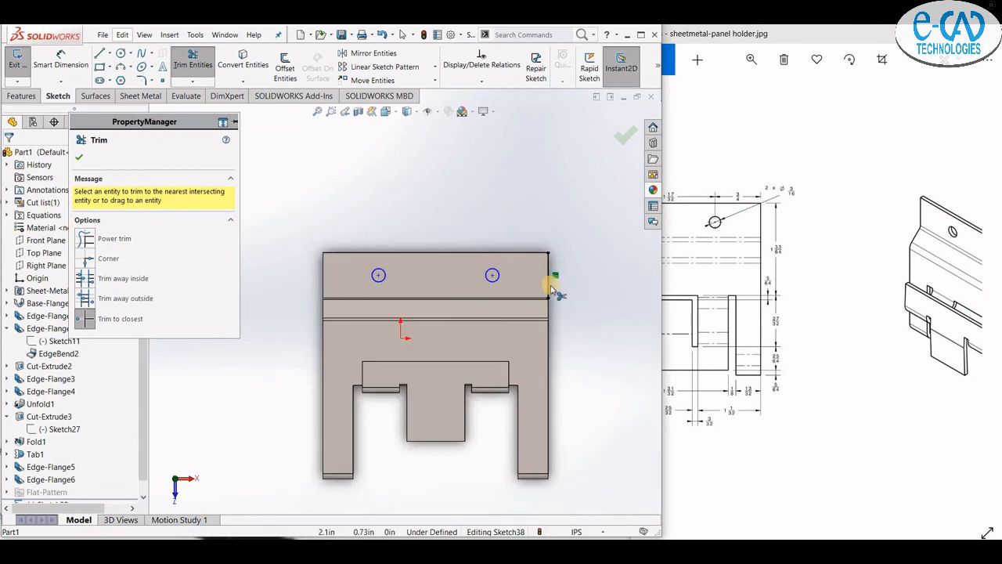
# Step: Cut the two hole circles through the back plate's upper face with an Extruded Cut
pyautogui.click(140, 95)
pyautogui.click(395, 54)
pyautogui.click(79, 156)
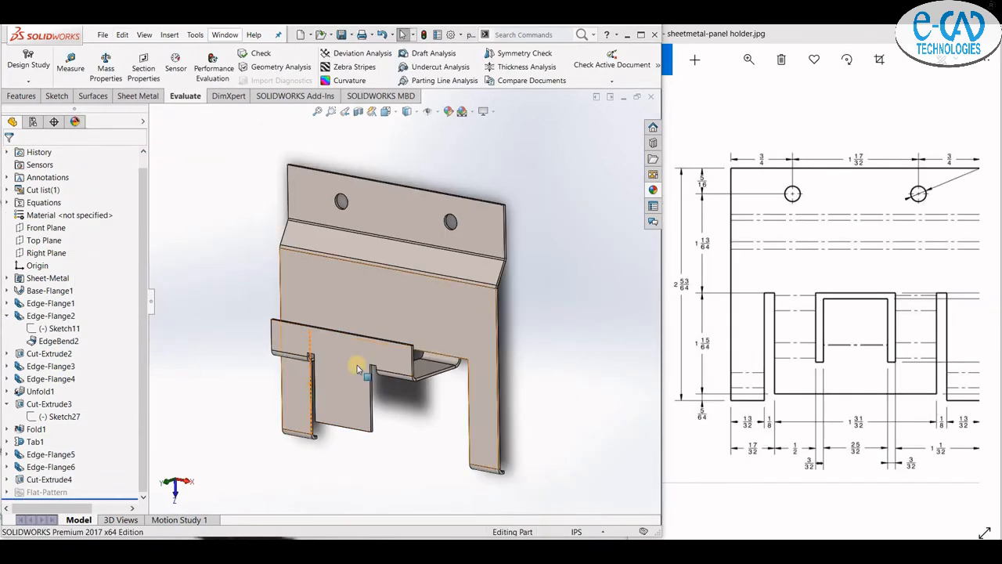
# Step: Flatten the part, measure the overall height along its right edge against the reference drawing, and return to the folded state
pyautogui.click(137, 95)
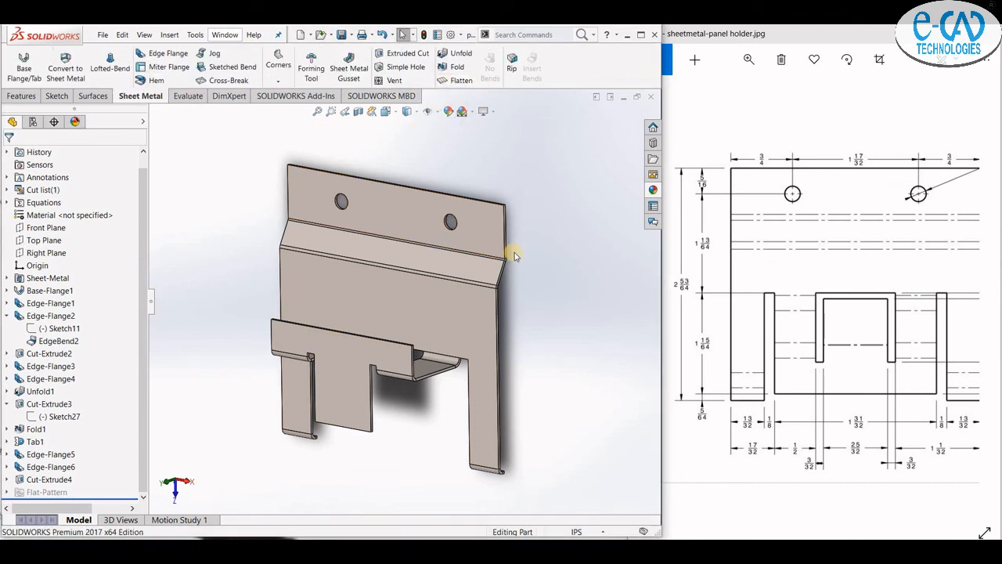
pyautogui.click(458, 81)
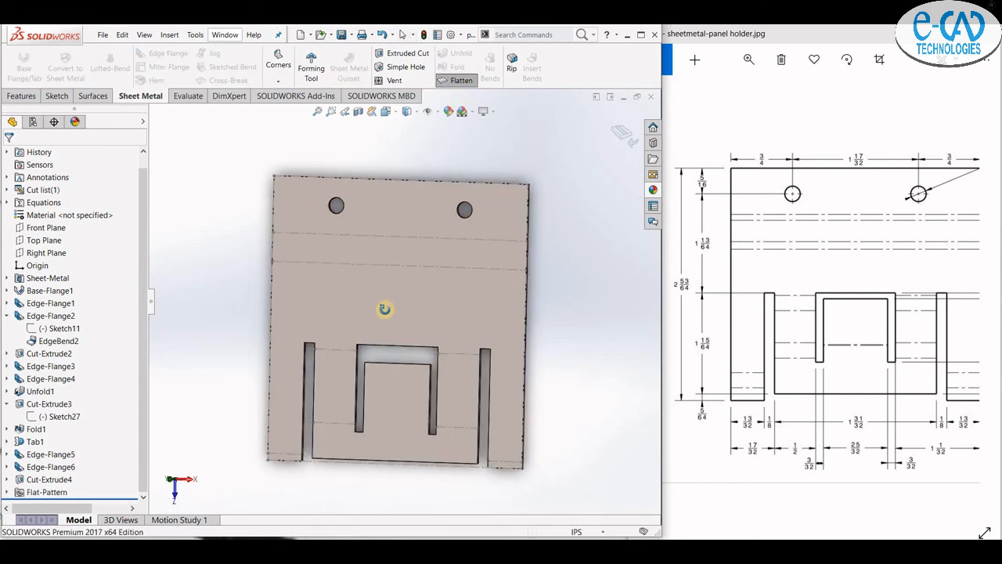
pyautogui.click(186, 96)
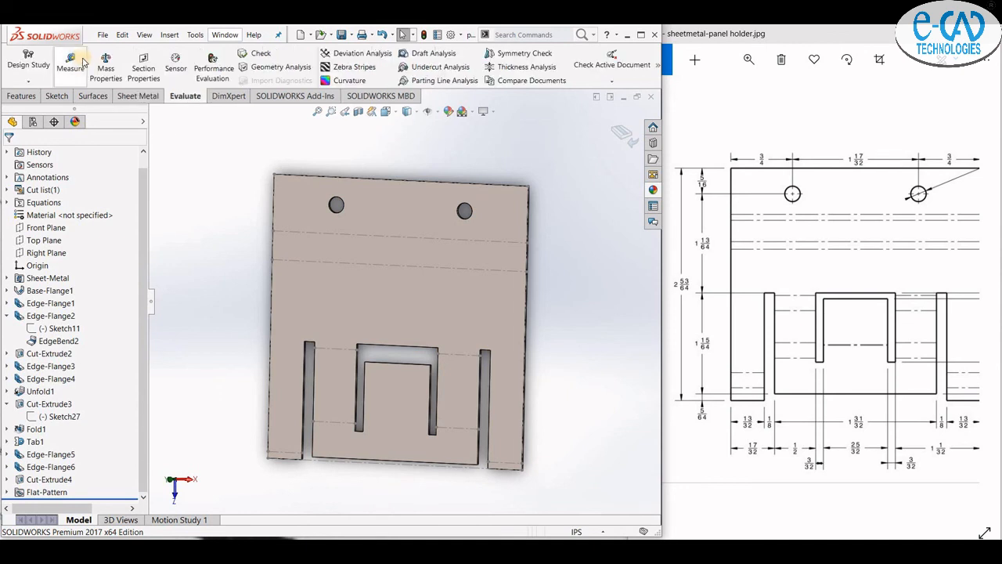
pyautogui.click(528, 187)
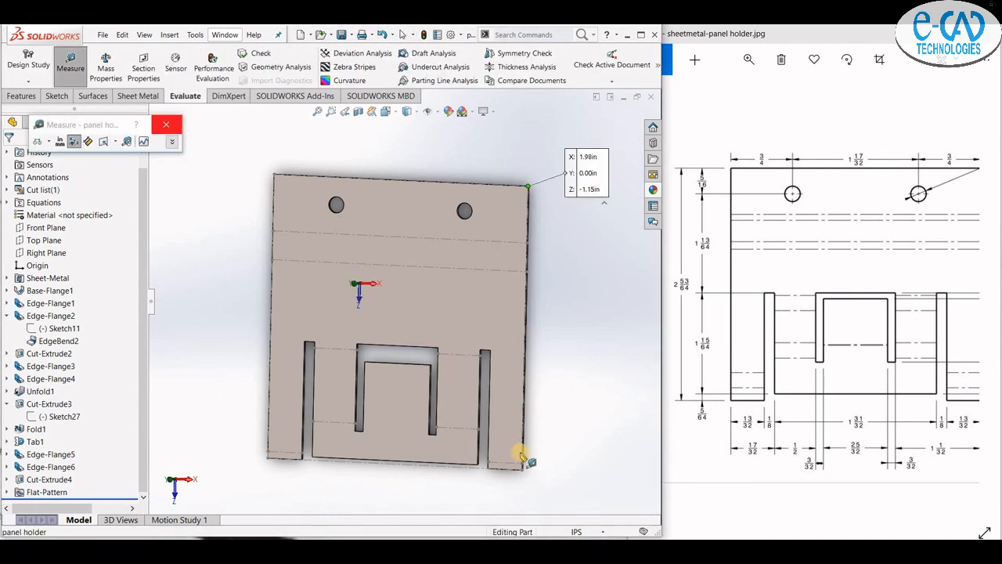
pyautogui.click(521, 470)
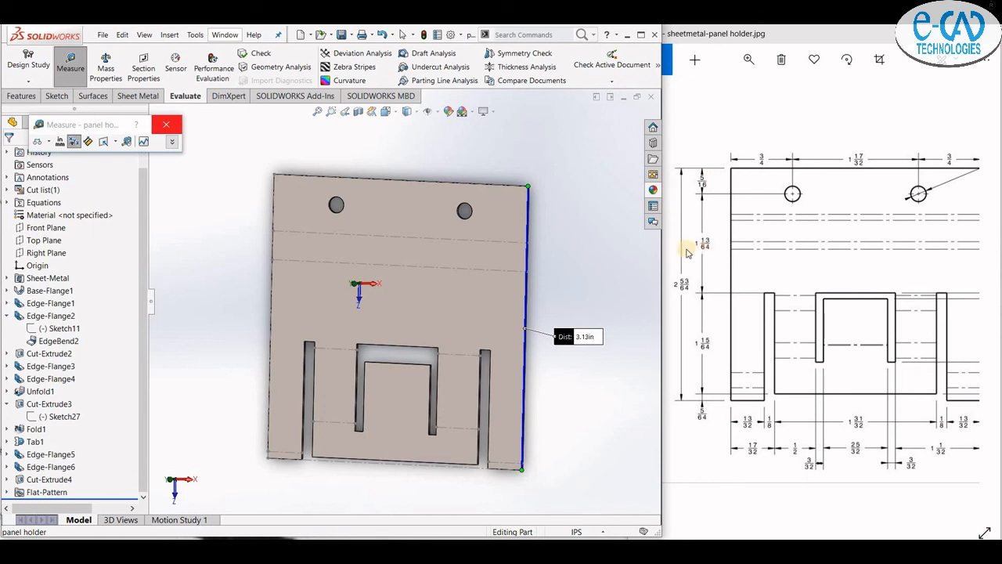
pyautogui.click(170, 126)
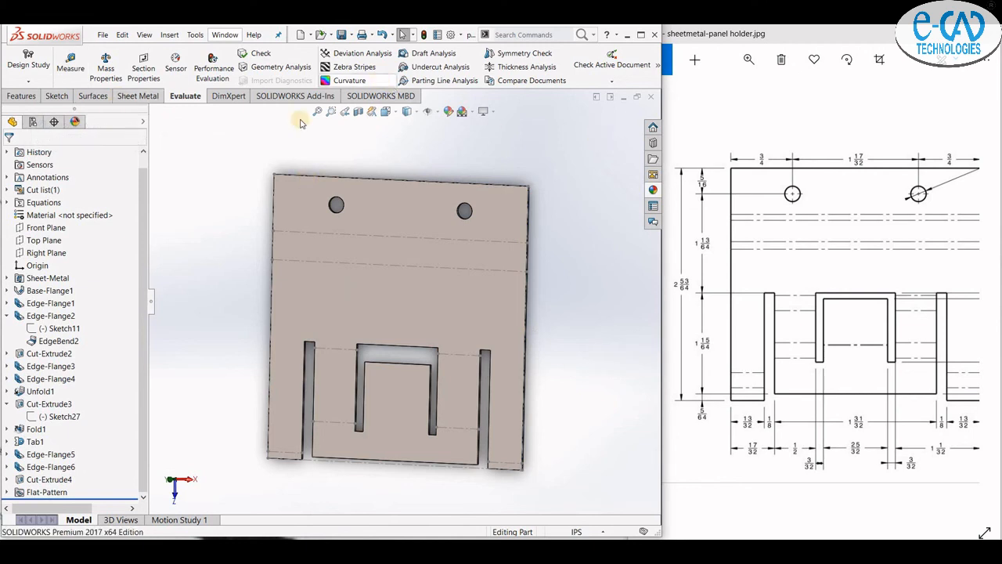
pyautogui.click(132, 97)
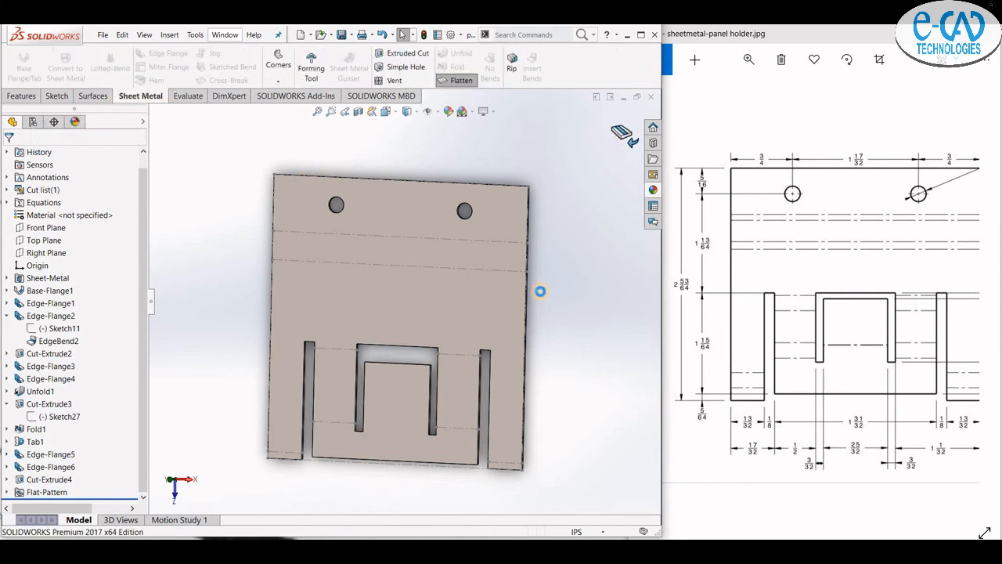
# Step: Edit the edge flange forming the main back plate and set its flange length to 1.8 in
pyautogui.click(462, 307)
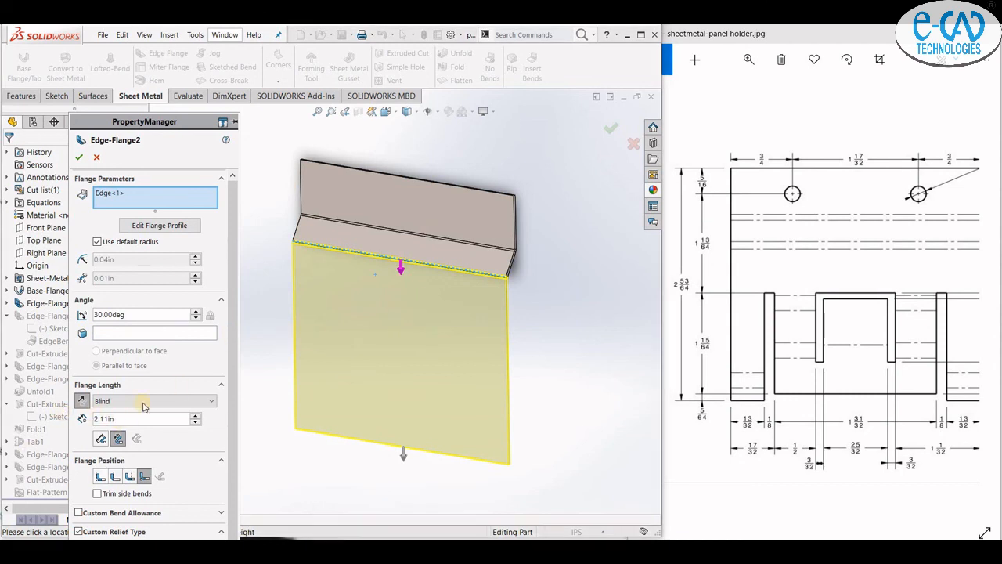
pyautogui.moveTo(125, 418); pyautogui.dragTo(76, 424)
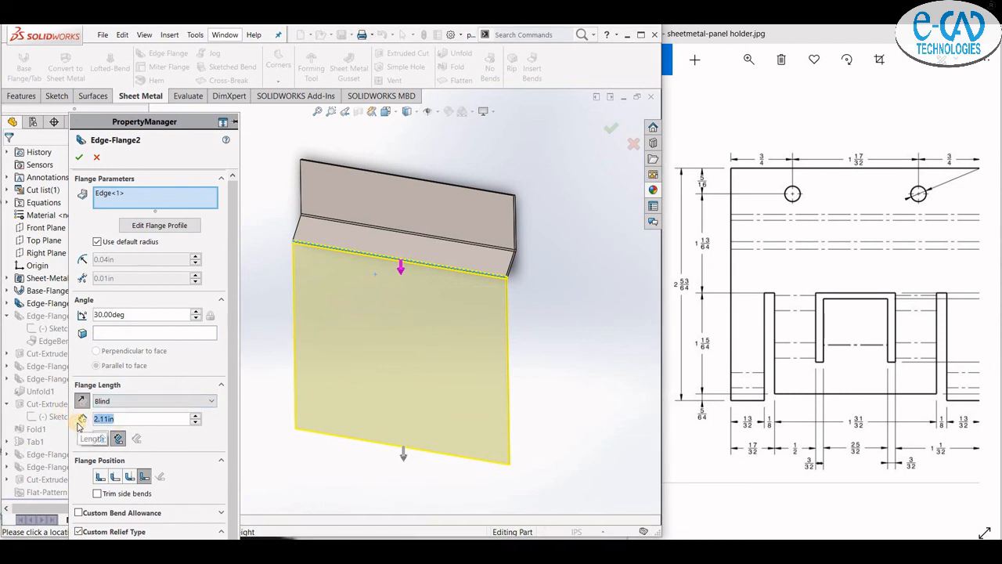
pyautogui.write('1.8')
pyautogui.press('Return')
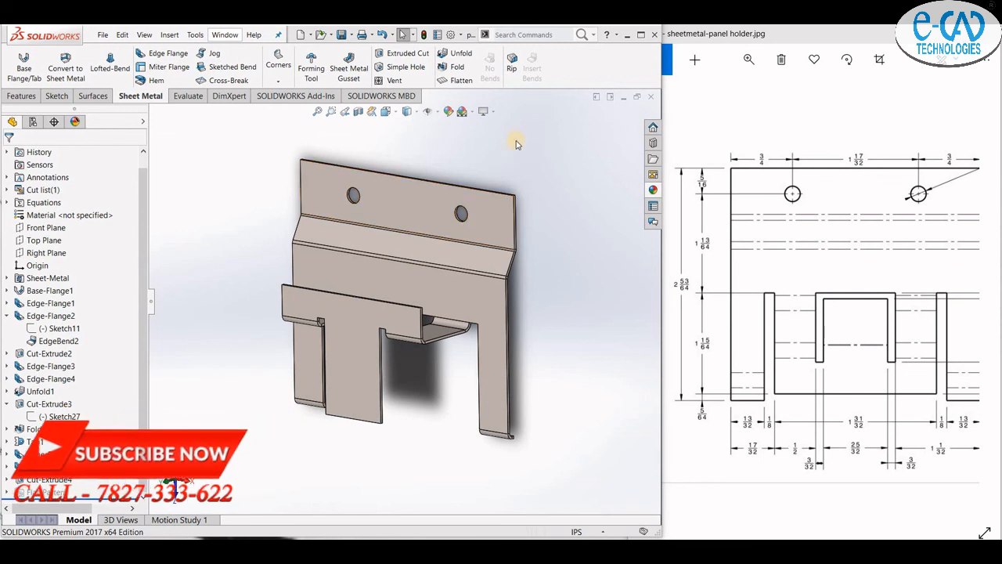
# Step: Flatten the part again and measure from the upper right corner to the top of the right outer slot
pyautogui.click(458, 80)
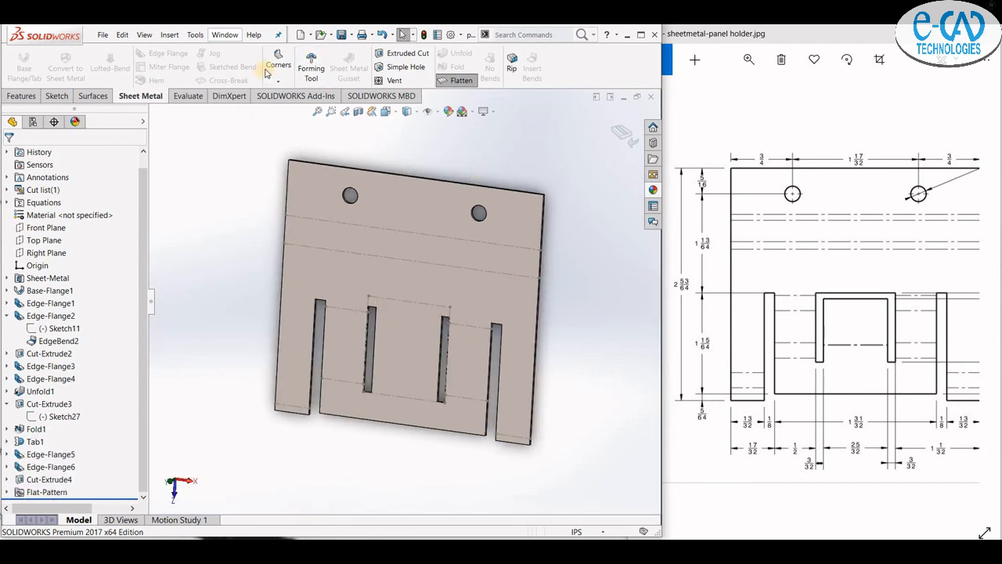
pyautogui.click(188, 96)
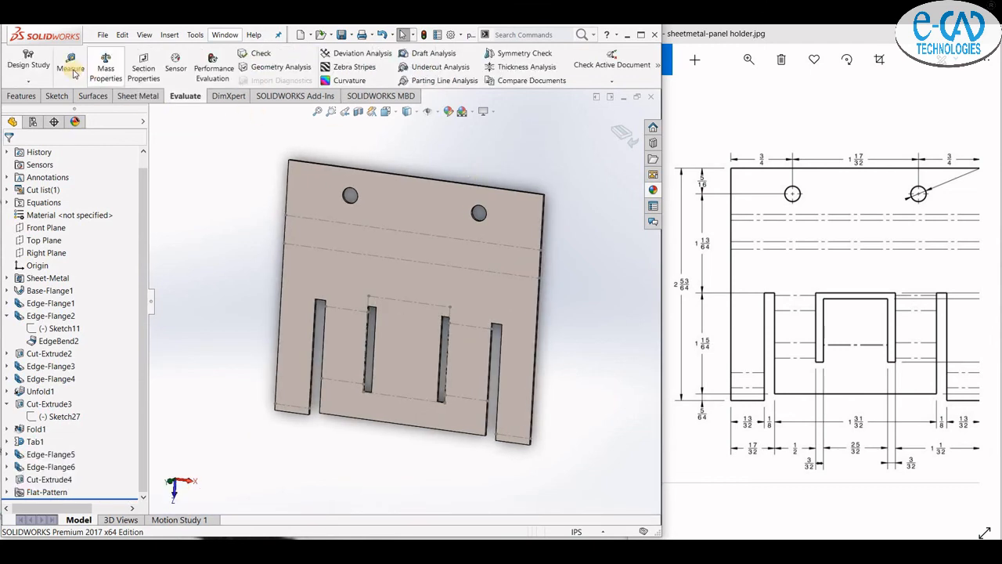
pyautogui.click(71, 63)
pyautogui.scroll(-4, 507, 185)
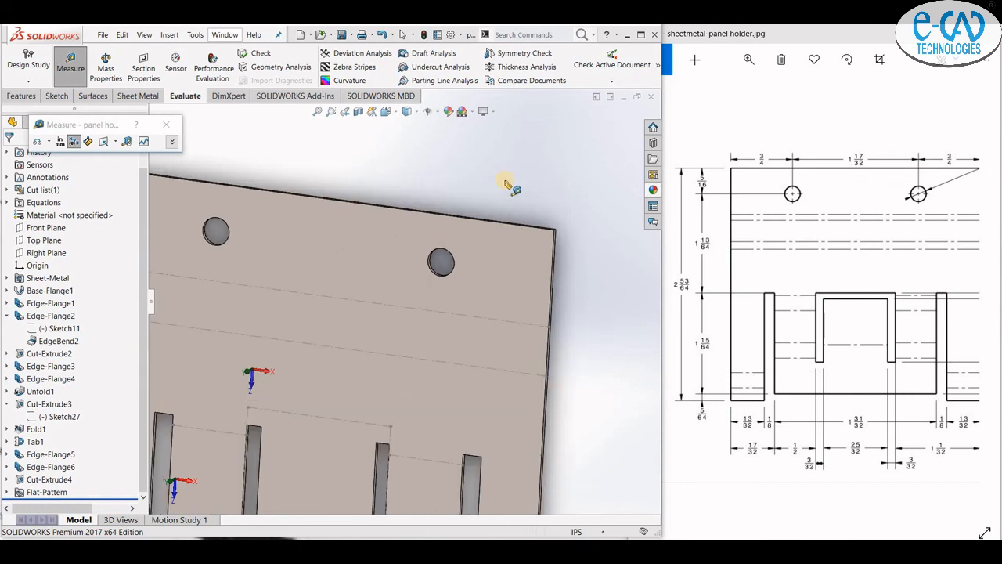
pyautogui.click(554, 231)
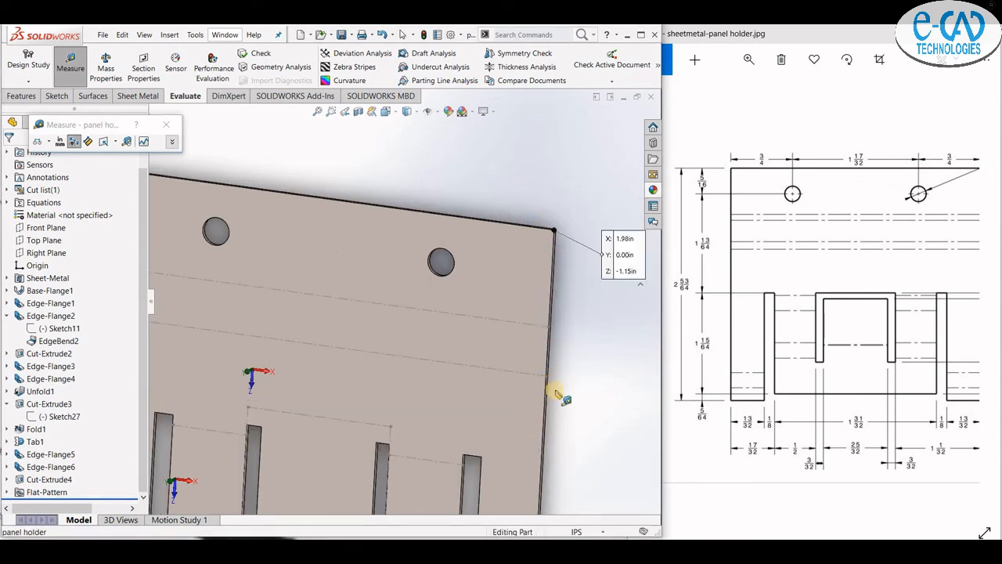
pyautogui.scroll(3, 522, 419)
pyautogui.scroll(-3, 394, 358)
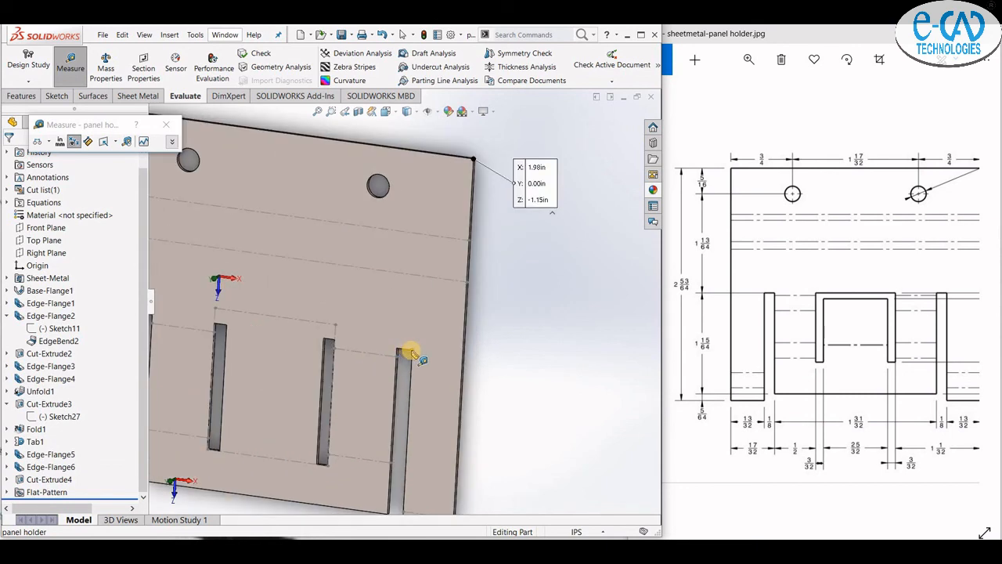
pyautogui.click(410, 352)
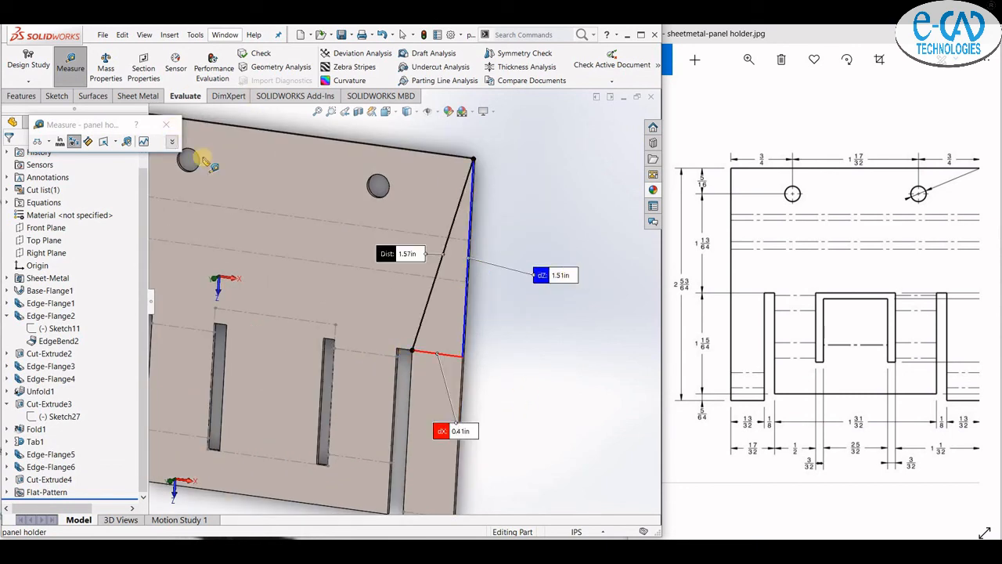
pyautogui.click(166, 125)
pyautogui.scroll(3, 470, 257)
pyautogui.moveTo(502, 273); pyautogui.dragTo(484, 257, button='middle')
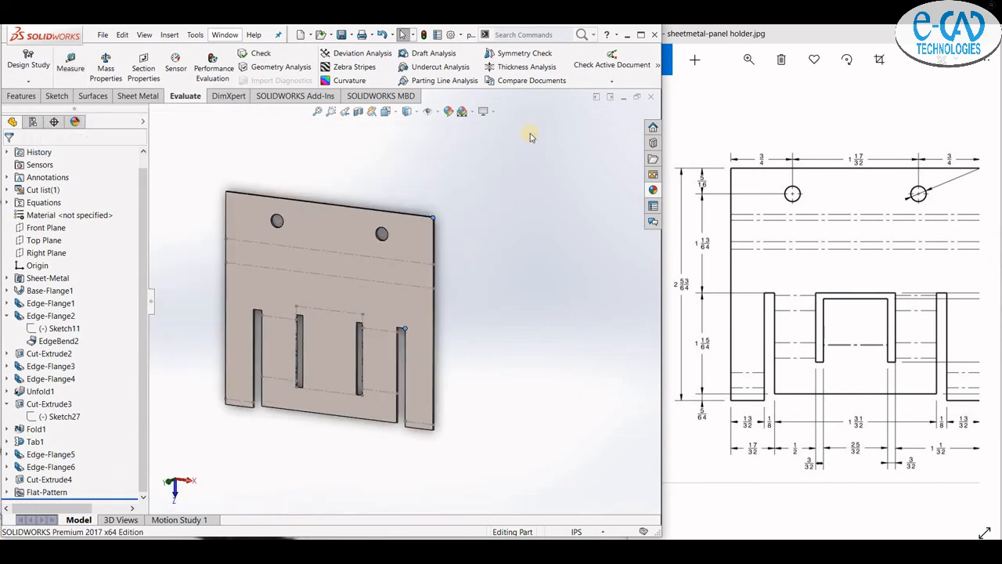
# Step: Return the part from the flat pattern to its folded state and inspect the finished panel holder
pyautogui.click(138, 97)
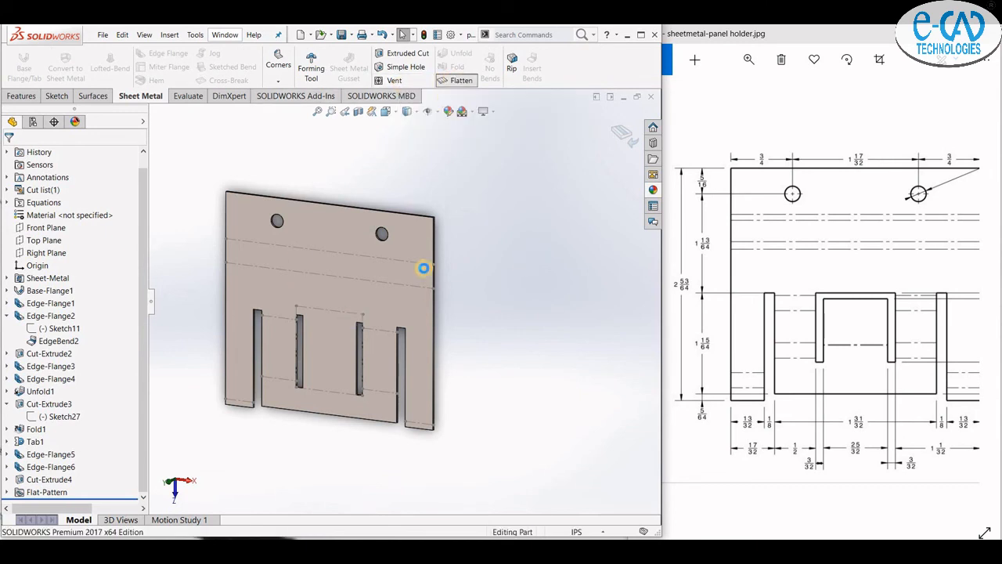
pyautogui.moveTo(476, 311); pyautogui.dragTo(464, 321, button='middle')
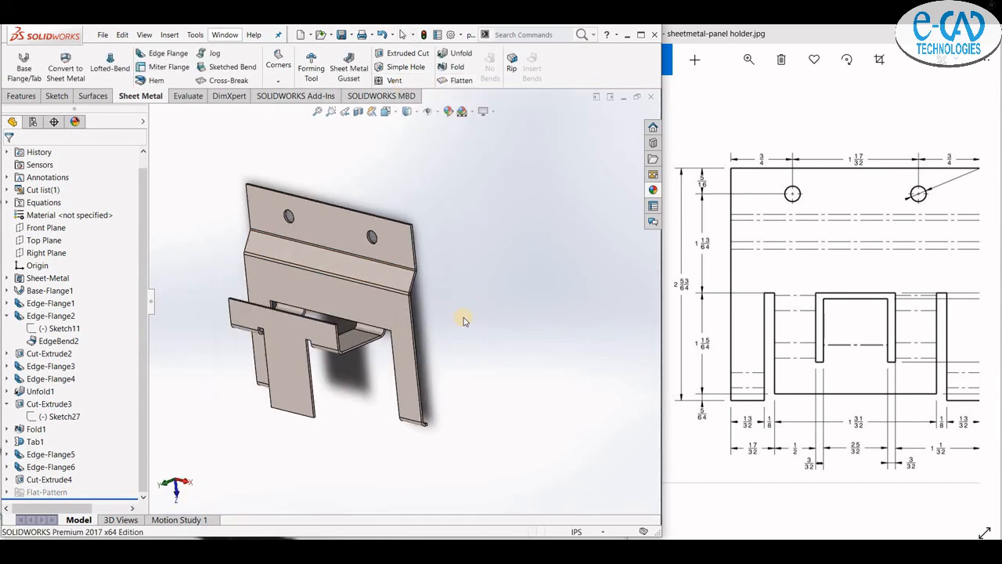
pyautogui.moveTo(515, 399); pyautogui.dragTo(441, 299, button='middle')
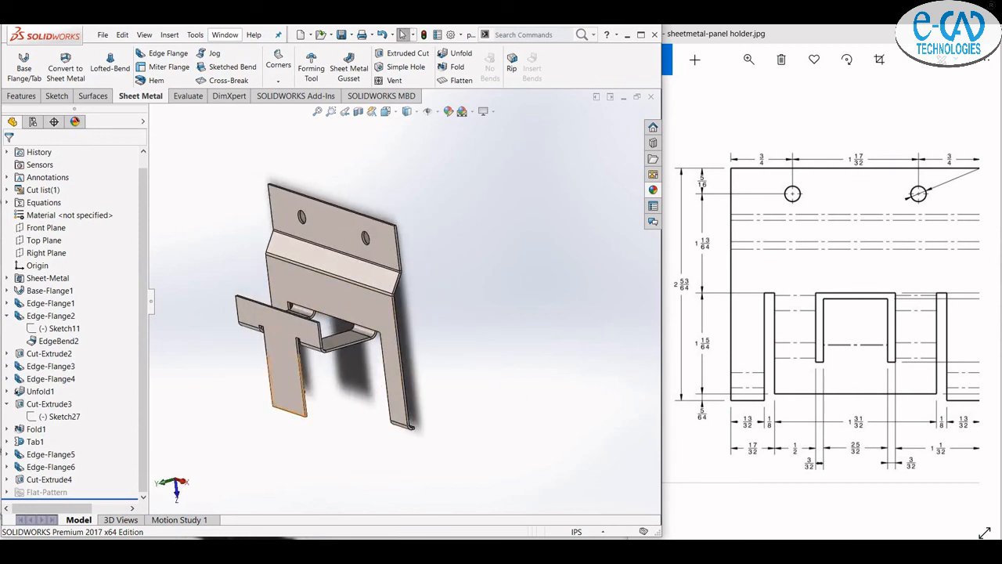